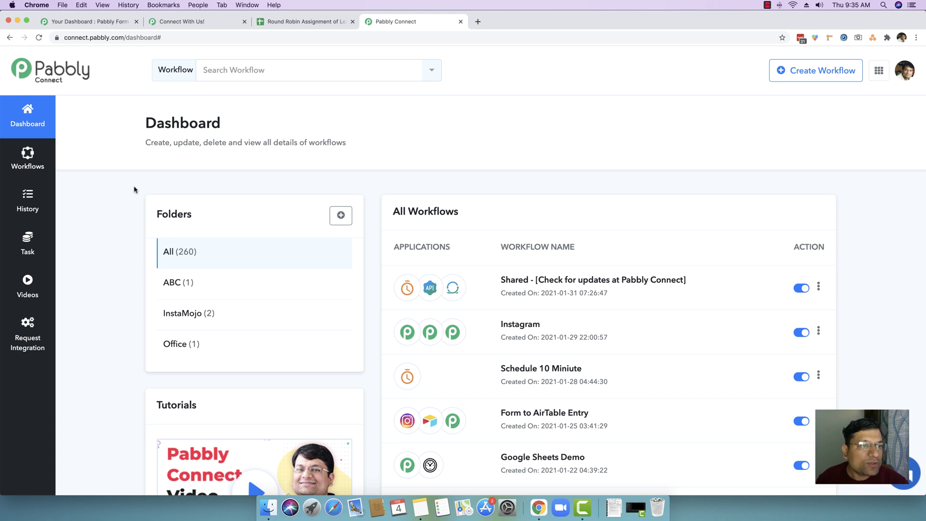
Go from the Form Builder dashboard to the shared 'Interested to Purchase?' lead form.
click(121, 25)
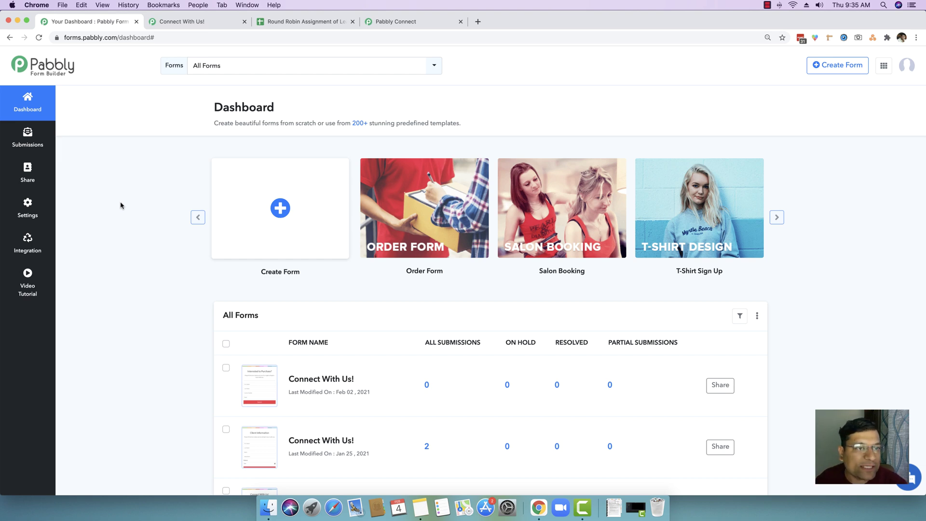
click(182, 21)
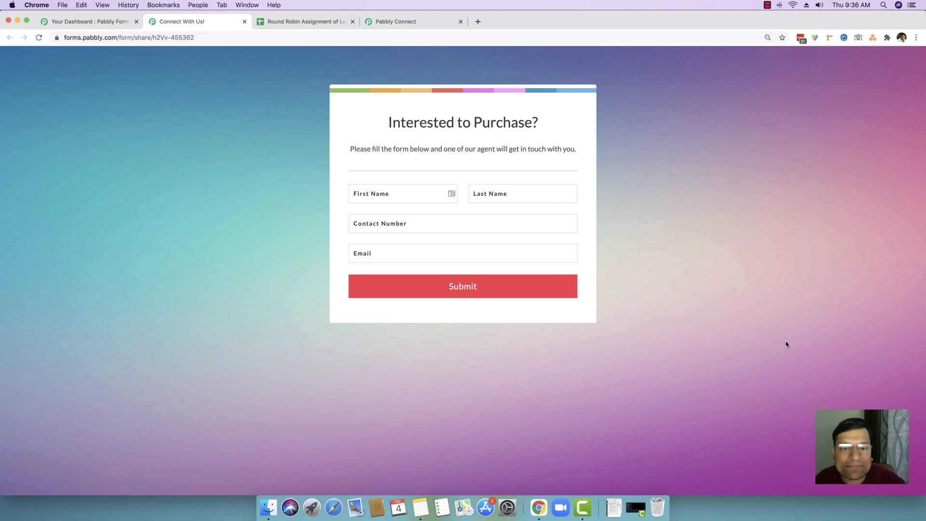
drag(383, 126, 550, 127)
click(544, 128)
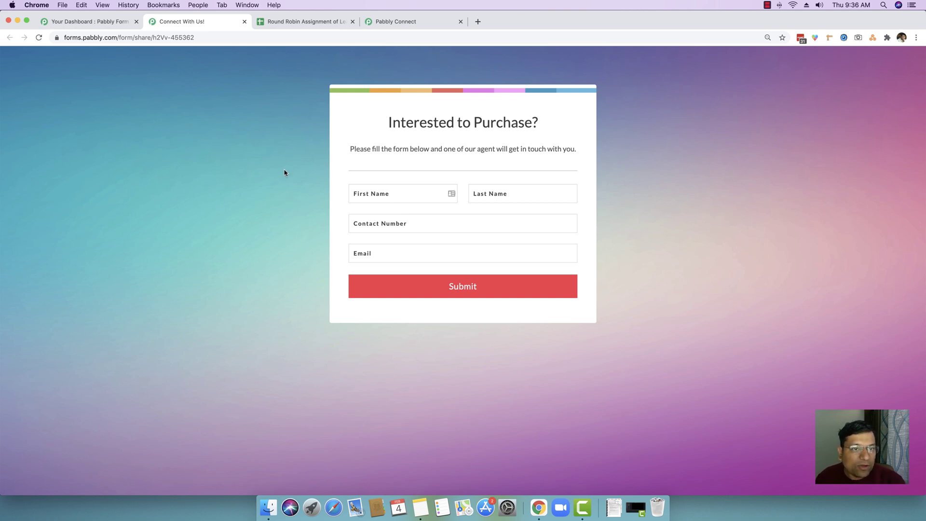
click(302, 21)
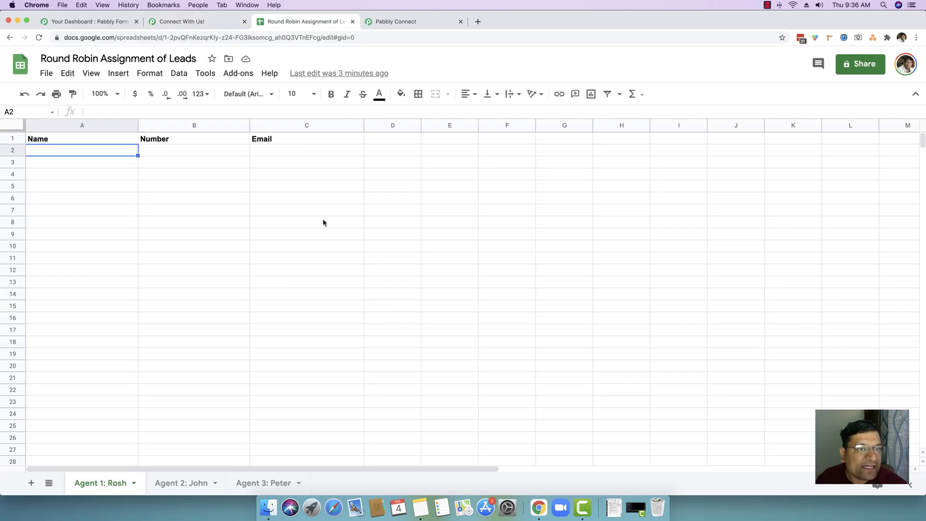
click(444, 225)
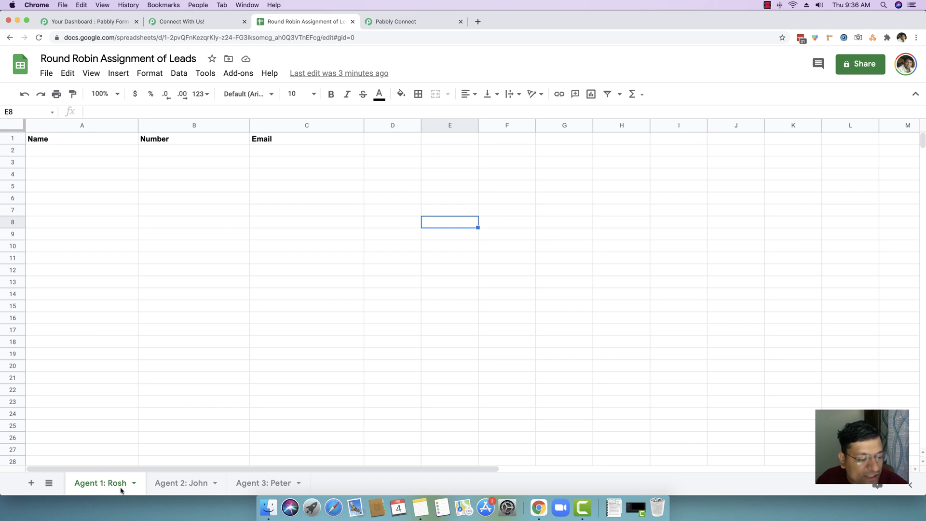
click(185, 489)
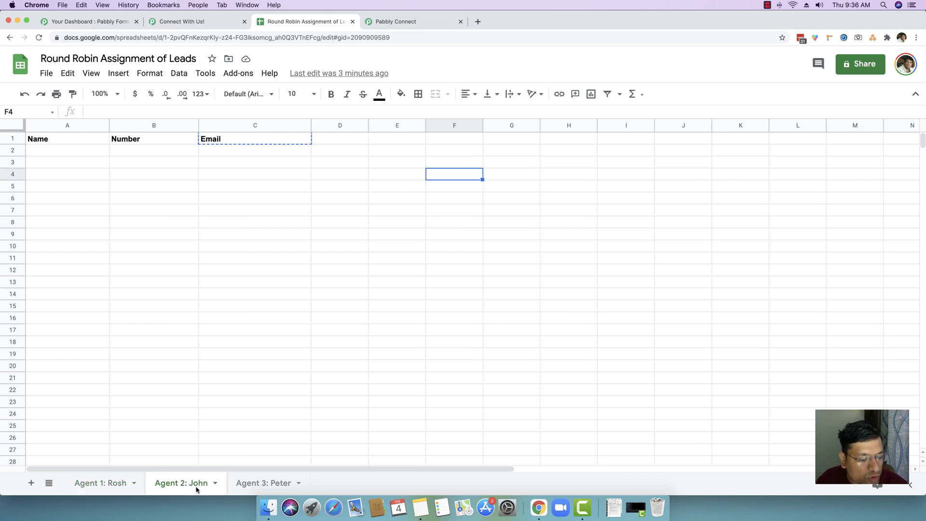
click(251, 488)
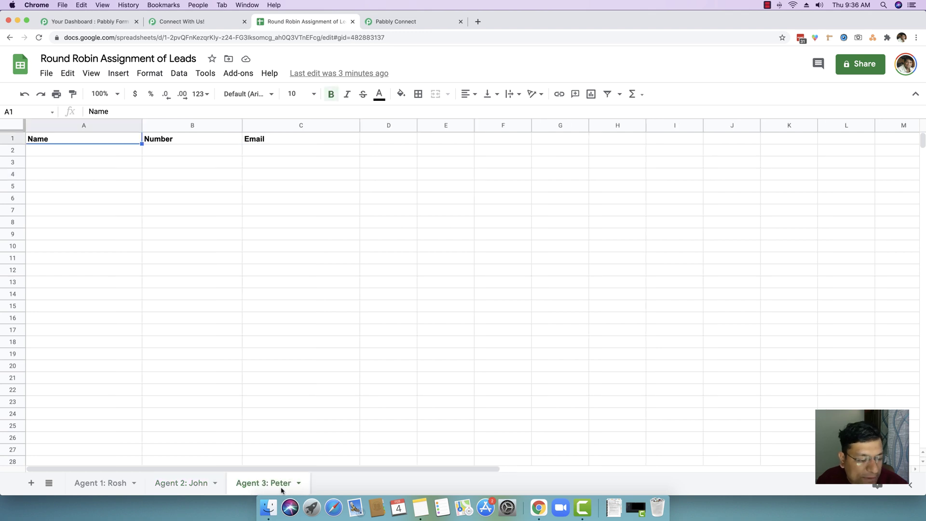
click(101, 489)
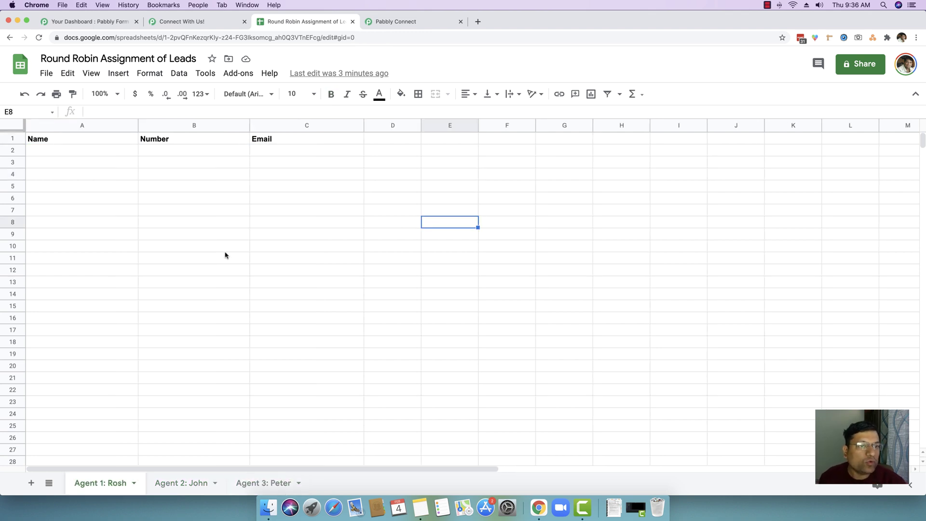
click(198, 22)
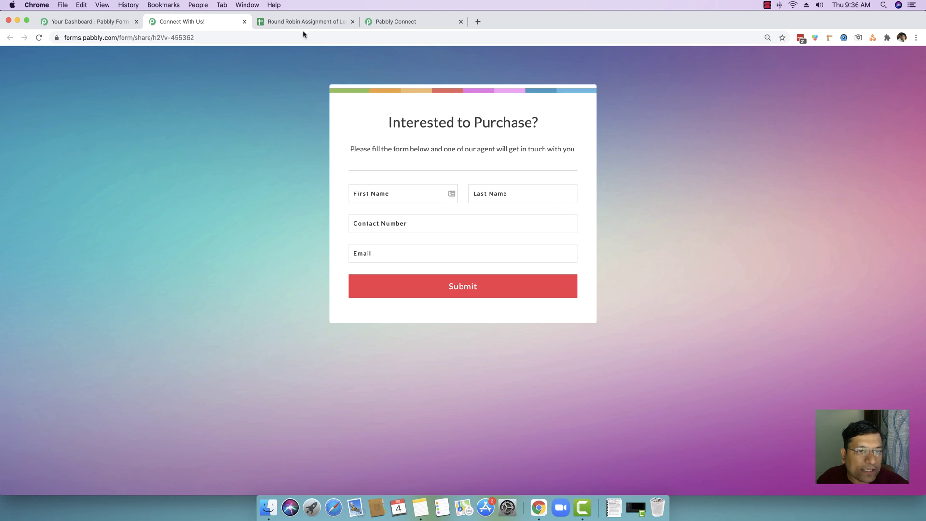
Leave the empty Agent 1: Rosh sheet and return to the Pabbly Connect workflow list.
click(296, 23)
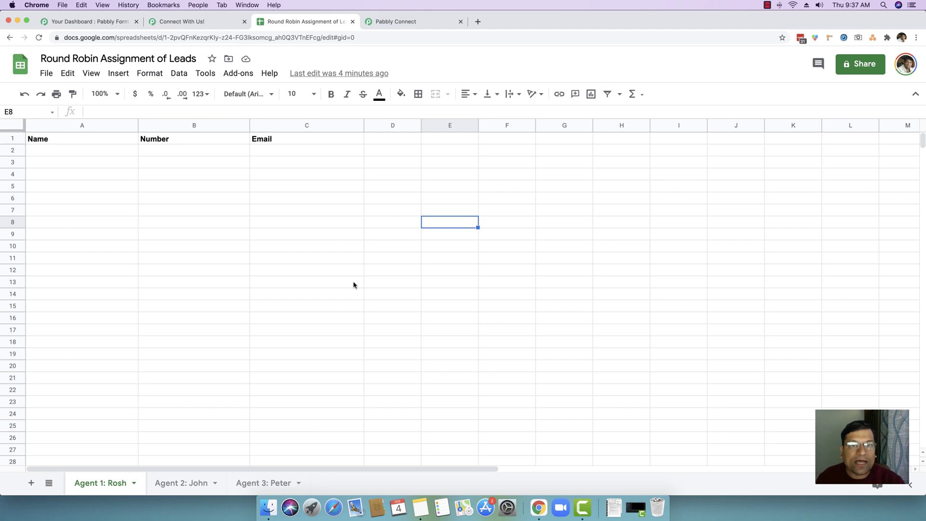
click(403, 23)
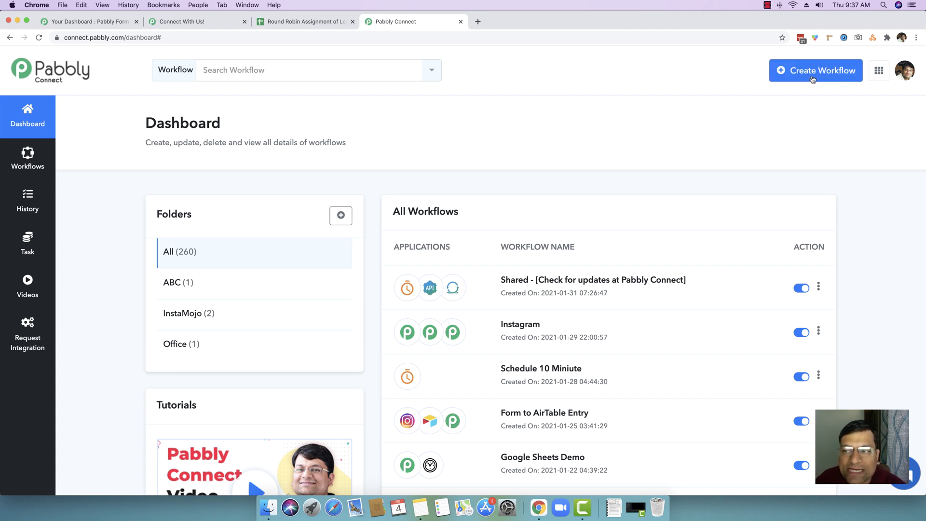
Start a new workflow, name it 'Round Robin Lead Assignment', and create it.
click(797, 80)
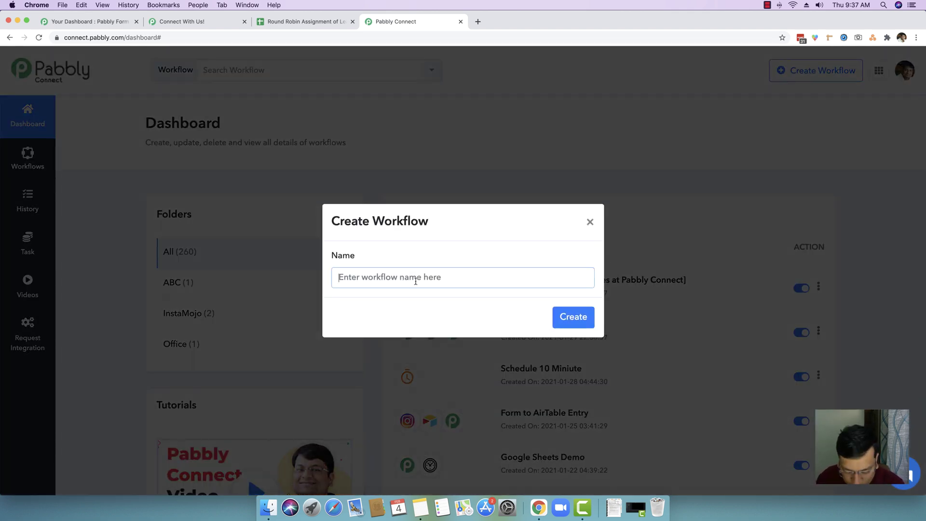
text(Round rob)
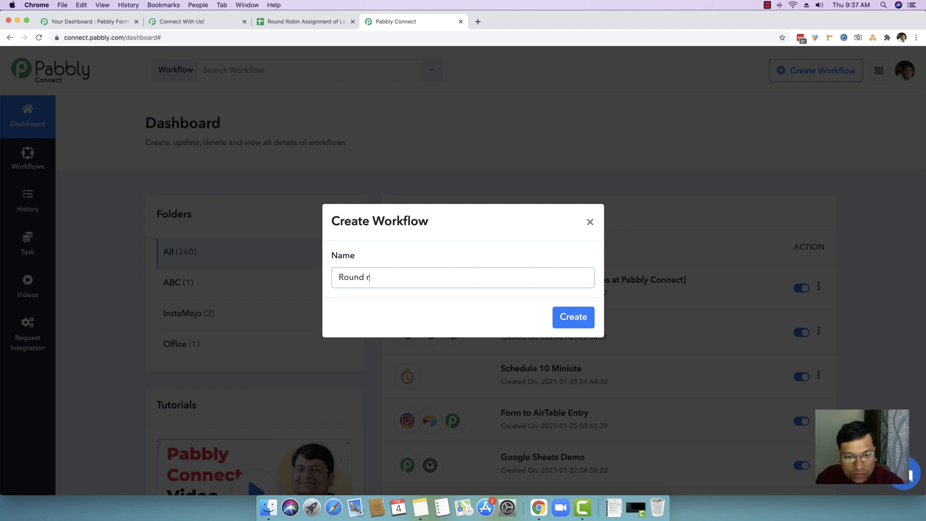
key(BackSpace)
key(BackSpace)
key(BackSpace)
text(Robin )
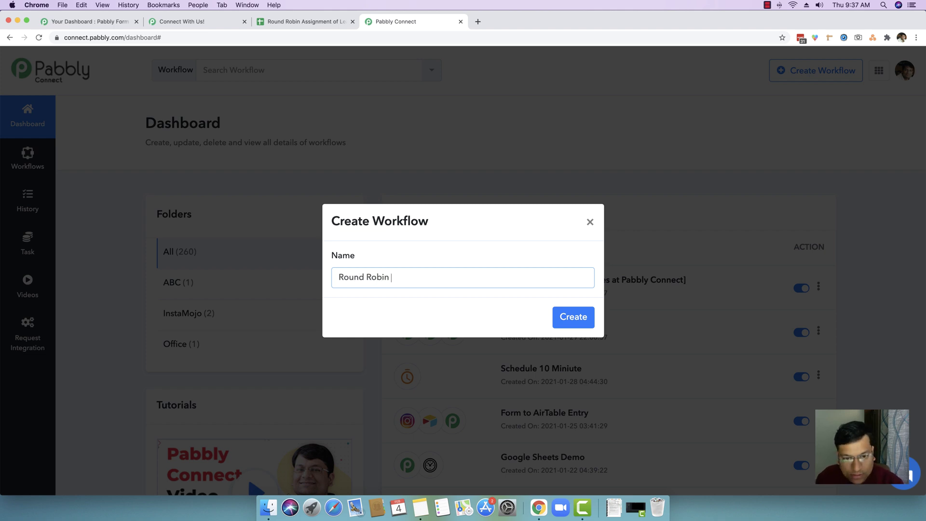
text(Lead Assignment)
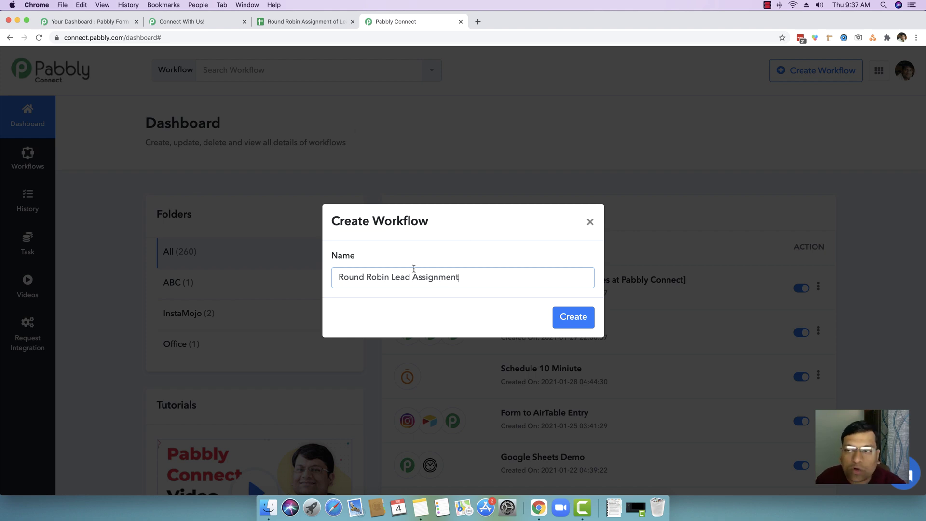
click(572, 318)
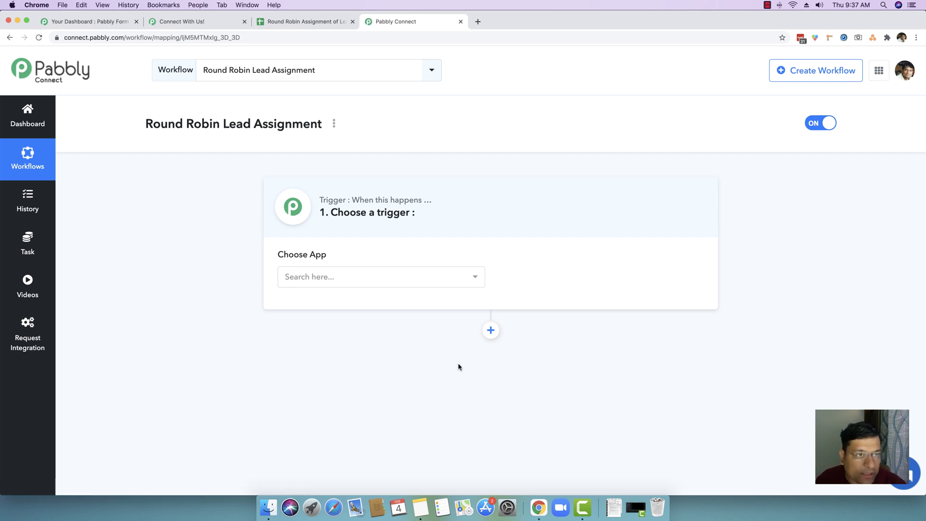
Zoom the lead form page to 125% in the browser.
click(188, 22)
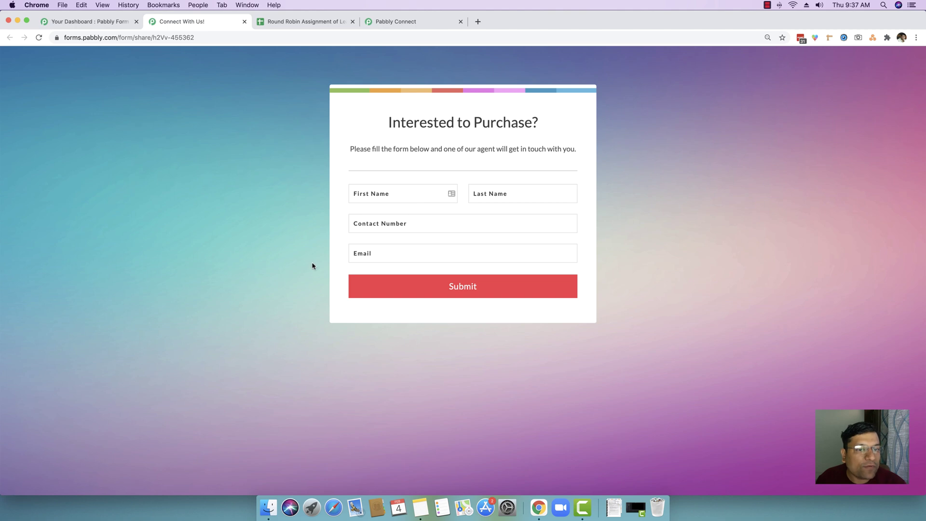
click(915, 38)
click(887, 136)
click(886, 136)
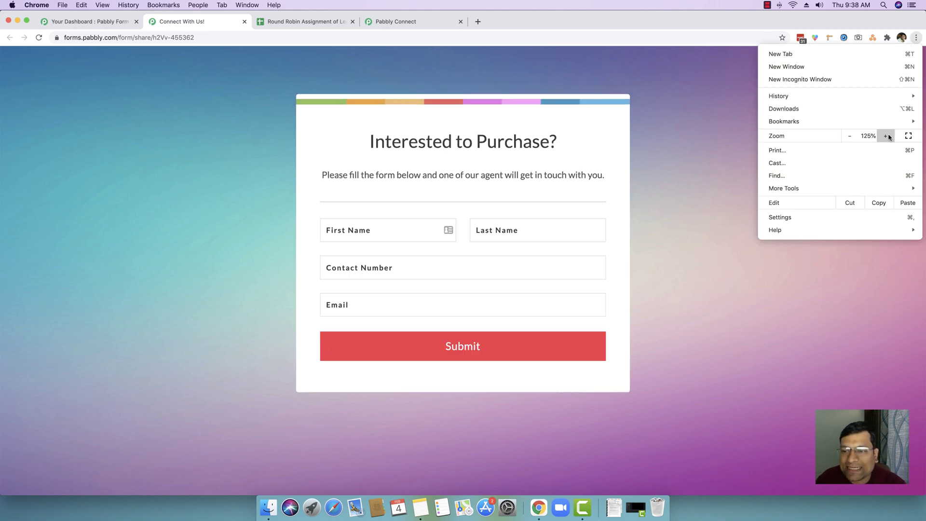
click(816, 364)
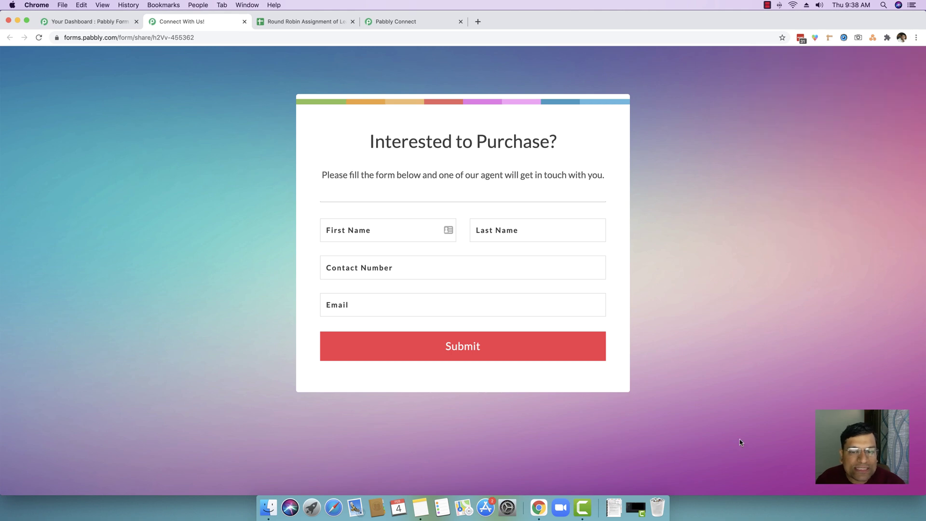
Set the workflow trigger to Pabbly Form Builder with the New Form Submission event.
click(414, 21)
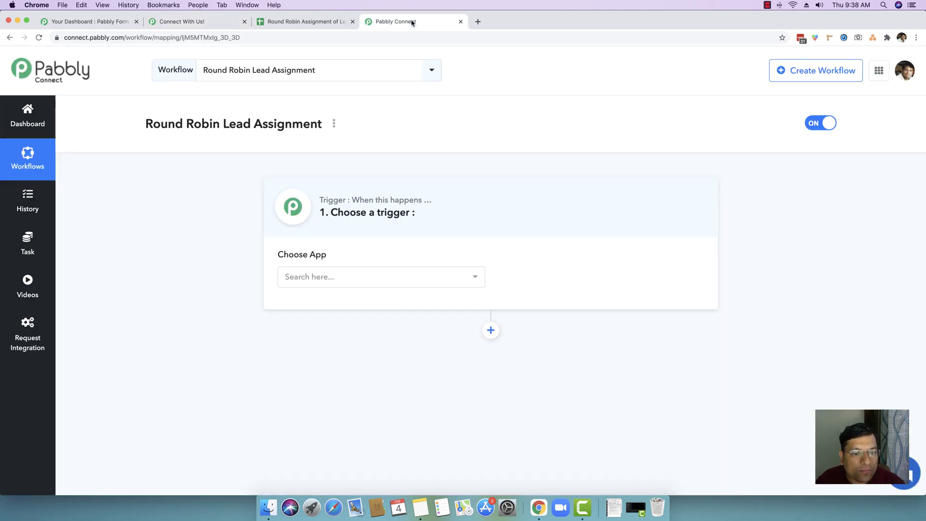
click(327, 282)
text(pabb)
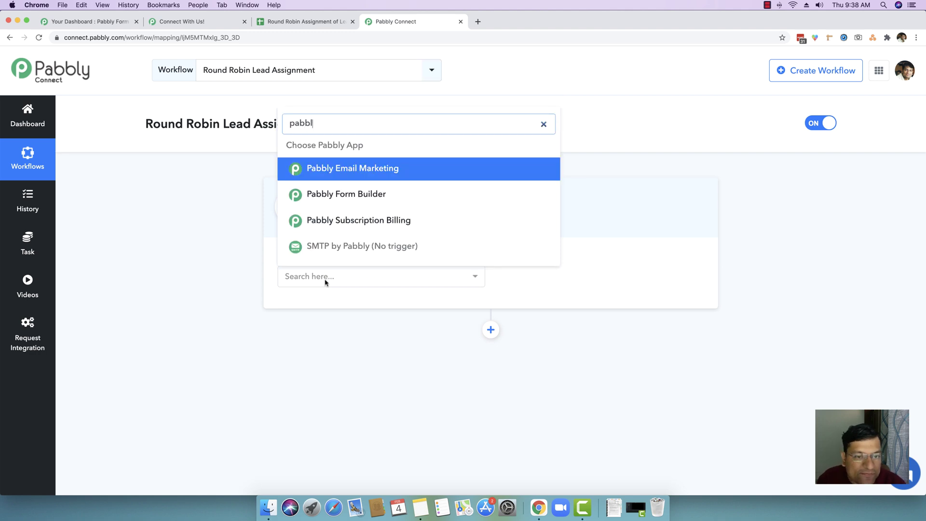
text(l)
click(358, 194)
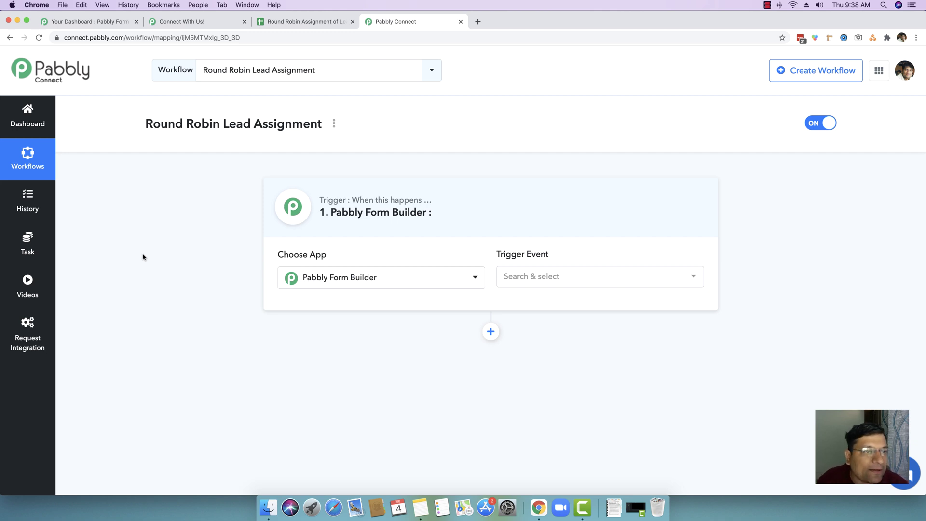
click(209, 23)
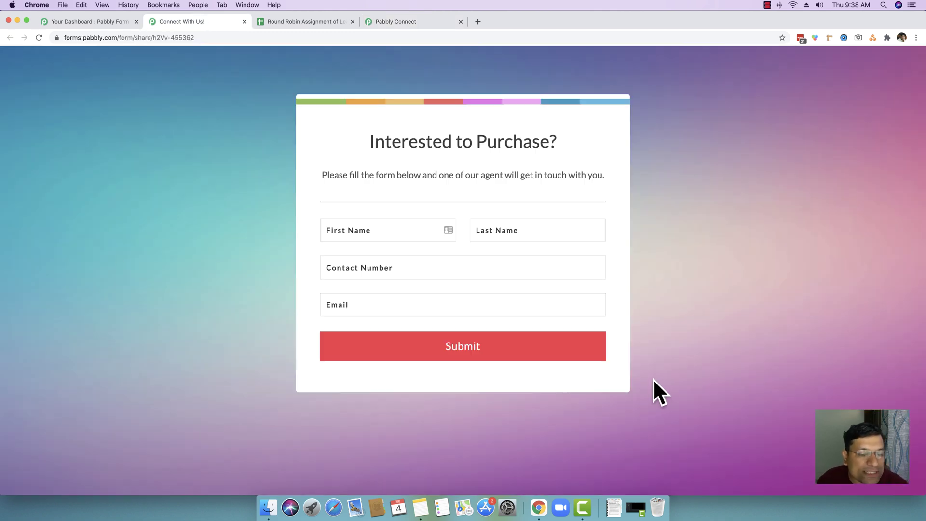
click(415, 22)
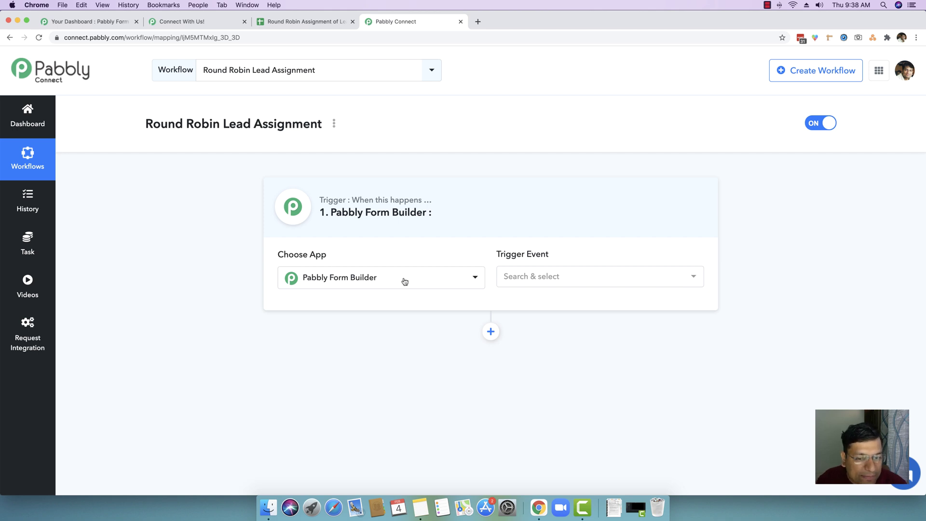
click(560, 280)
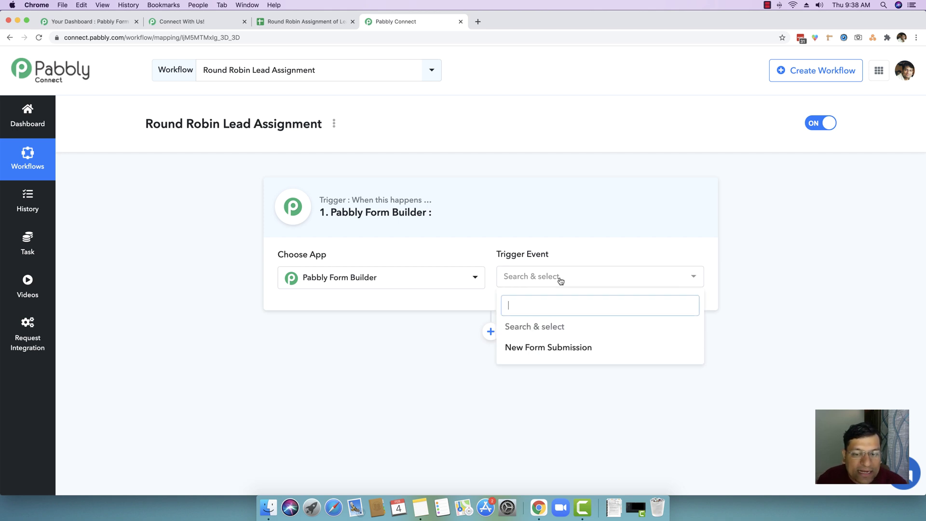
click(536, 348)
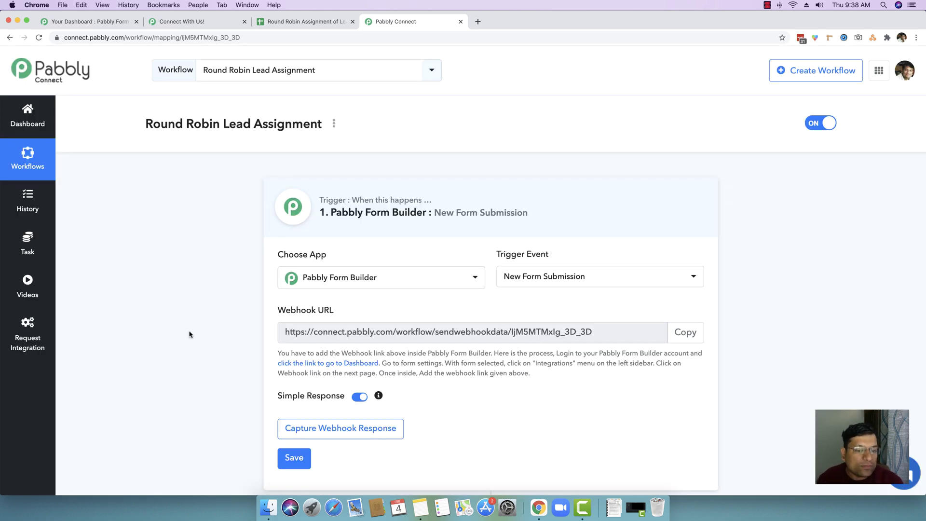
Copy the trigger's webhook URL and start waiting to capture a webhook response.
scroll(189, 334, down, 2)
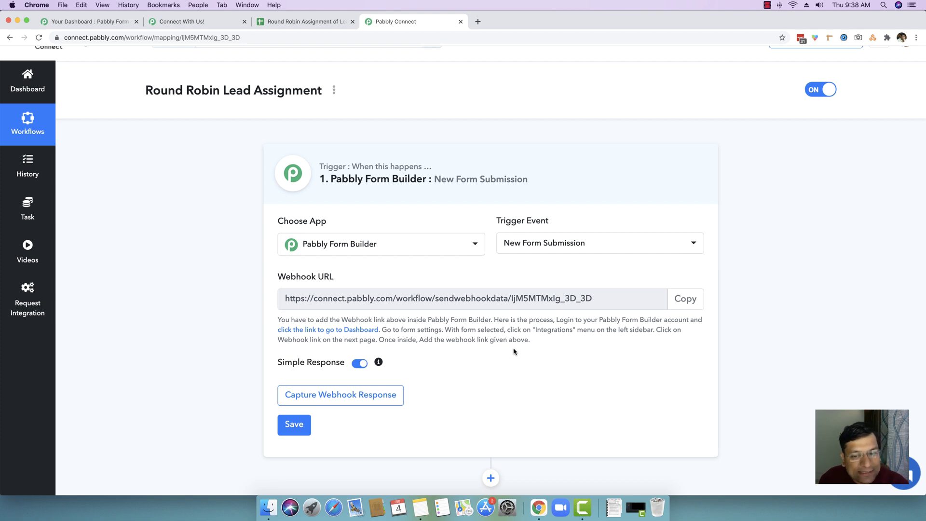
click(679, 300)
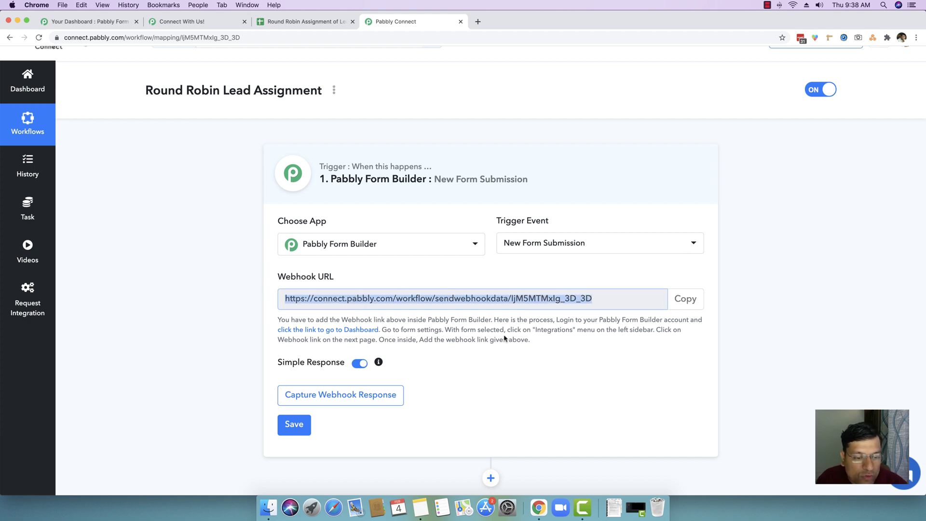
click(310, 398)
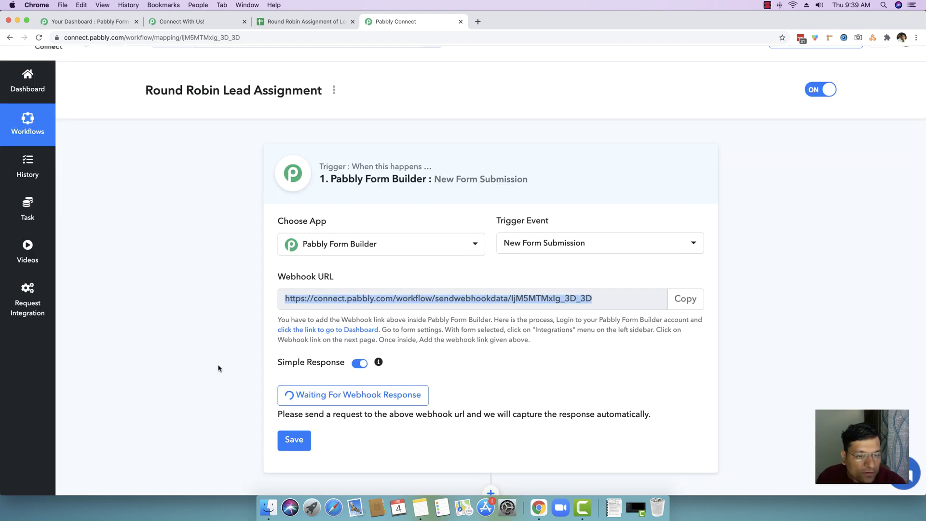
click(99, 22)
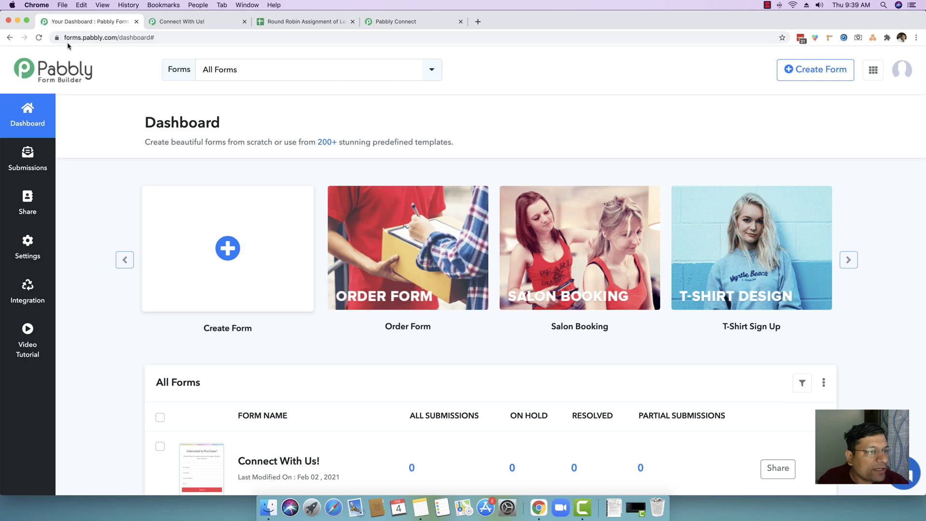
Add the copied Pabbly Connect URL as a saved webhook on the Connect With Us! form.
scroll(72, 251, down, 1)
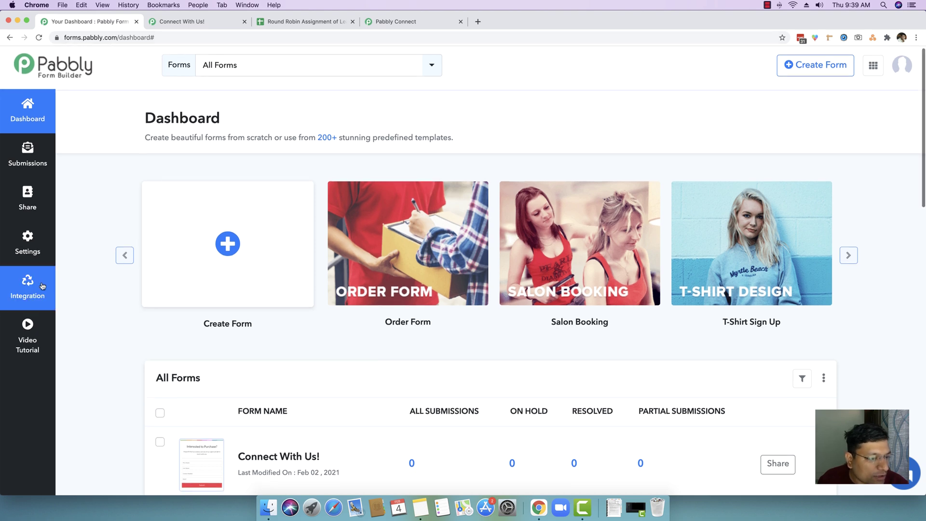
click(33, 285)
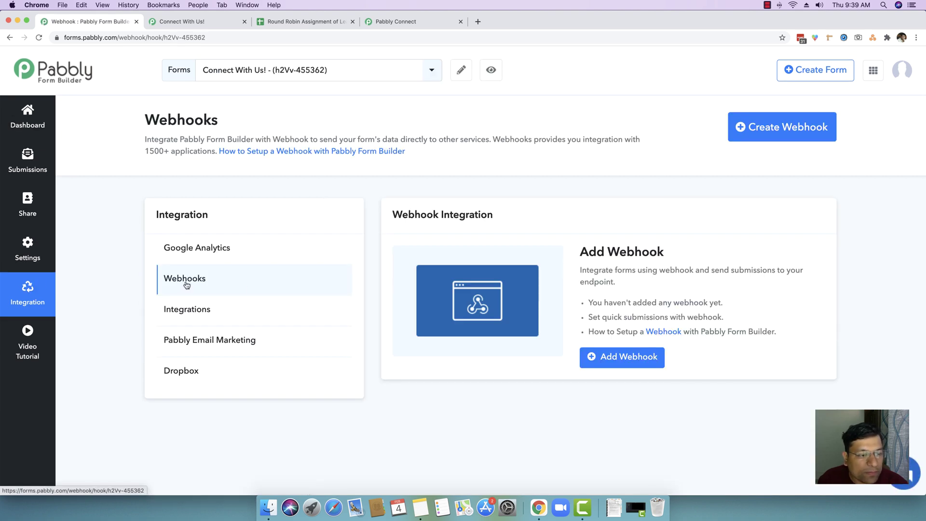
click(633, 357)
click(337, 136)
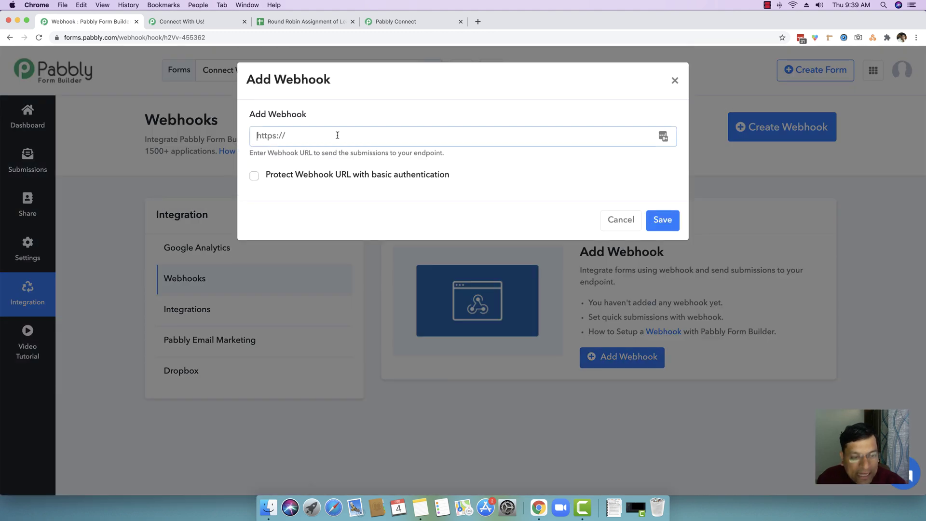
key(super+v)
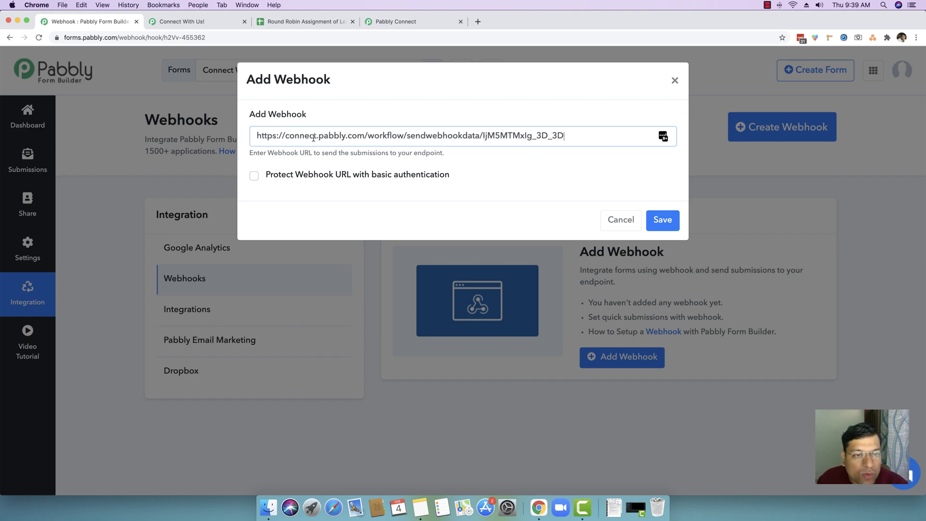
click(665, 223)
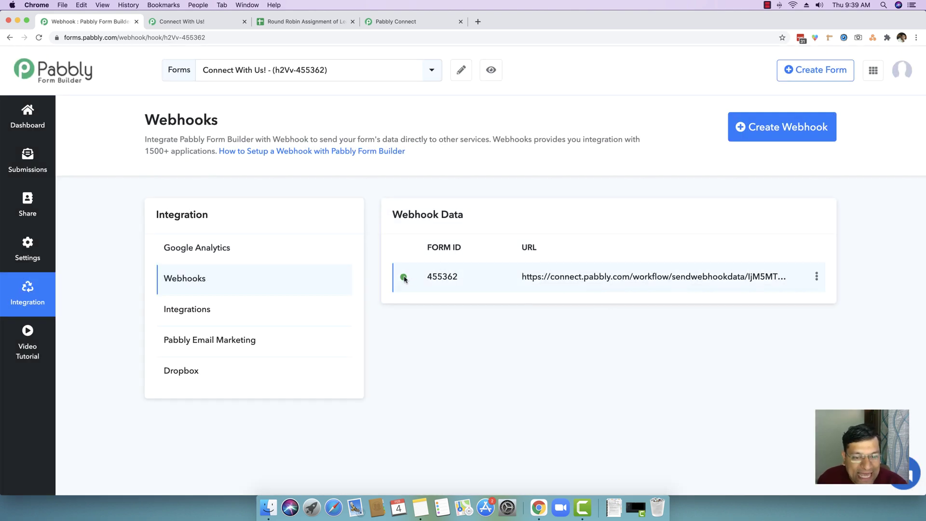
drag(520, 277, 696, 284)
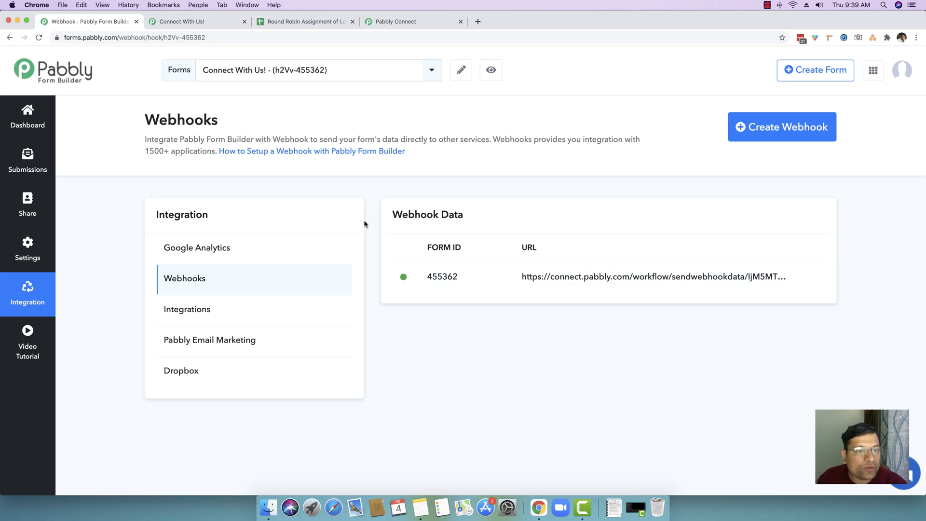
click(202, 25)
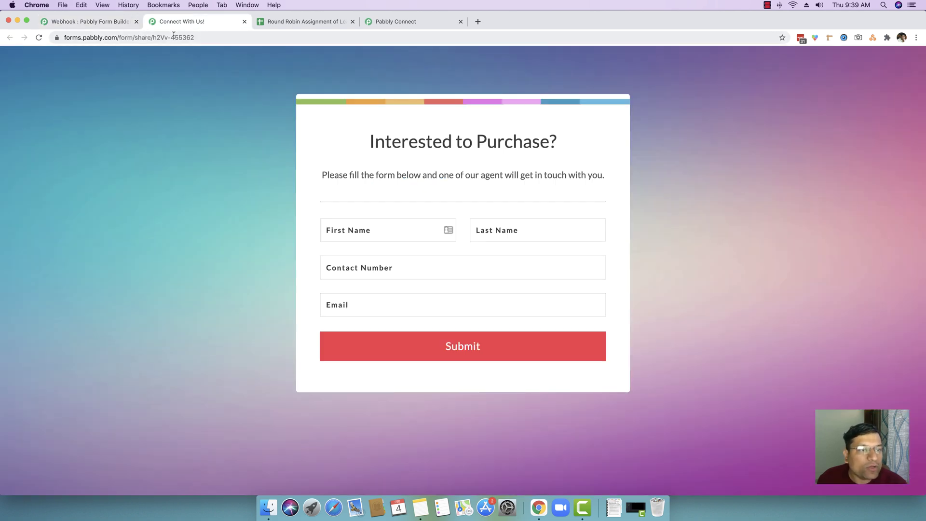
Reload the form and enter a test lead's first name, last name, contact number and e-mail.
click(111, 38)
click(39, 38)
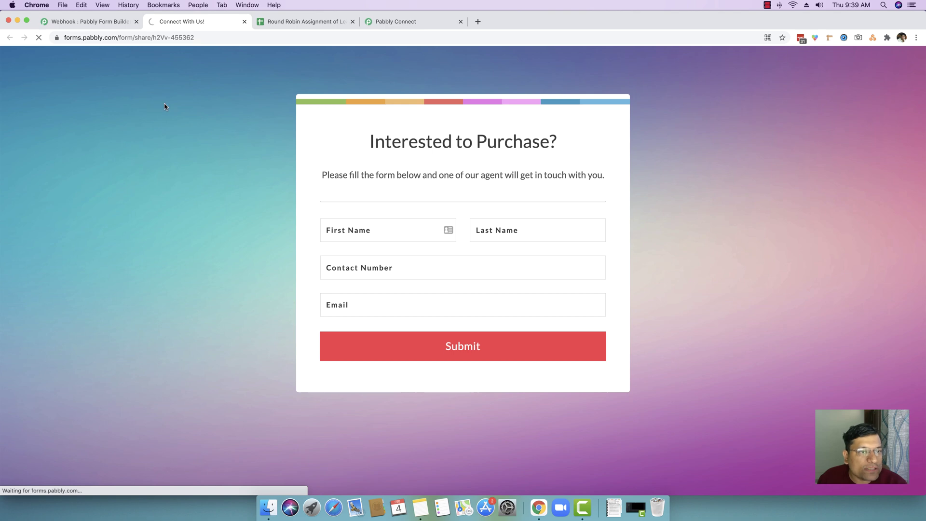
click(370, 230)
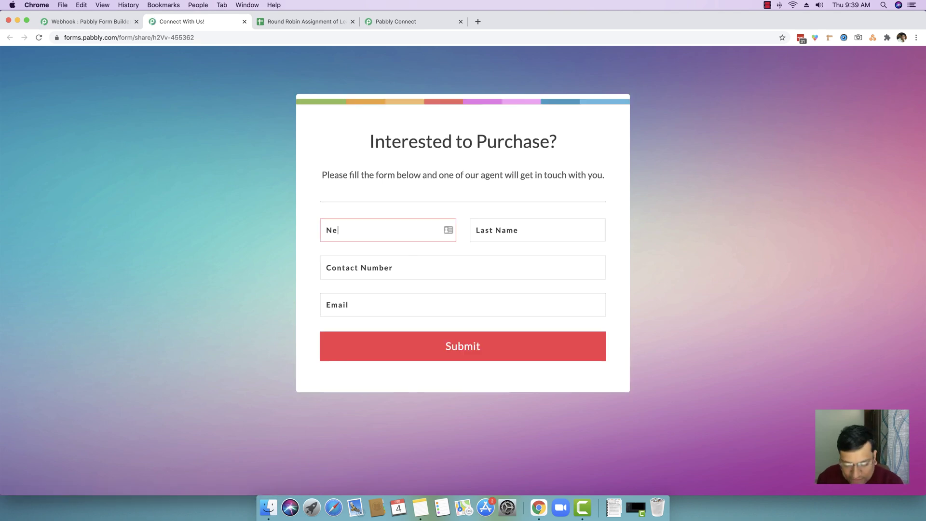
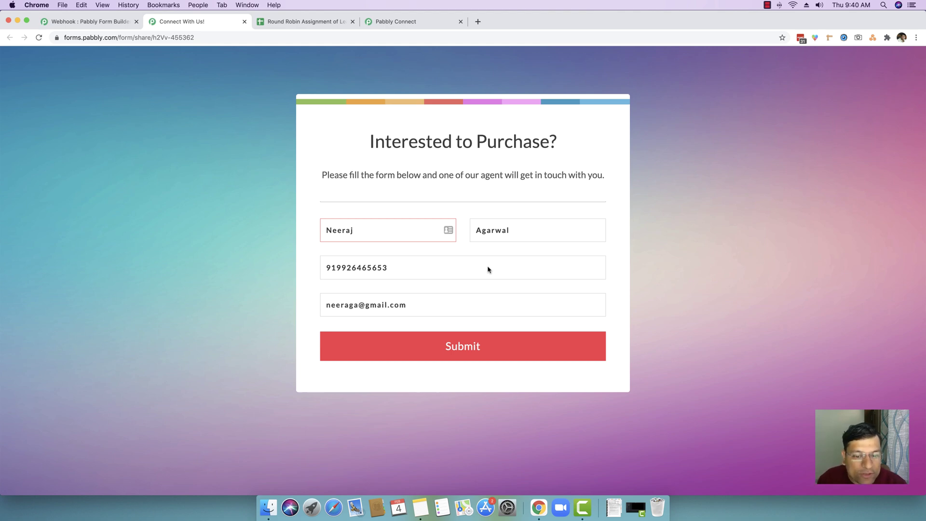
Submit the test lead and review the captured form_id, name, contact number and e-mail fields.
click(450, 349)
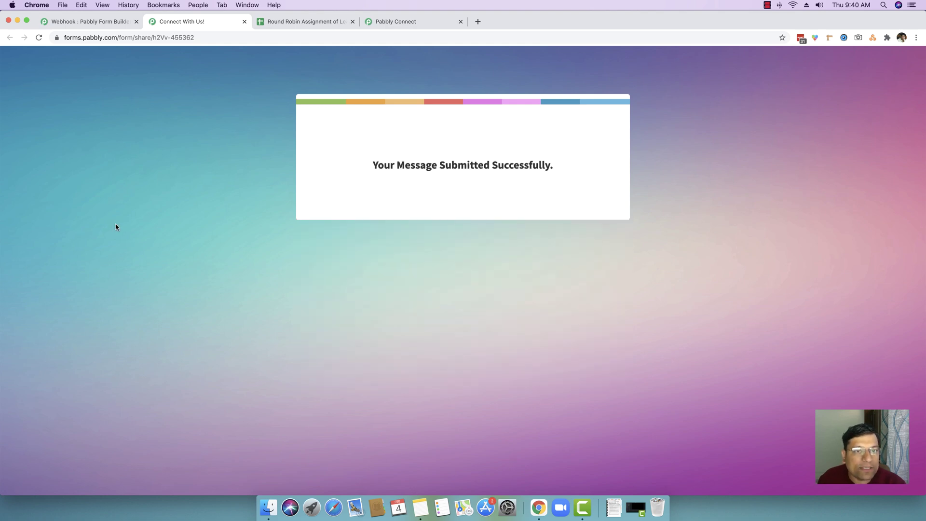
click(396, 22)
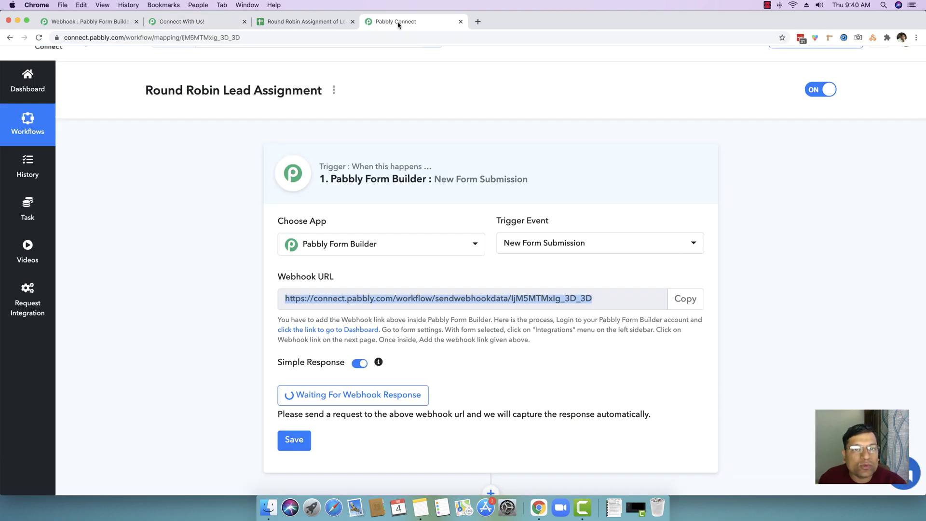
scroll(154, 294, down, 3)
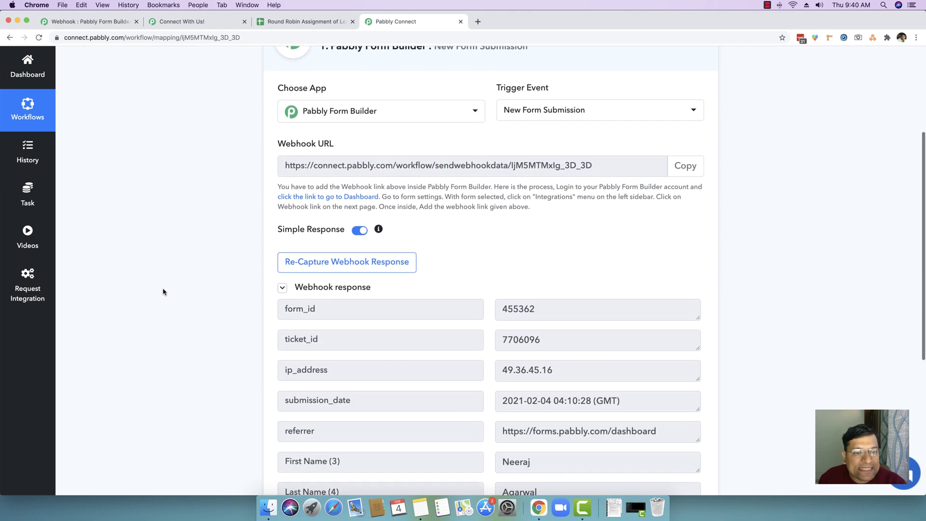
click(203, 24)
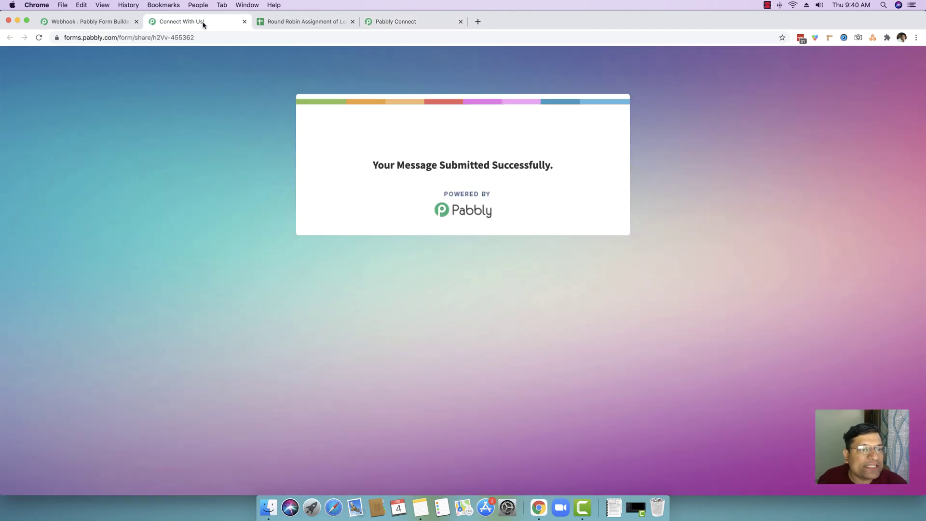
click(396, 22)
scroll(195, 275, down, 2)
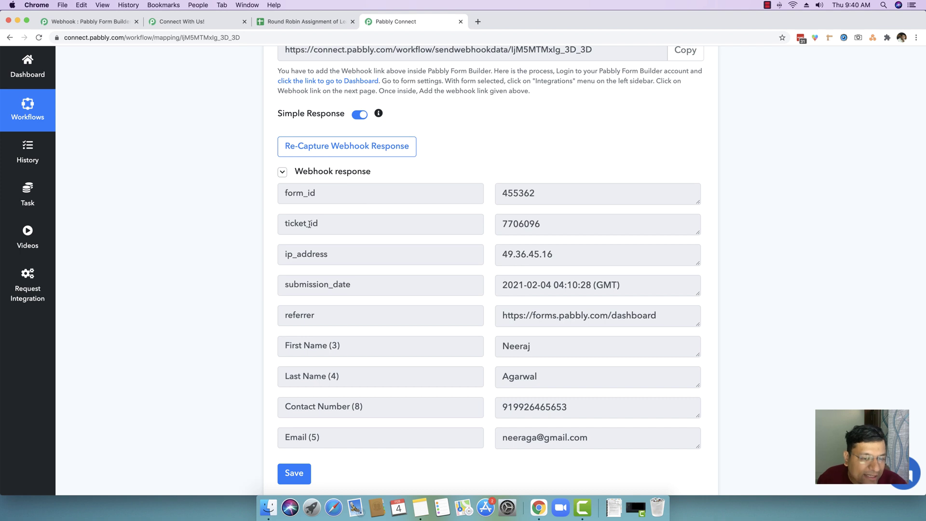
scroll(309, 224, down, 1)
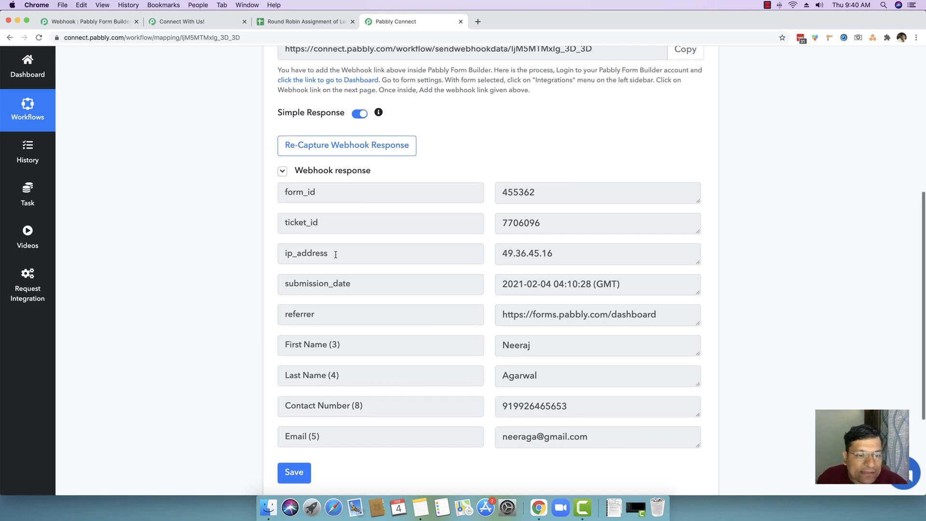
scroll(336, 255, down, 1)
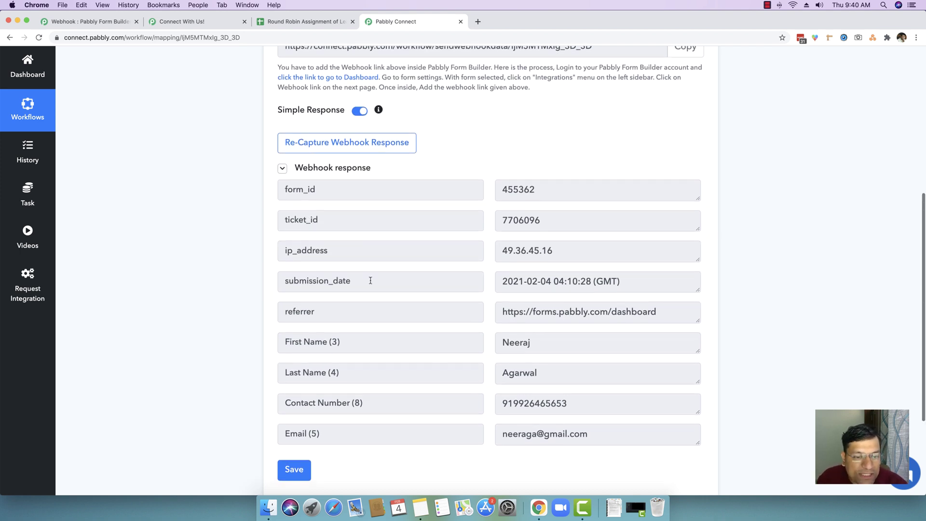
scroll(337, 309, down, 1)
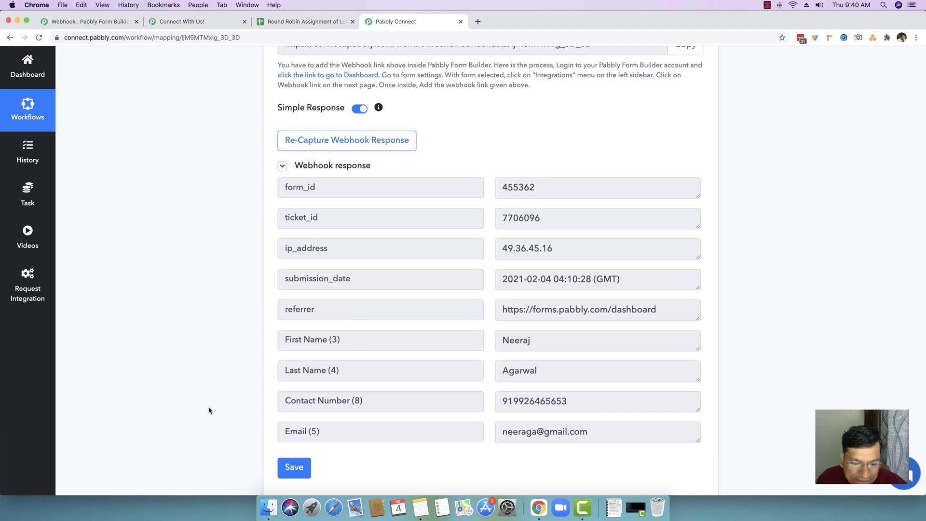
scroll(208, 410, down, 4)
scroll(208, 410, down, 1)
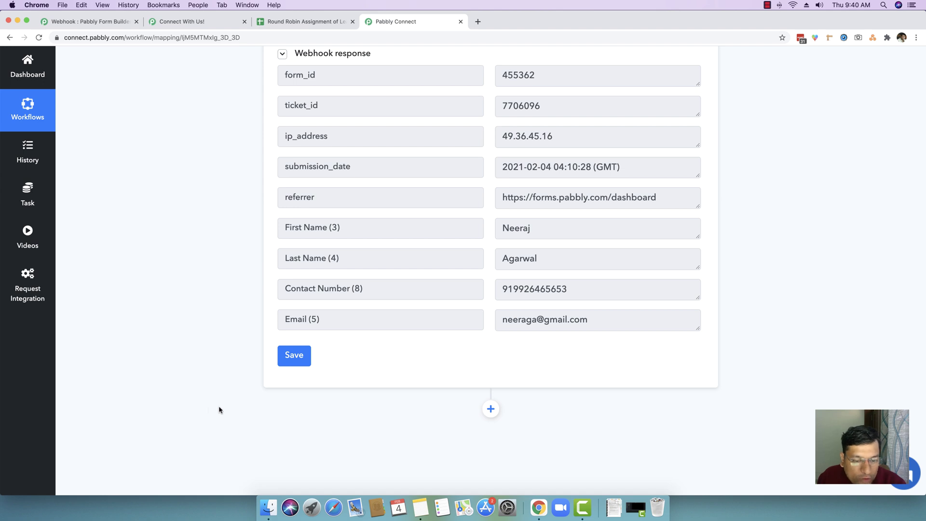
Add an action step after the form trigger, searching 'google' to pick Google Sheets.
click(490, 410)
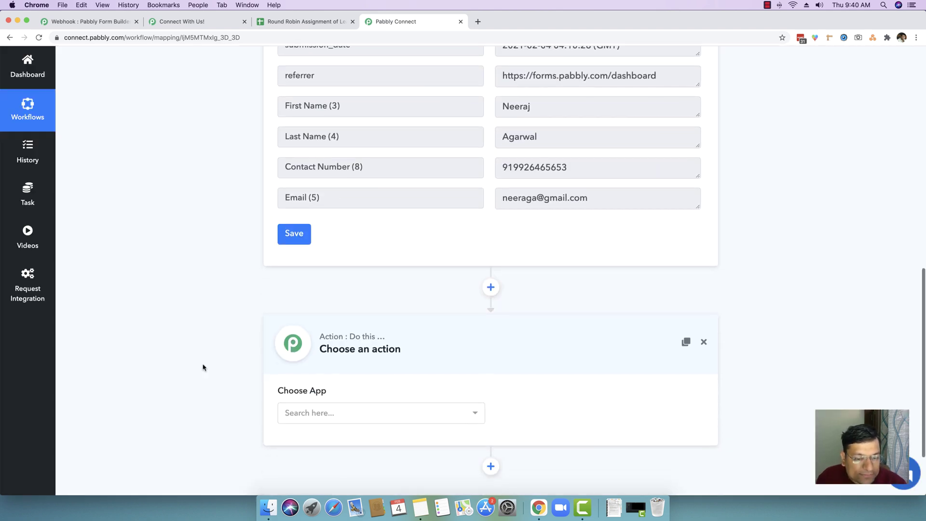
click(389, 424)
text(google)
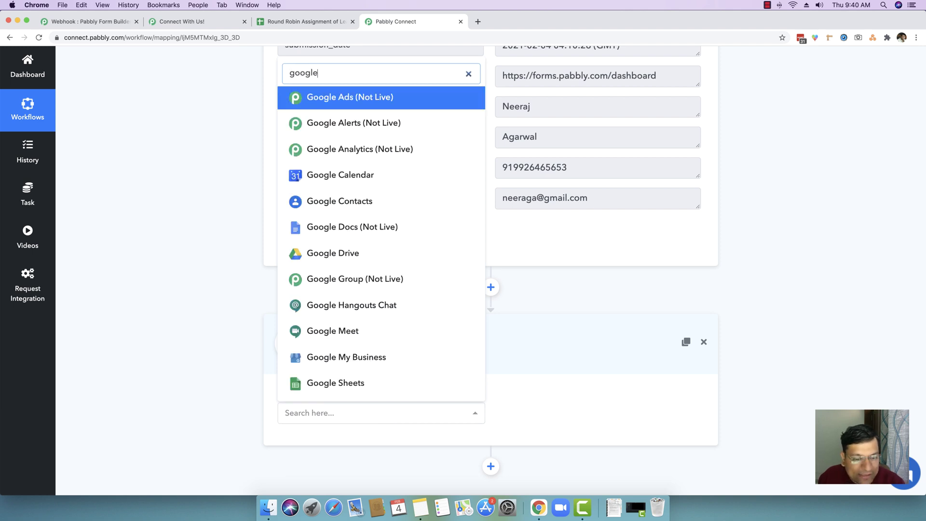
click(365, 388)
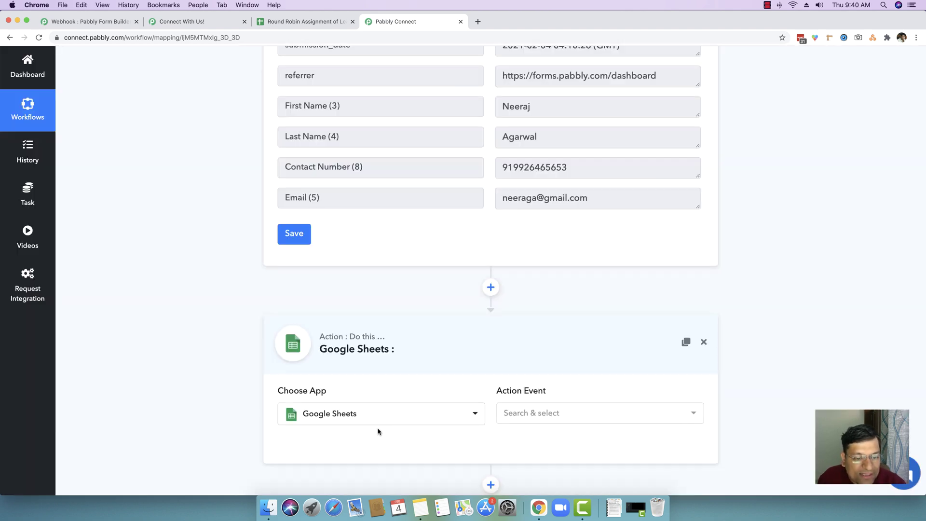
click(534, 413)
click(534, 412)
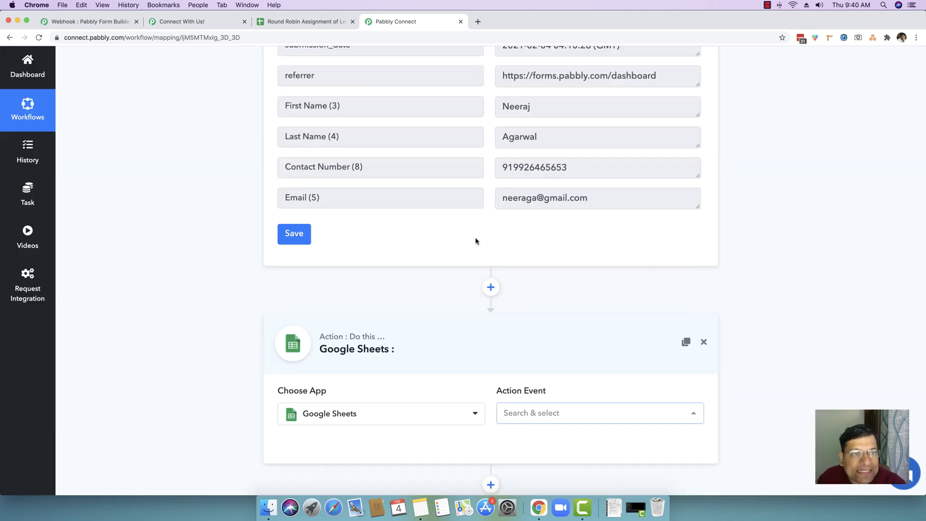
click(304, 22)
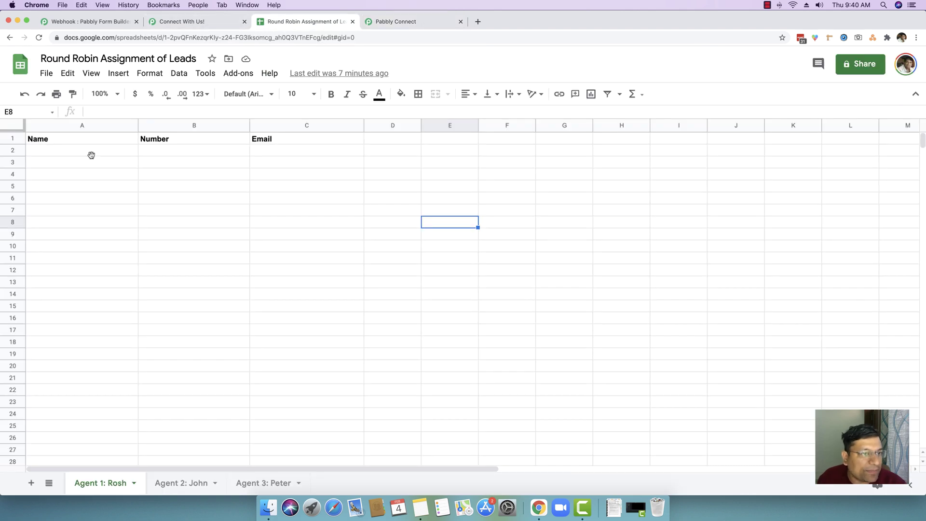
click(395, 22)
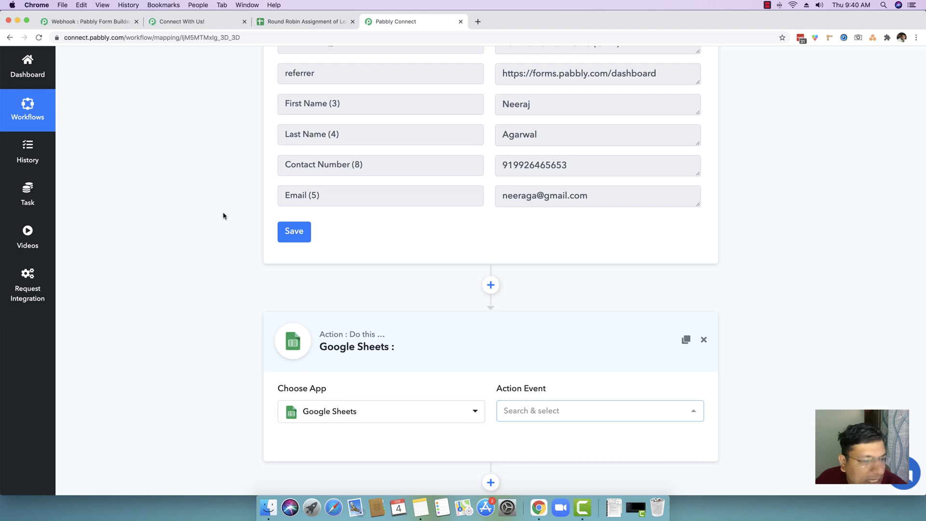
scroll(223, 215, down, 3)
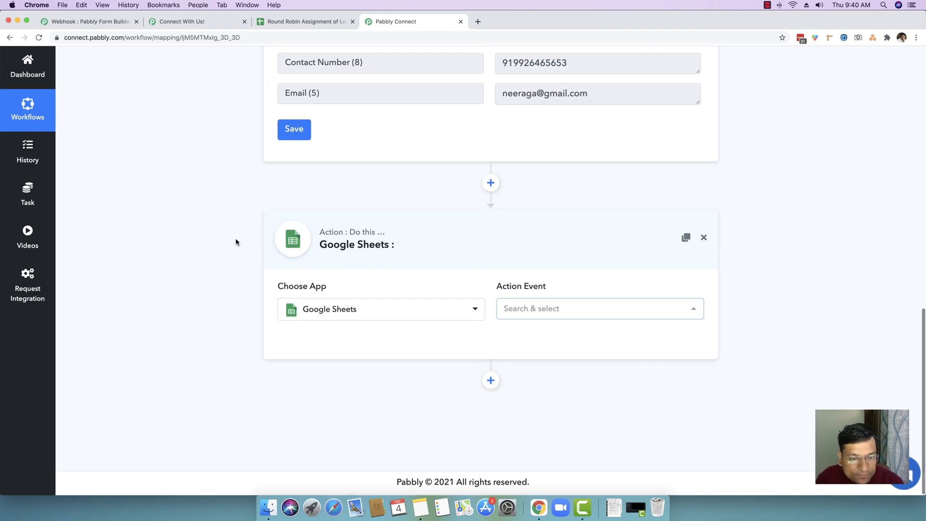
Switch the step to Number Formatter with the Counter action event and connect it.
click(374, 316)
text(number)
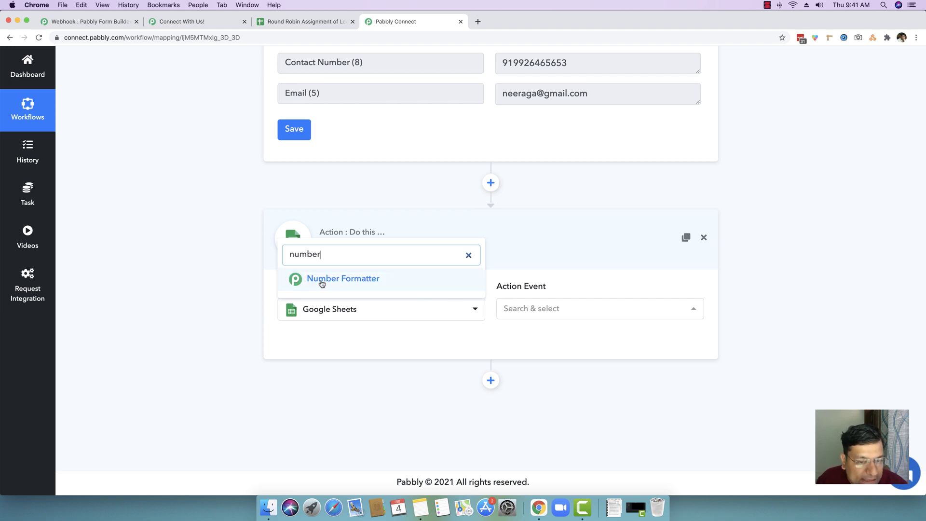
click(347, 284)
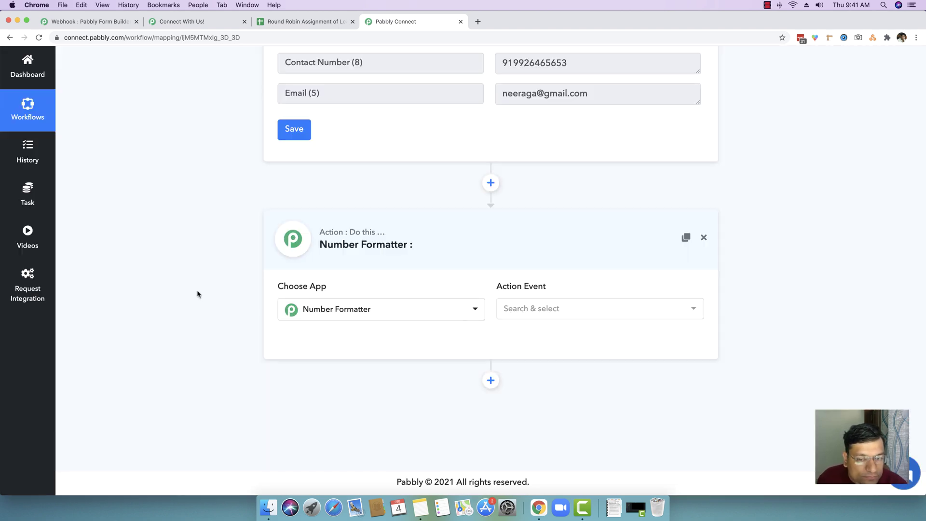
click(513, 313)
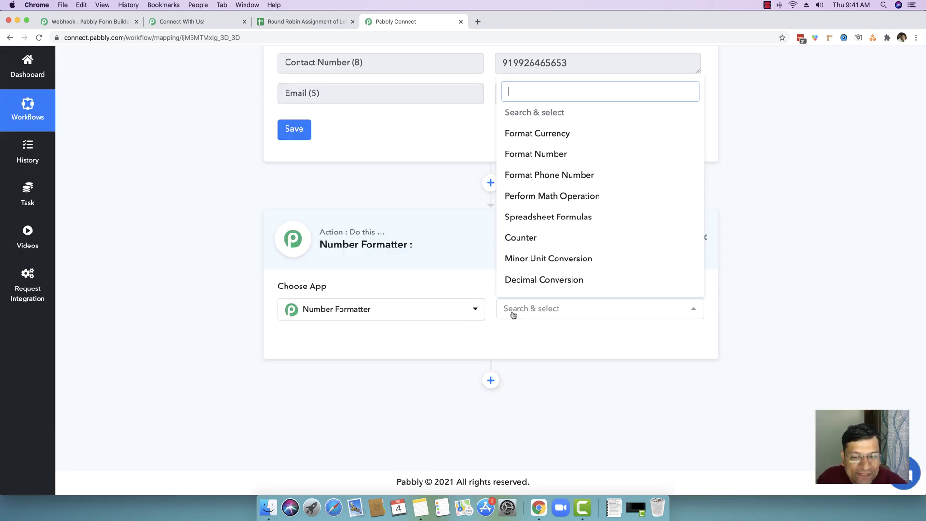
click(534, 241)
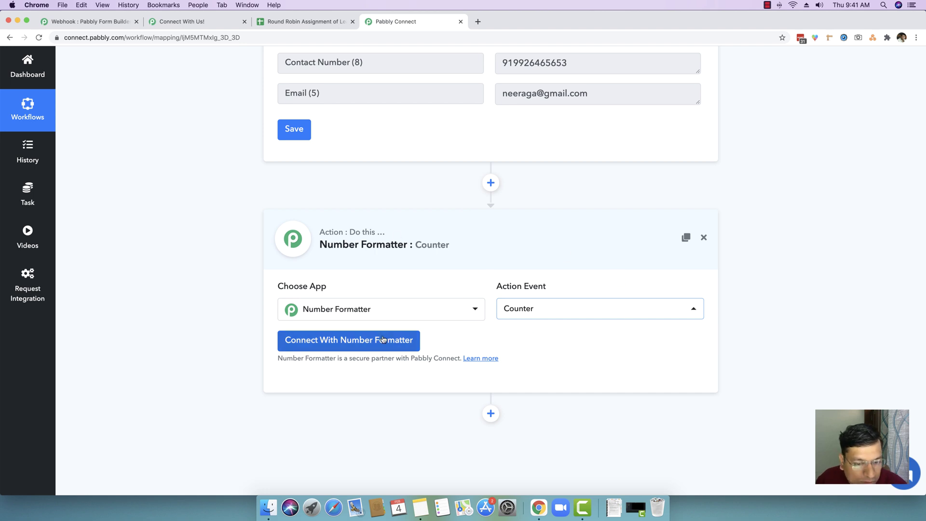
click(358, 342)
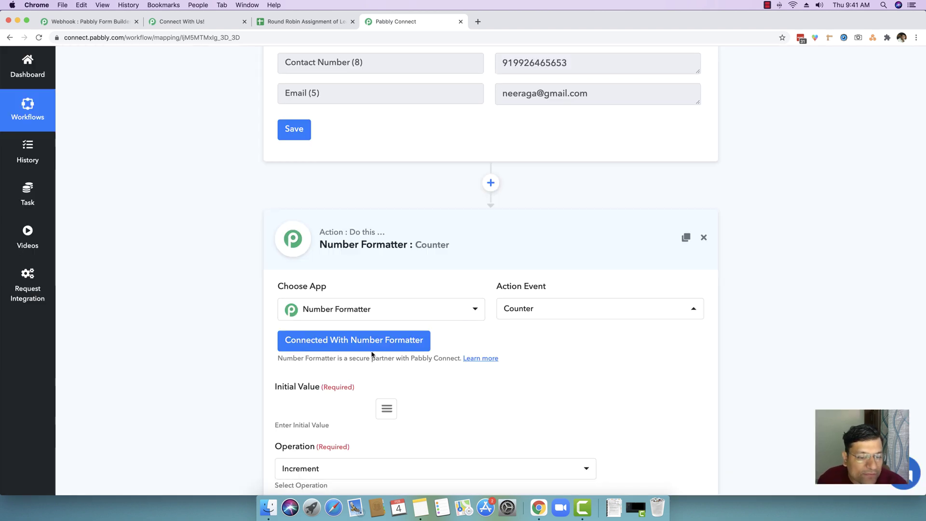
Enter 1 as the counter's Initial Value and 1 as its Change By amount.
scroll(195, 355, down, 3)
scroll(195, 357, down, 3)
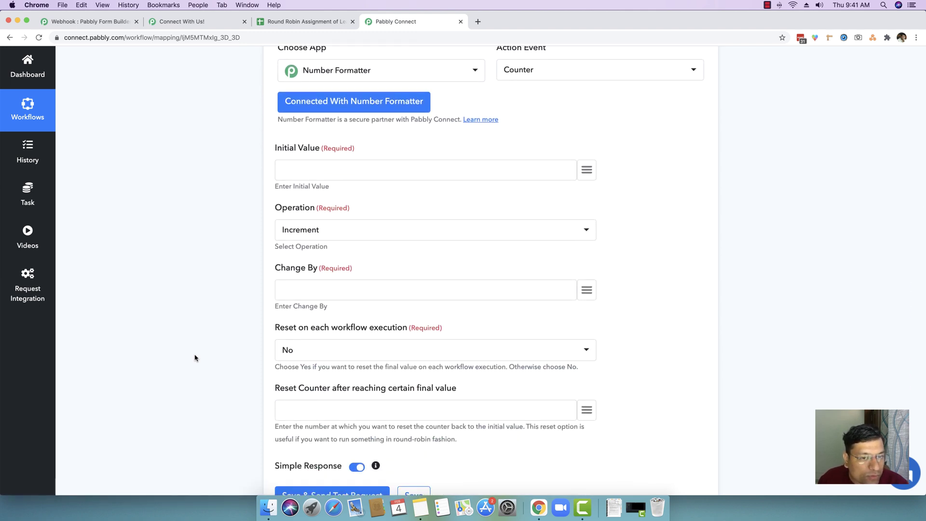
click(282, 169)
text(1)
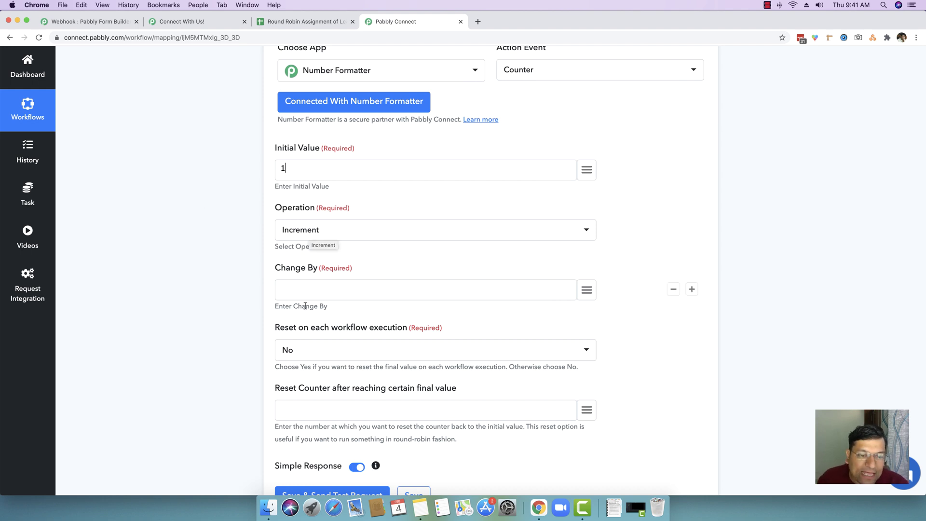
click(310, 287)
text(1)
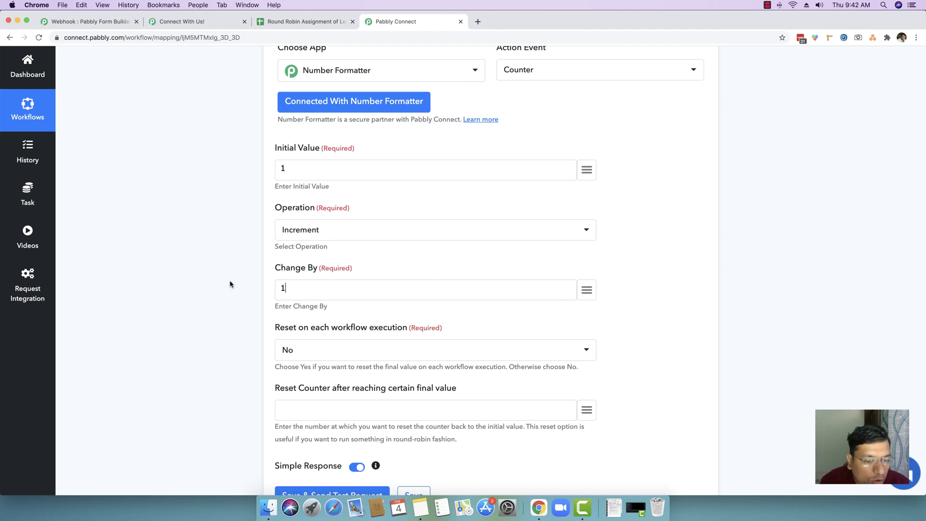
Set the counter to reset after reaching 3, then review the start and reset values.
scroll(230, 284, up, 3)
scroll(270, 299, down, 5)
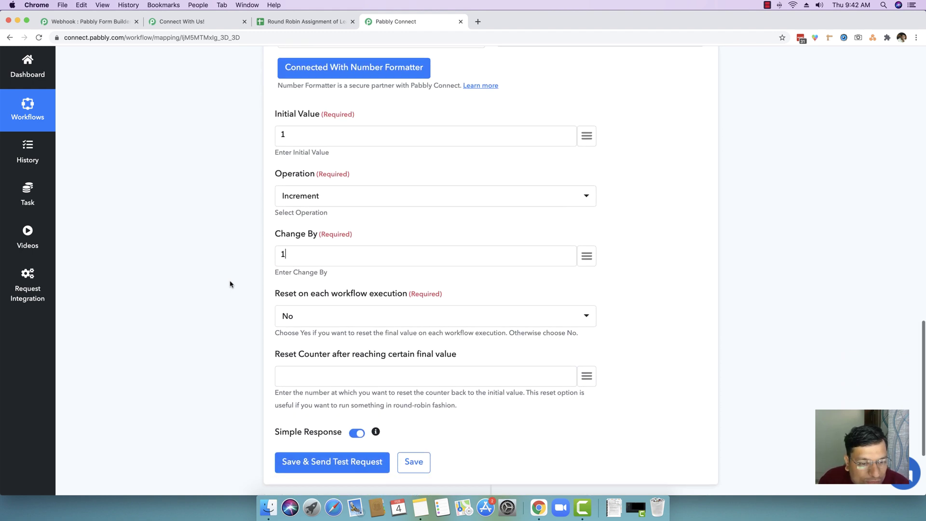
drag(274, 305, 458, 307)
click(458, 307)
click(435, 320)
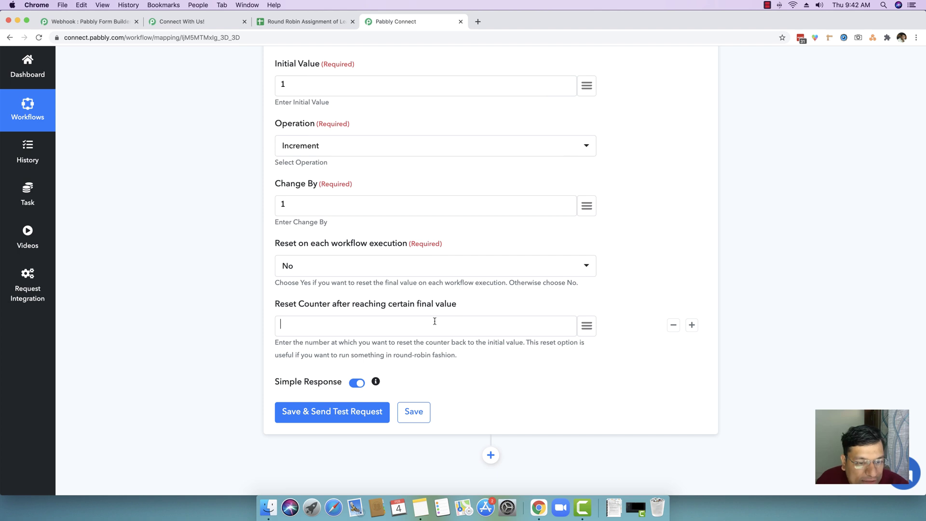
text(3)
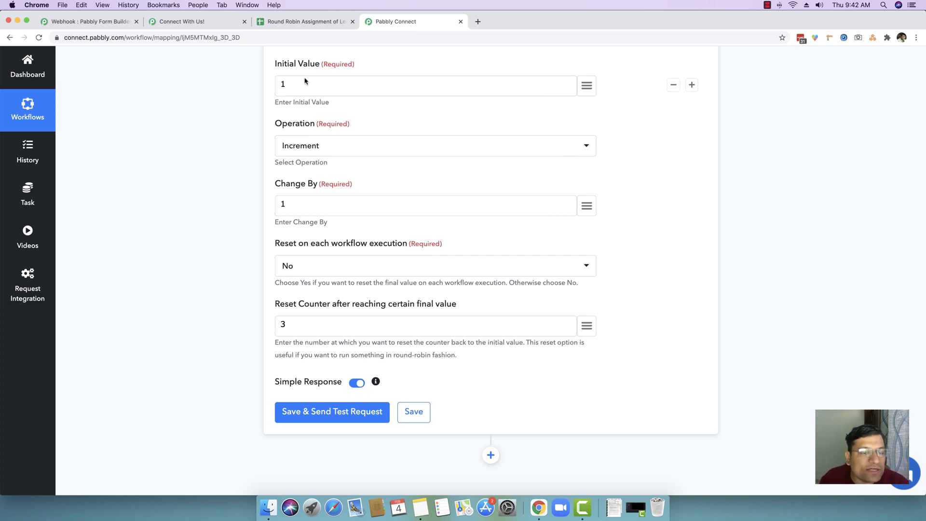
drag(307, 84, 264, 86)
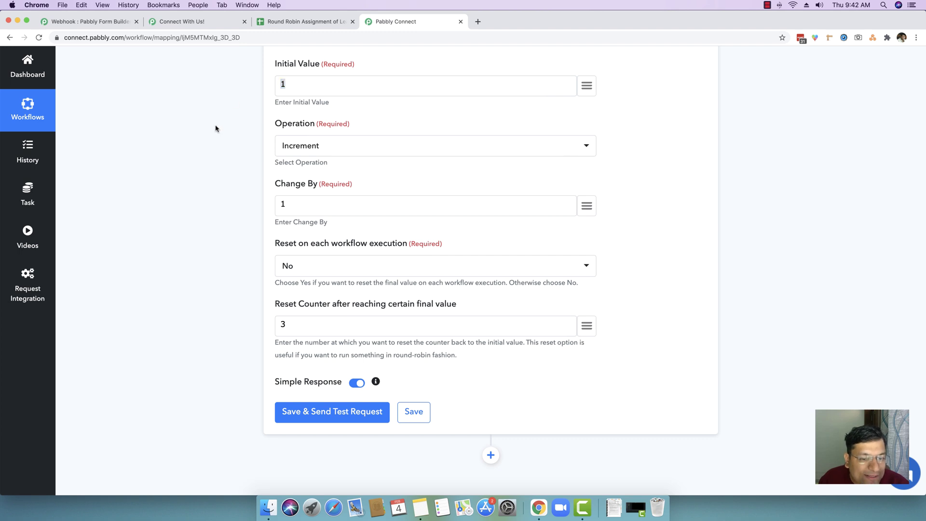
drag(296, 325, 263, 332)
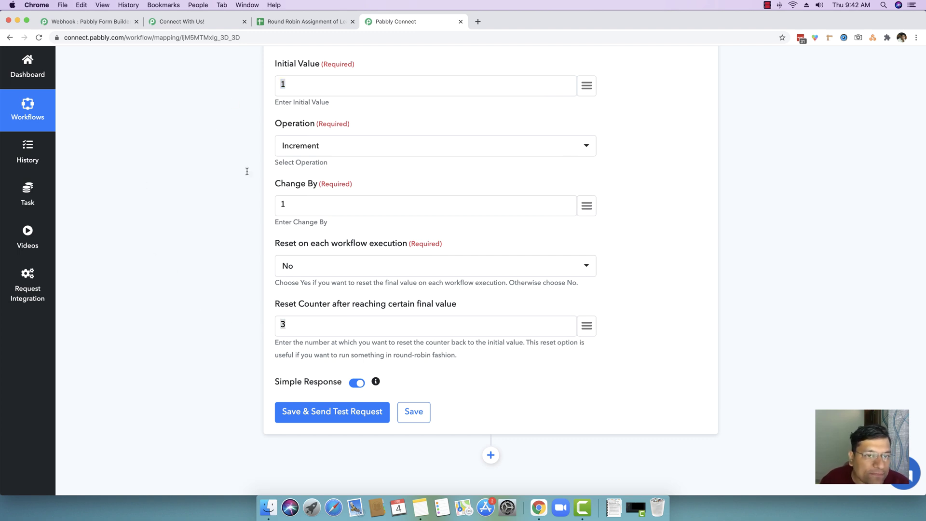
click(300, 84)
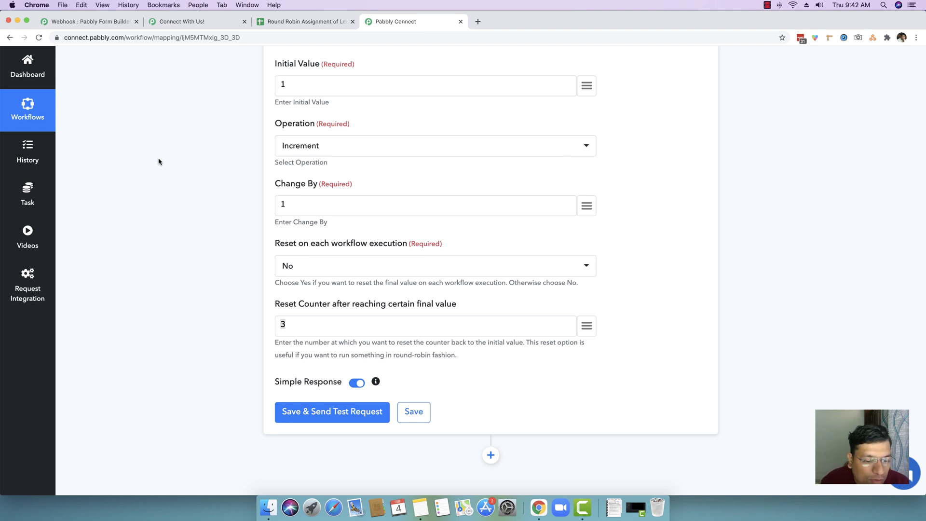
scroll(159, 162, down, 1)
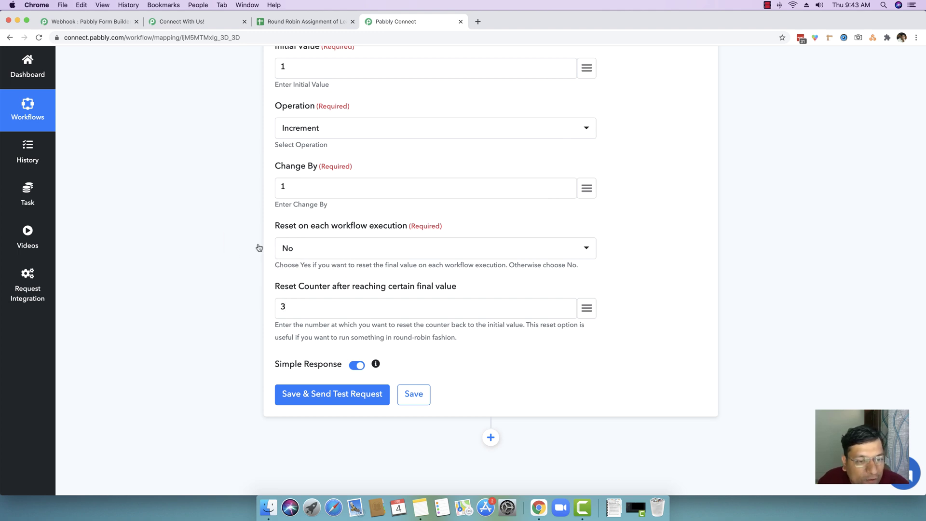
Save the Counter step, send a test request and check the returned final_value.
click(322, 396)
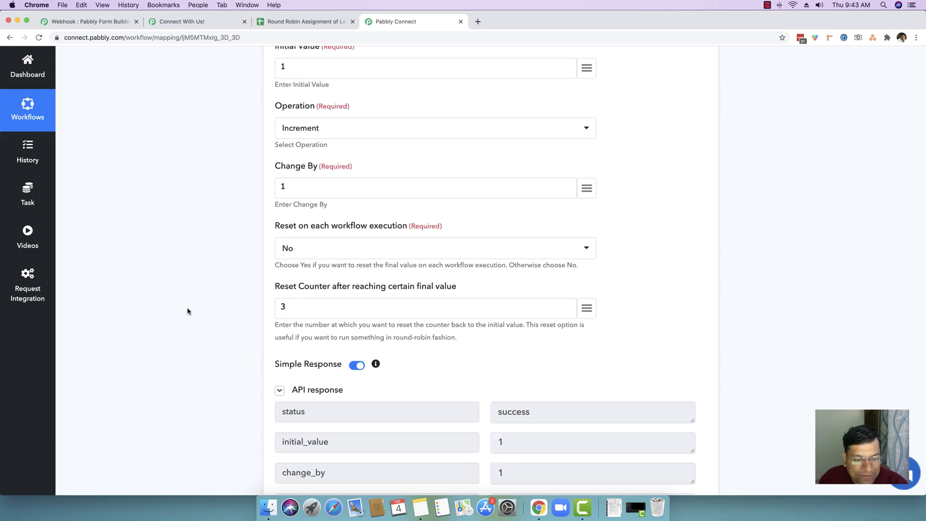
scroll(187, 311, down, 3)
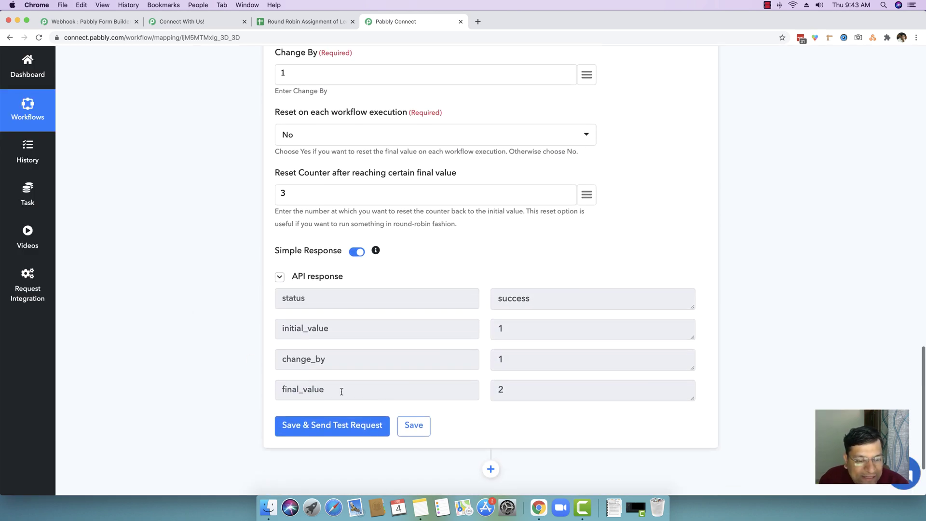
double_click(342, 391)
click(391, 391)
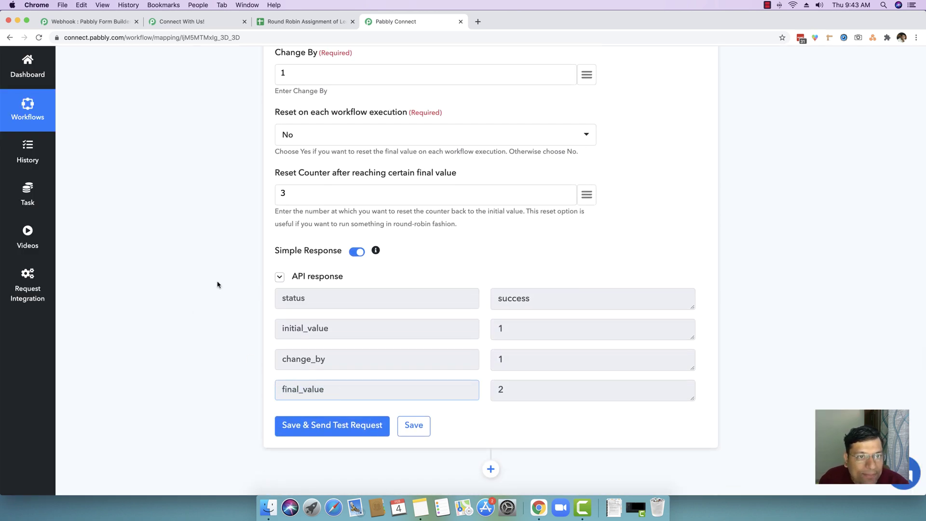
scroll(215, 282, up, 4)
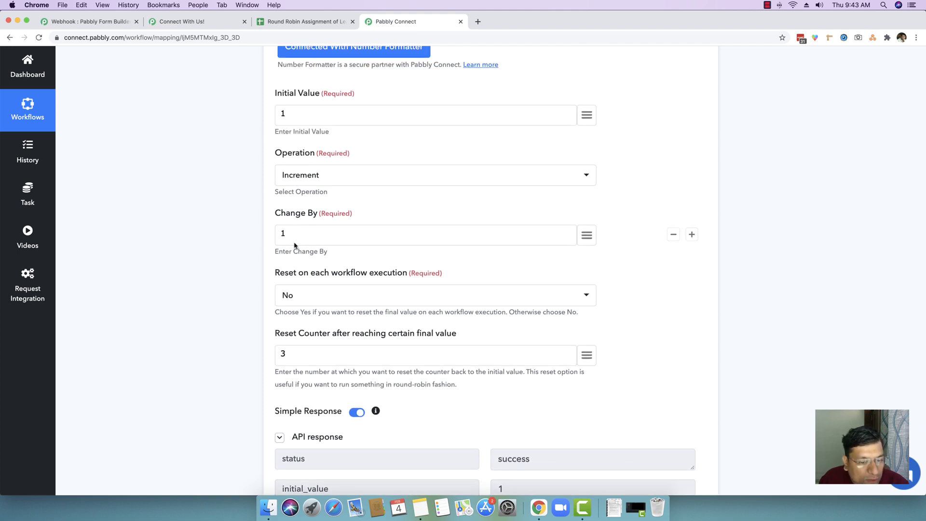
scroll(295, 245, down, 3)
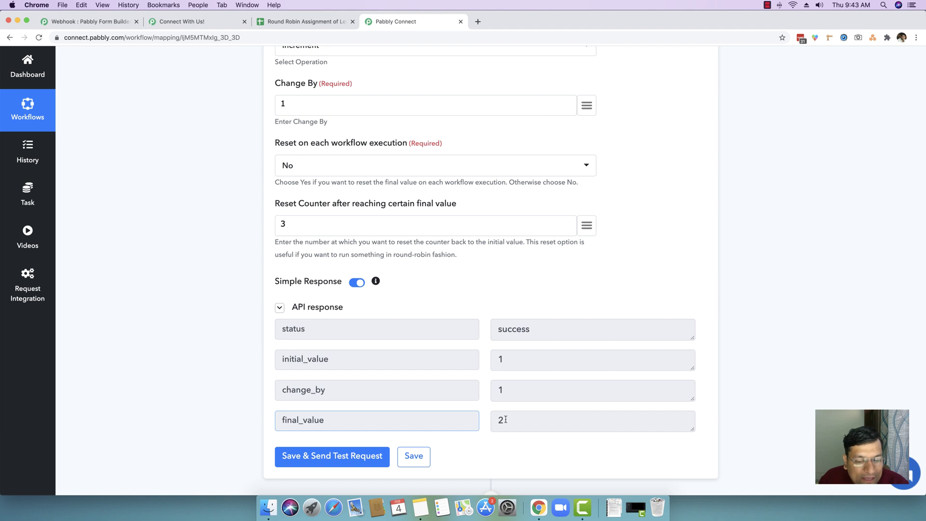
double_click(505, 419)
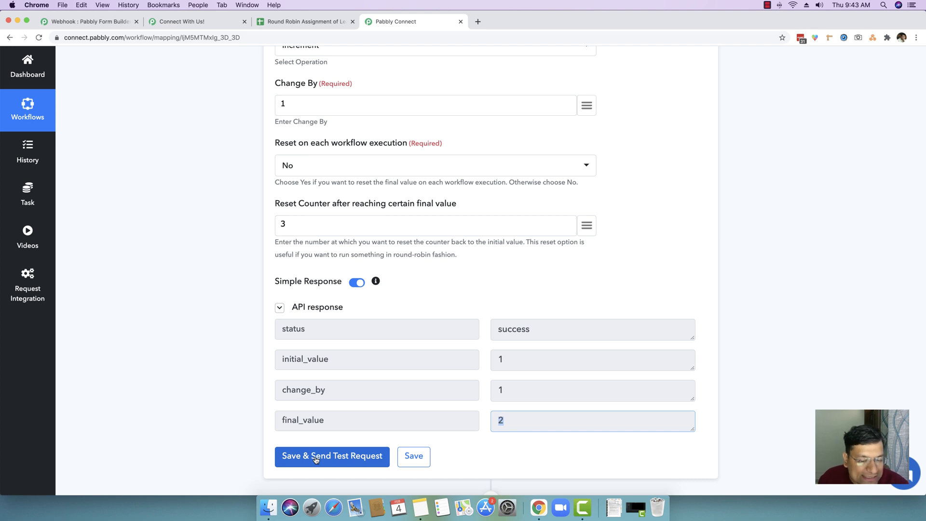
Rerun the counter test several times to watch final_value cycle up to 3 and reset.
click(316, 458)
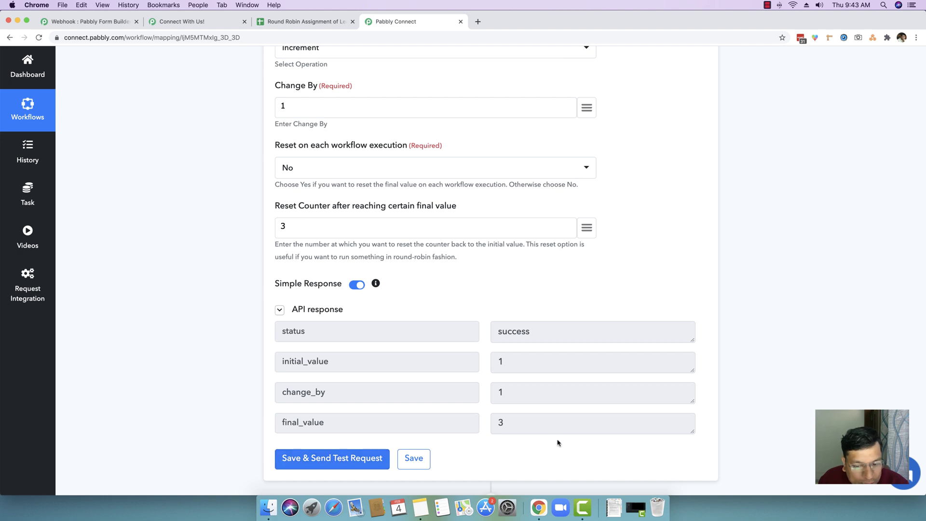
click(333, 464)
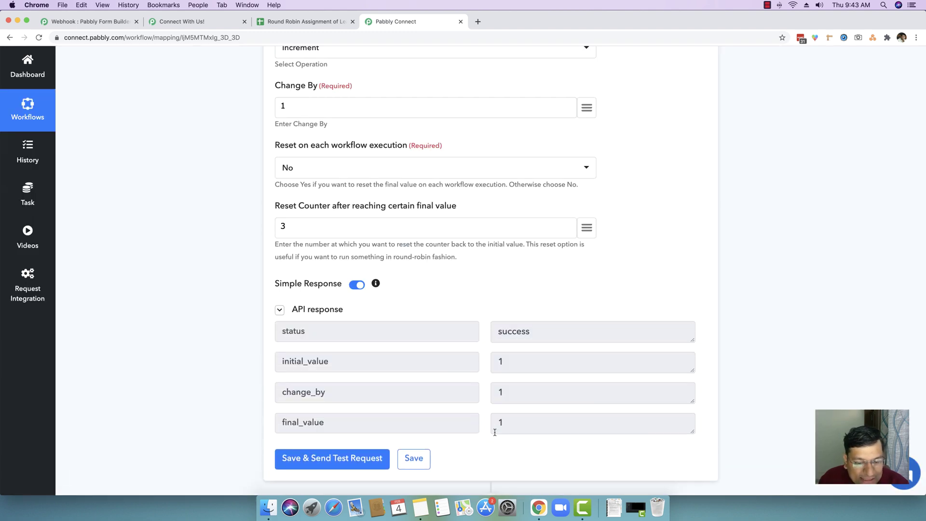
click(307, 458)
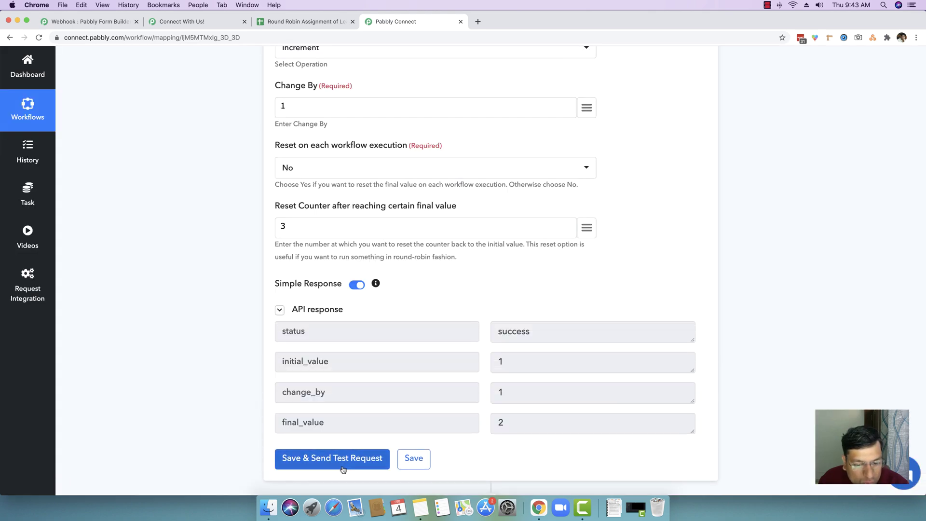
click(304, 458)
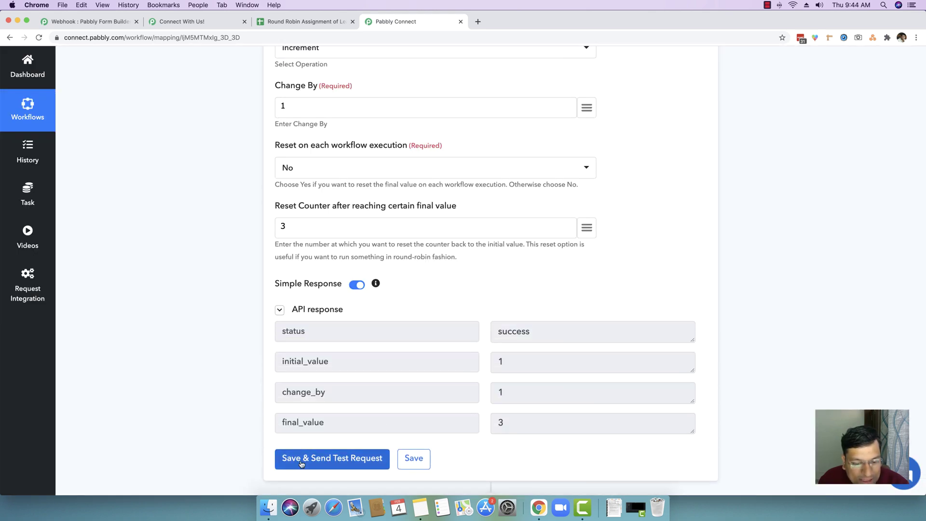
click(301, 462)
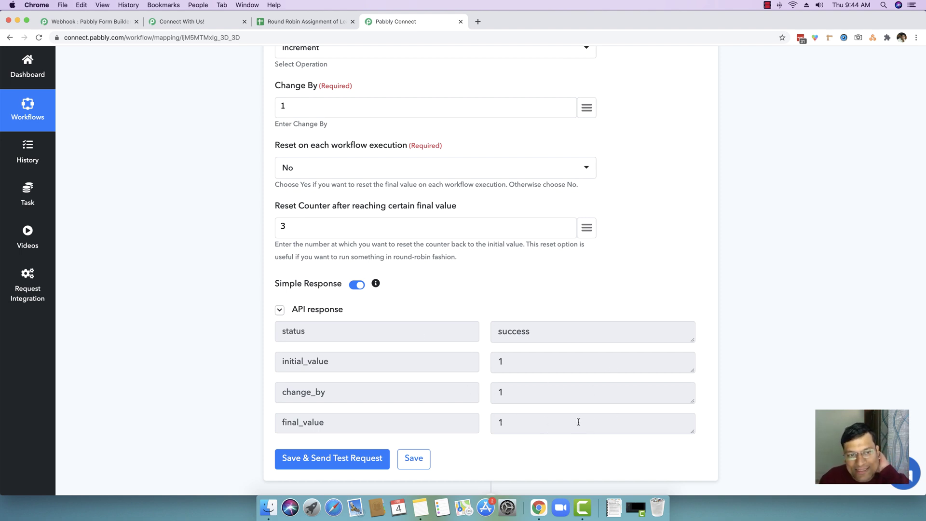
scroll(580, 422, up, 5)
scroll(582, 423, up, 2)
scroll(665, 316, down, 8)
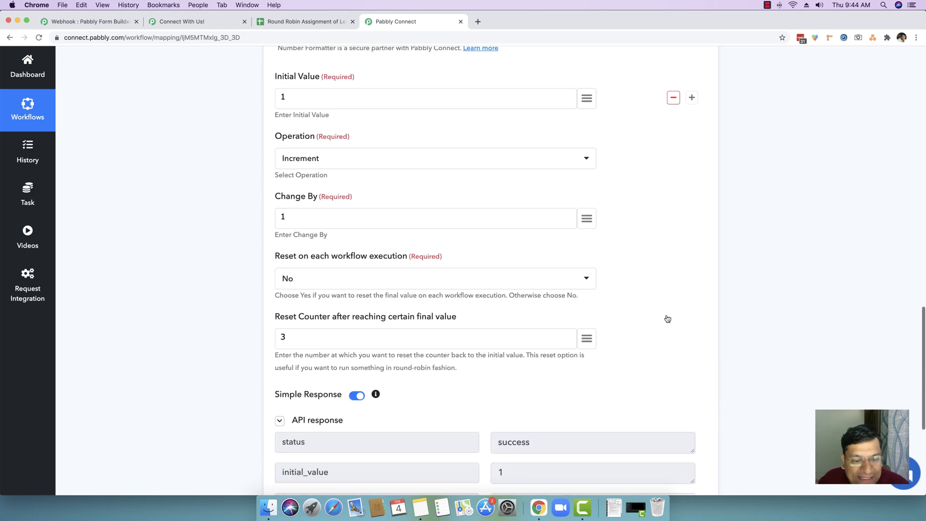
scroll(648, 315, up, 7)
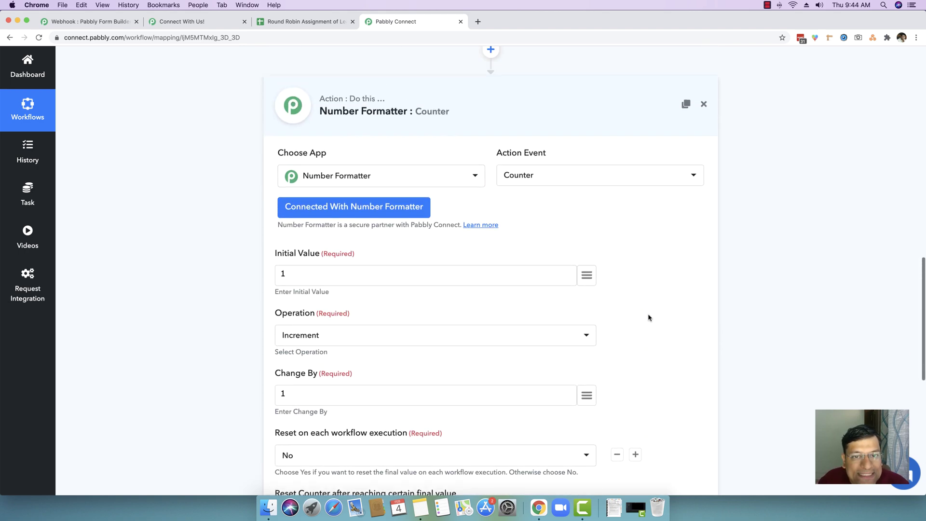
scroll(672, 320, down, 9)
scroll(675, 323, down, 1)
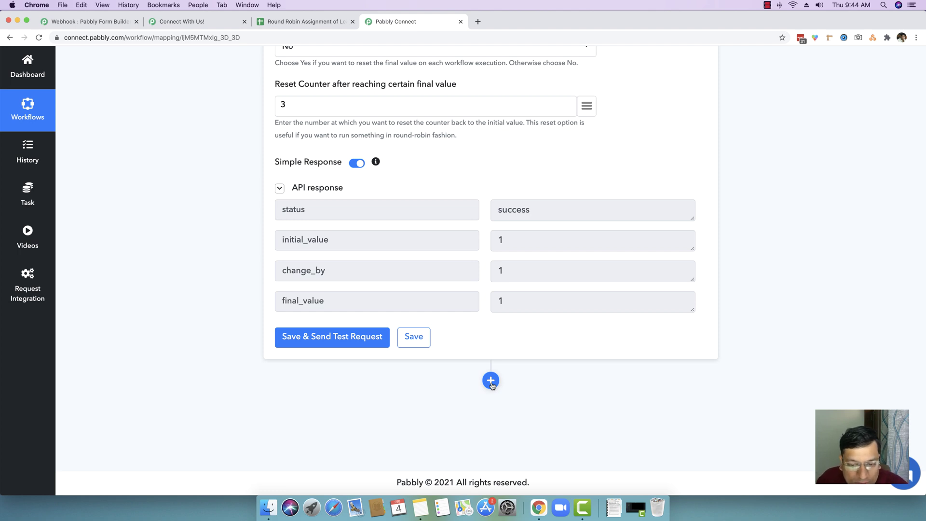
Add an empty action step below the Counter after viewing the agent tabs in the leads spreadsheet.
click(490, 381)
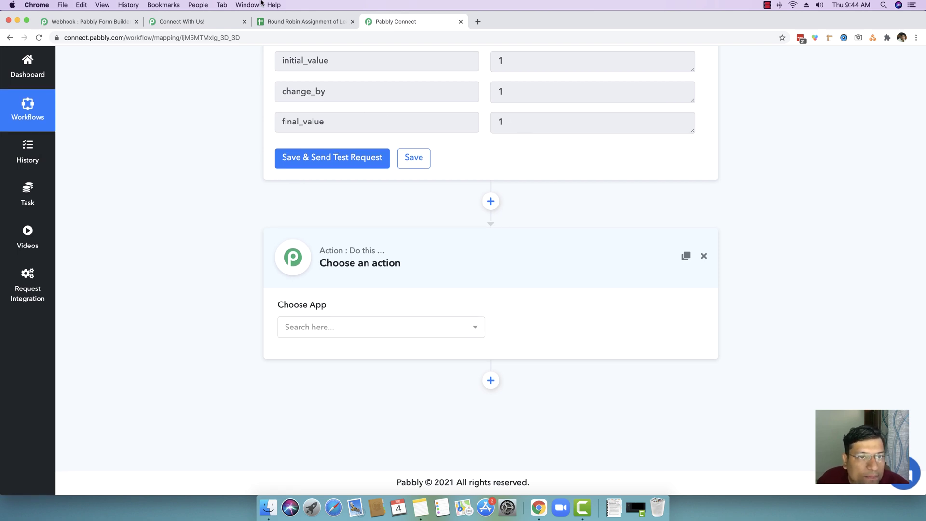
click(298, 23)
scroll(189, 264, down, 1)
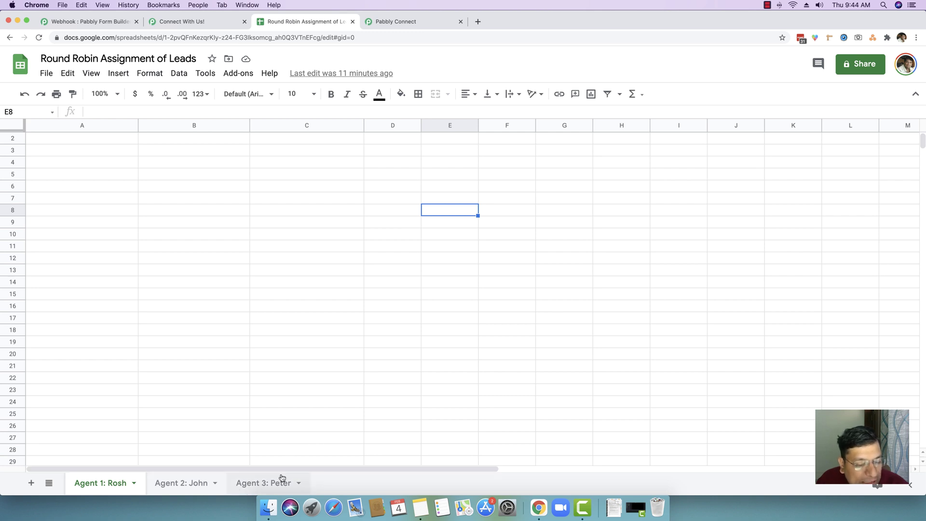
click(423, 23)
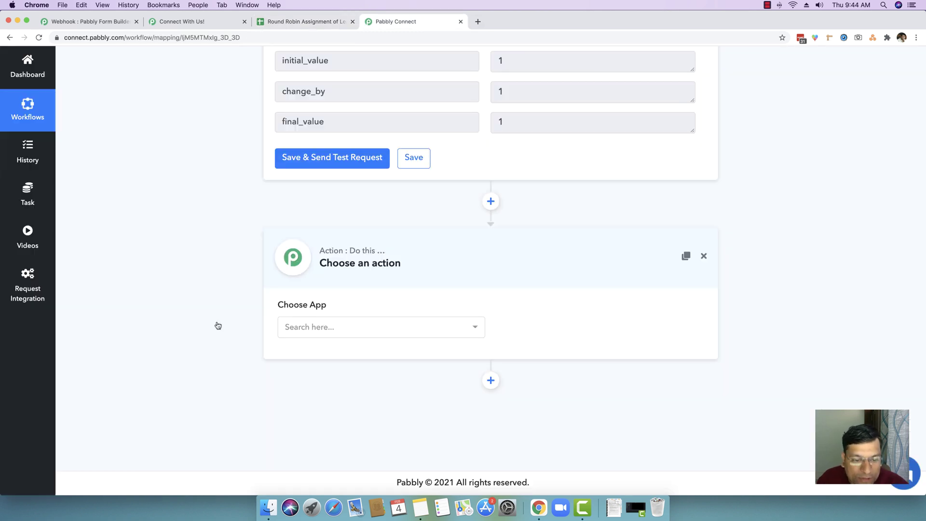
click(362, 326)
Search 'router' and make the new step a Router app with Route 1 and Route 2.
text(router)
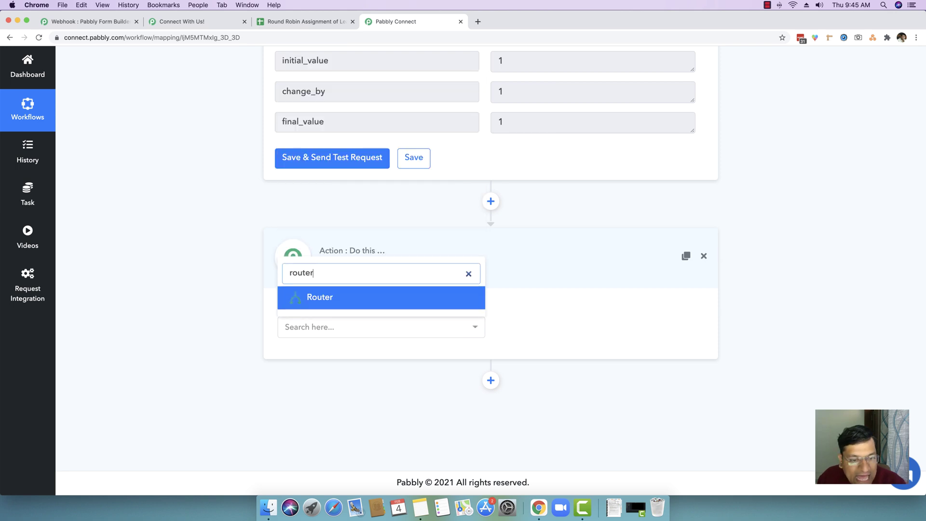
click(339, 301)
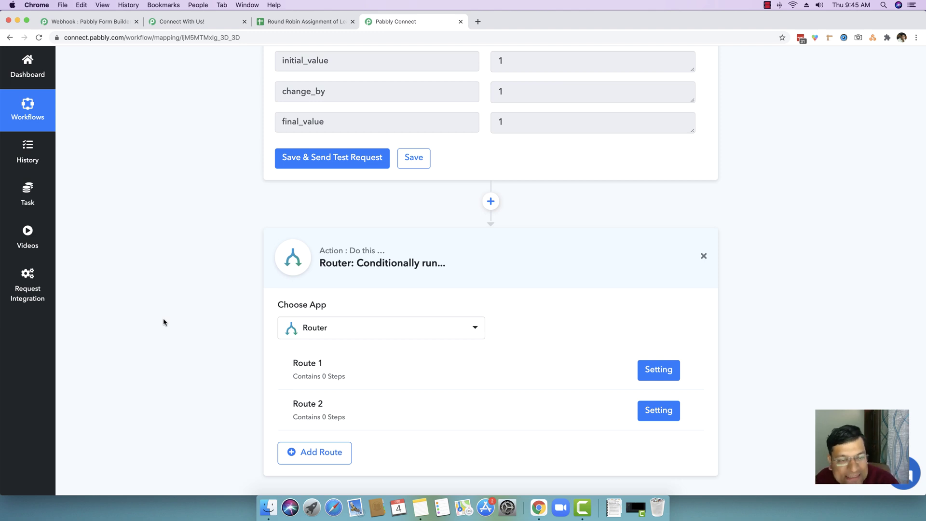
scroll(164, 323, down, 1)
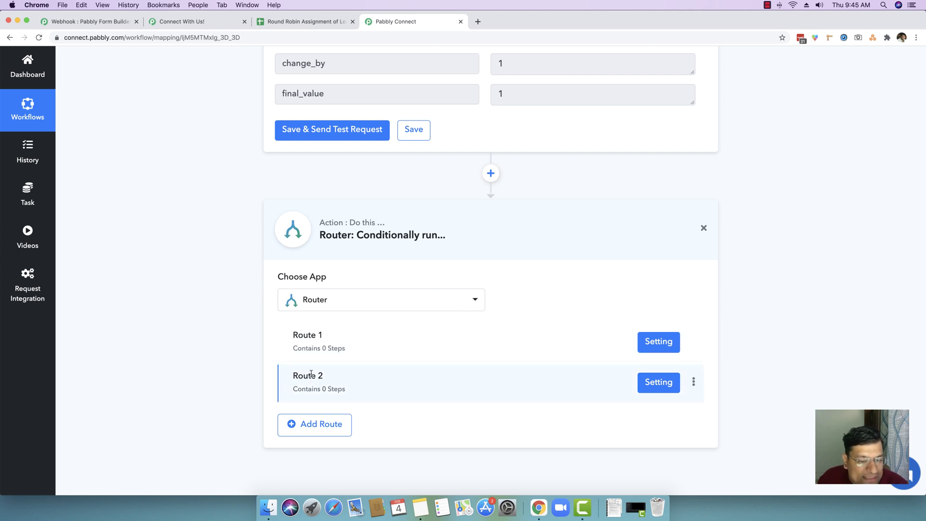
drag(292, 348, 342, 348)
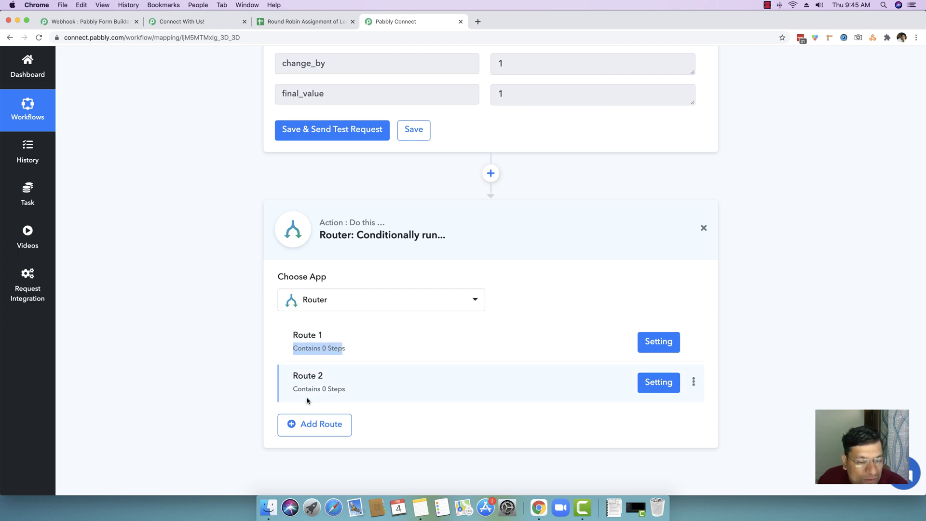
drag(307, 400, 337, 389)
click(330, 348)
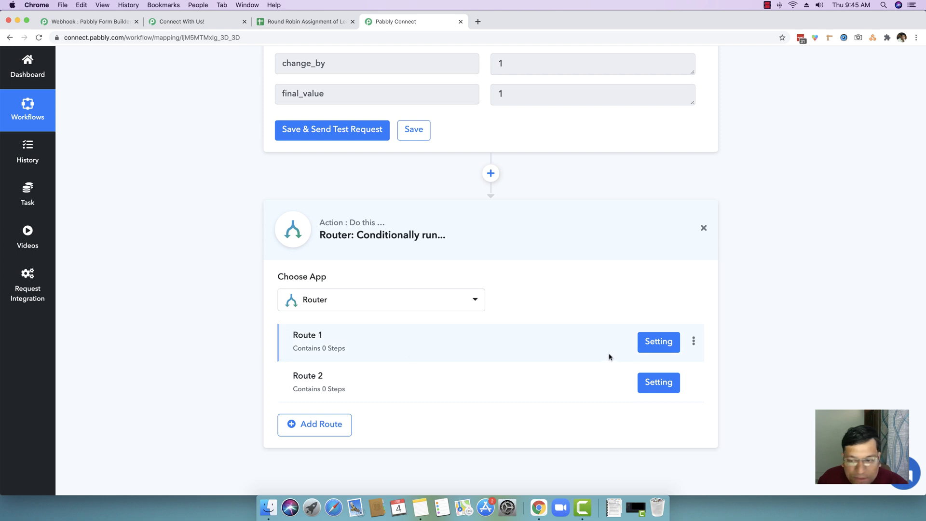
click(657, 346)
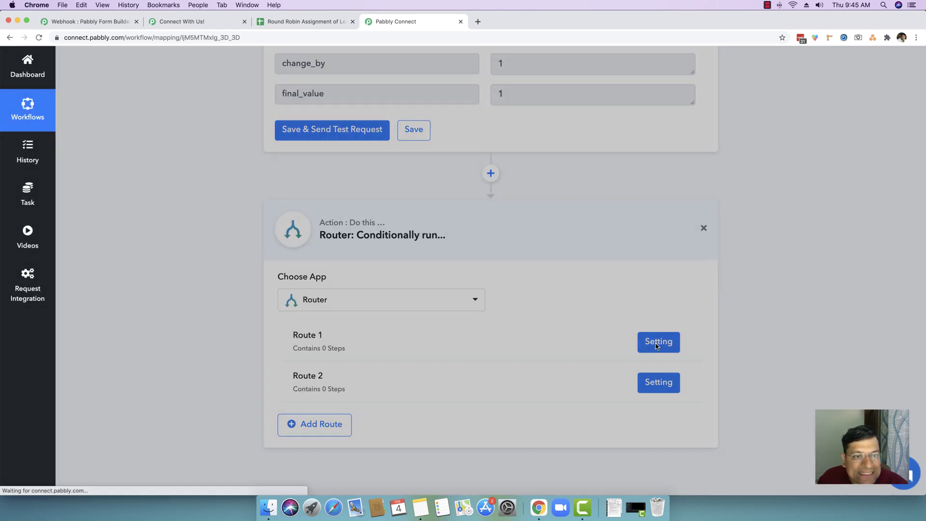
Filter Route 1 on final_value Equal To 1 and test that the condition is true.
click(472, 185)
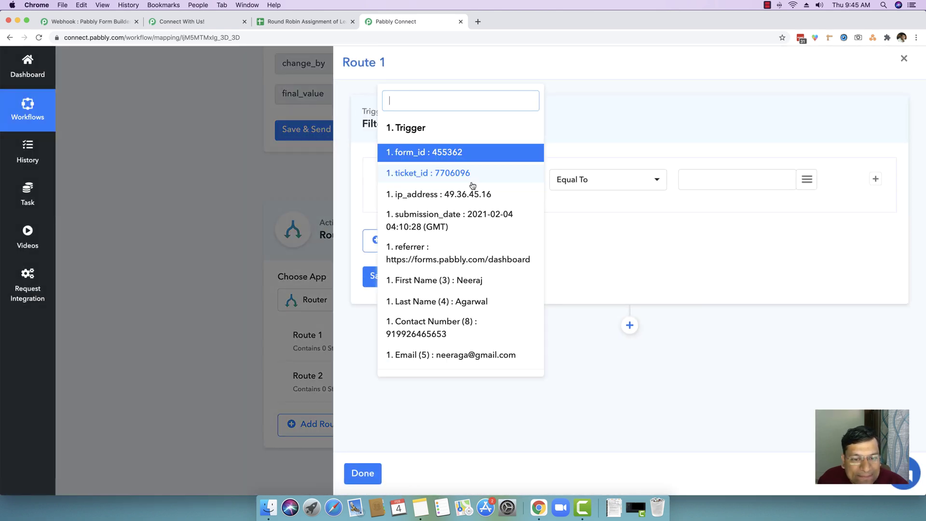
scroll(476, 249, down, 3)
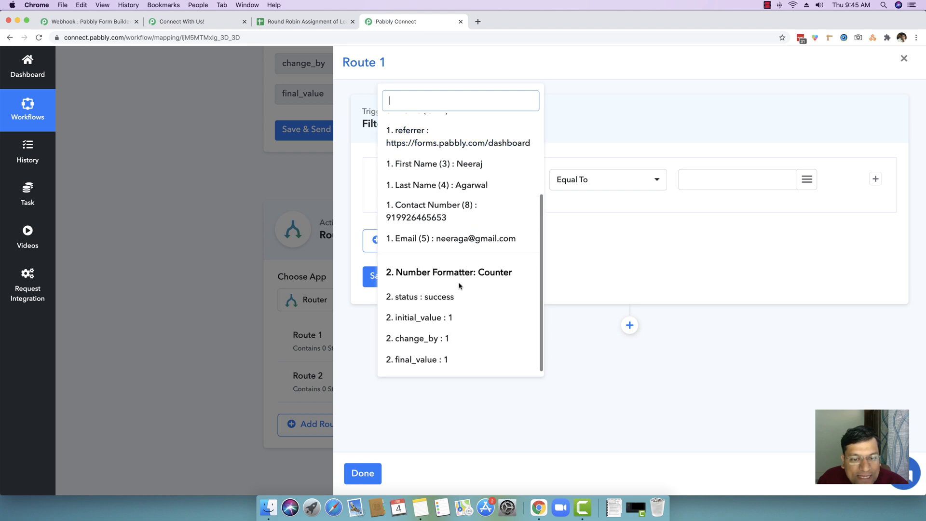
click(420, 364)
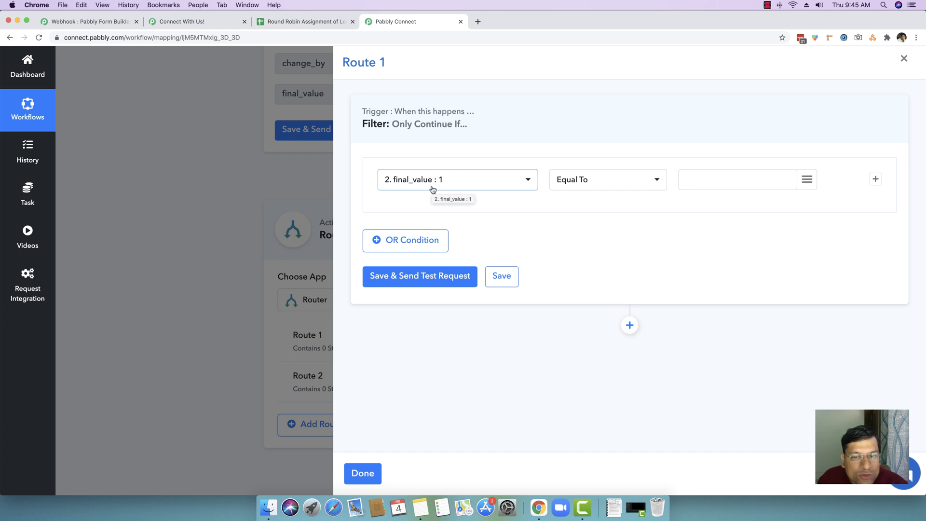
click(709, 183)
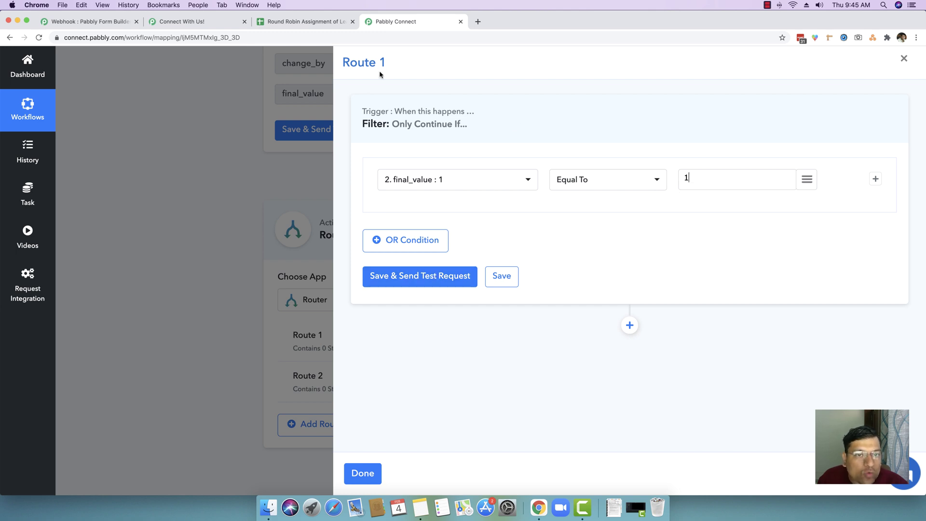
click(414, 281)
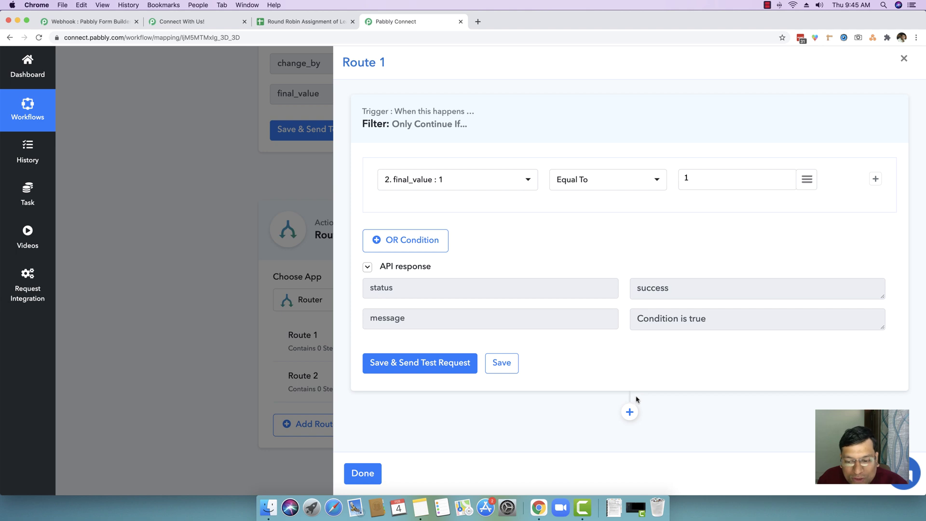
click(630, 411)
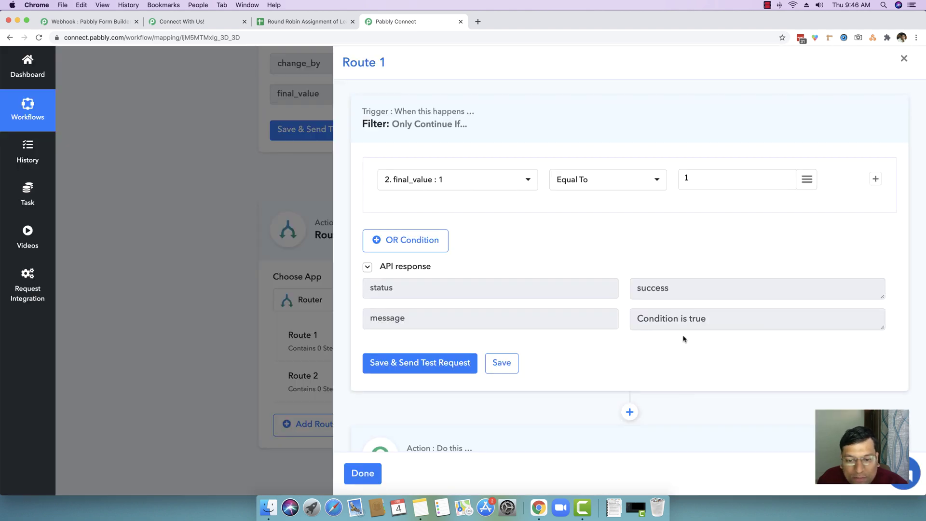
Make Route 1's new step a Google Sheets action with the Add New Row event.
click(542, 385)
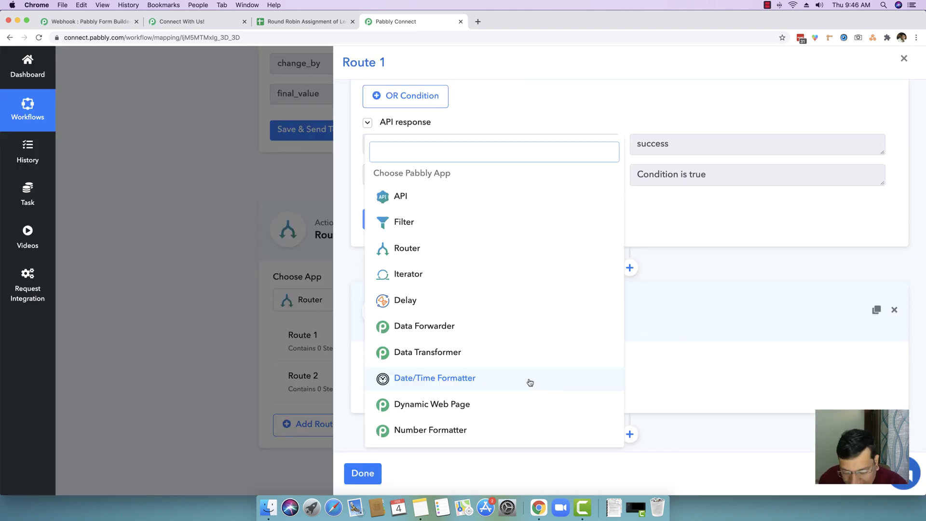
text(google shee)
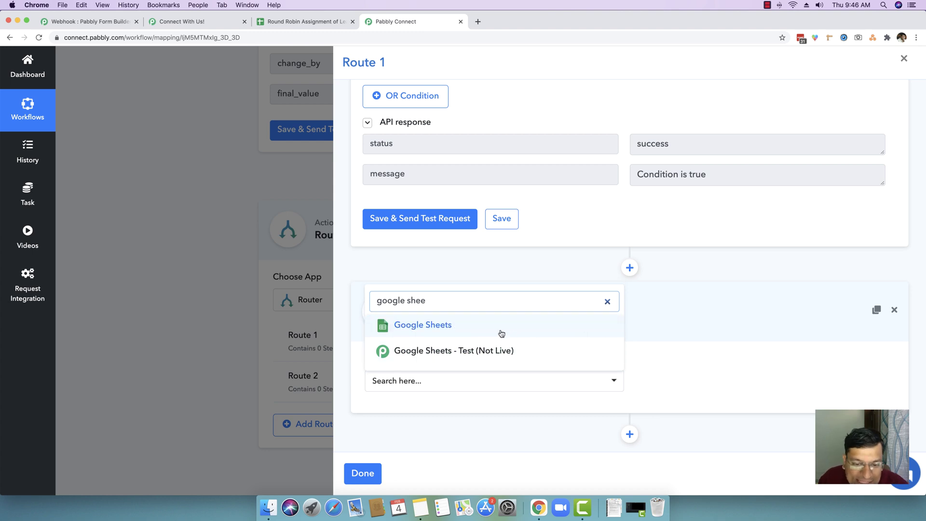
click(500, 331)
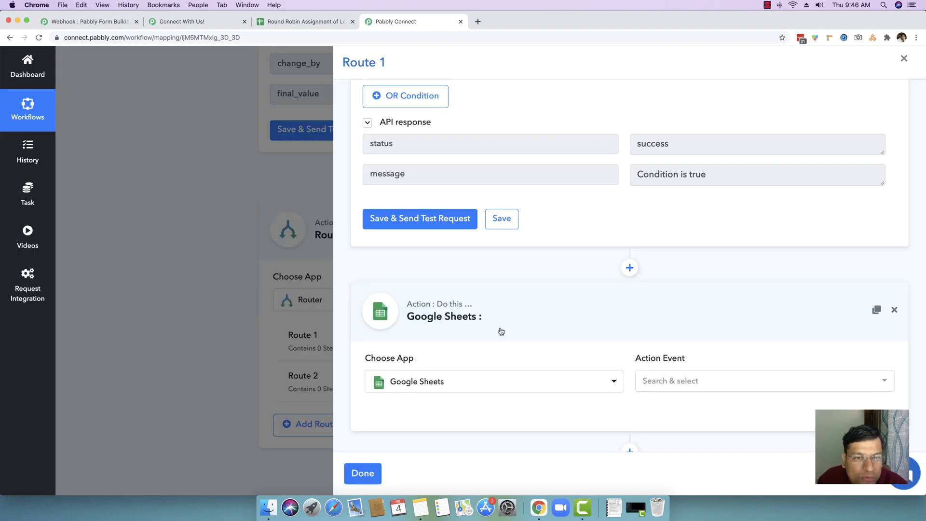
scroll(543, 303, up, 3)
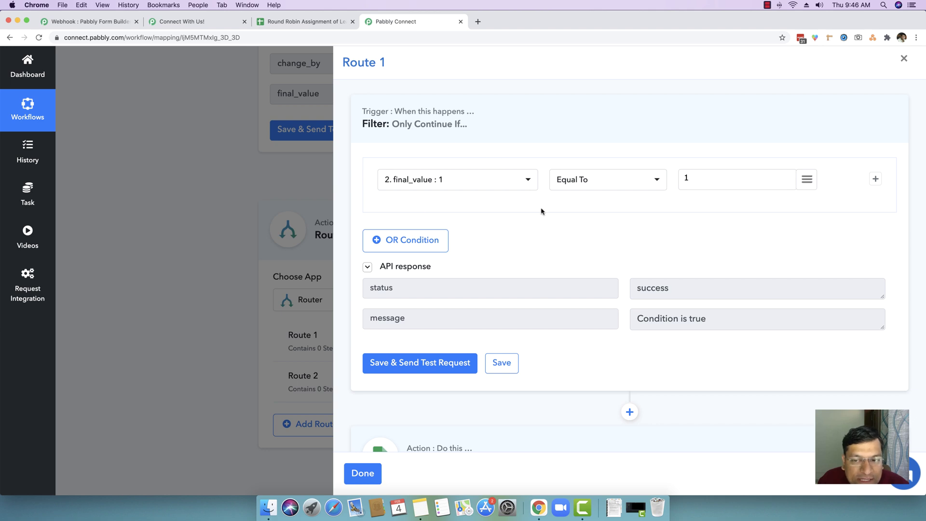
scroll(708, 206, down, 4)
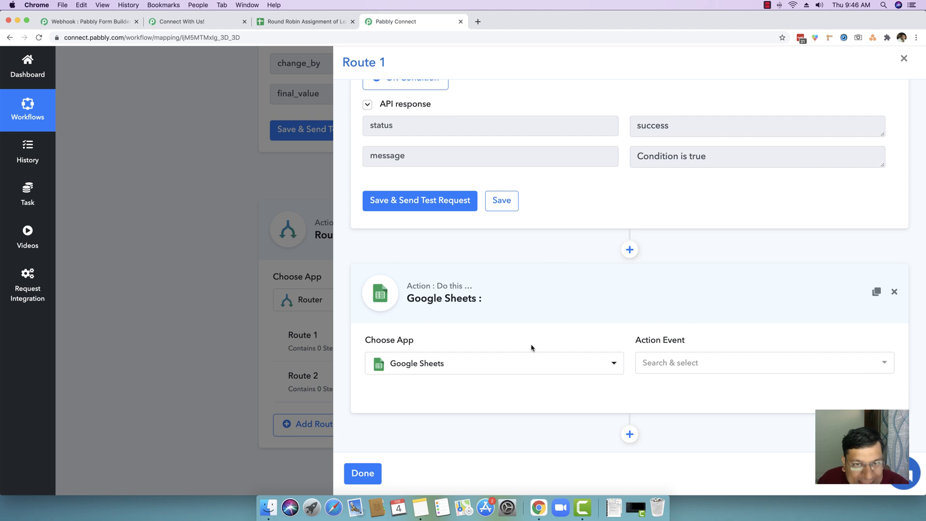
scroll(531, 347, up, 4)
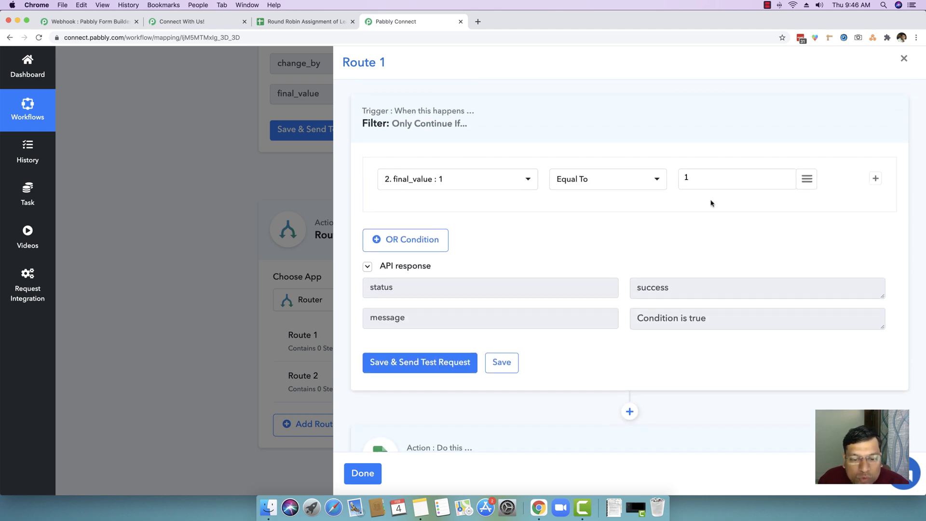
scroll(573, 306, down, 4)
scroll(573, 304, up, 4)
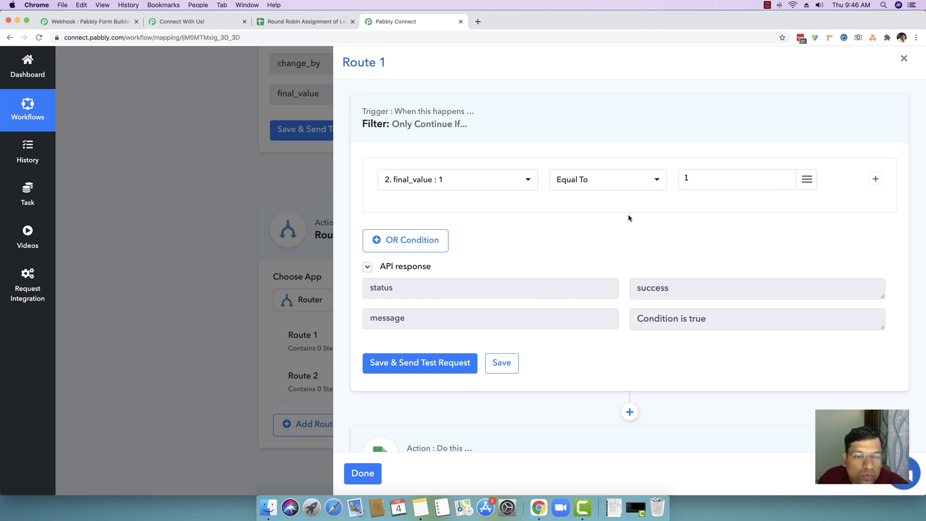
scroll(628, 218, down, 4)
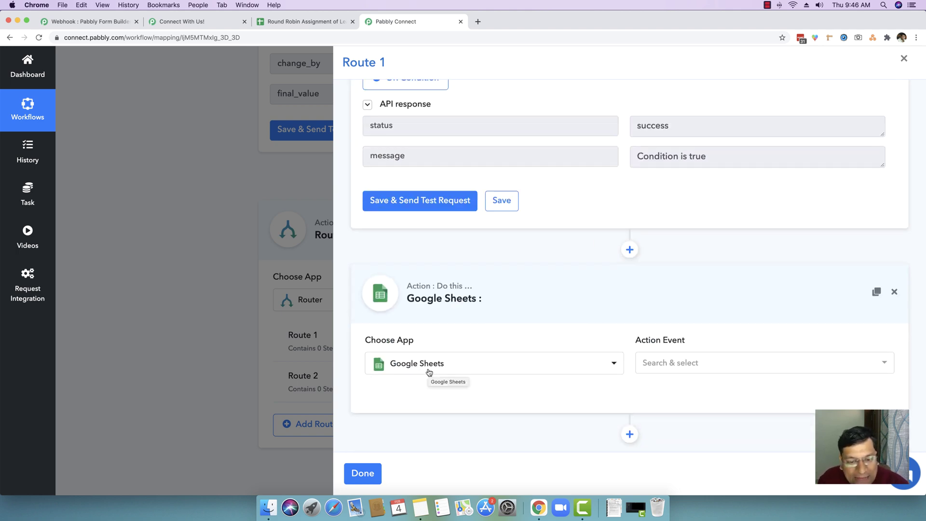
click(706, 367)
scroll(708, 368, down, 1)
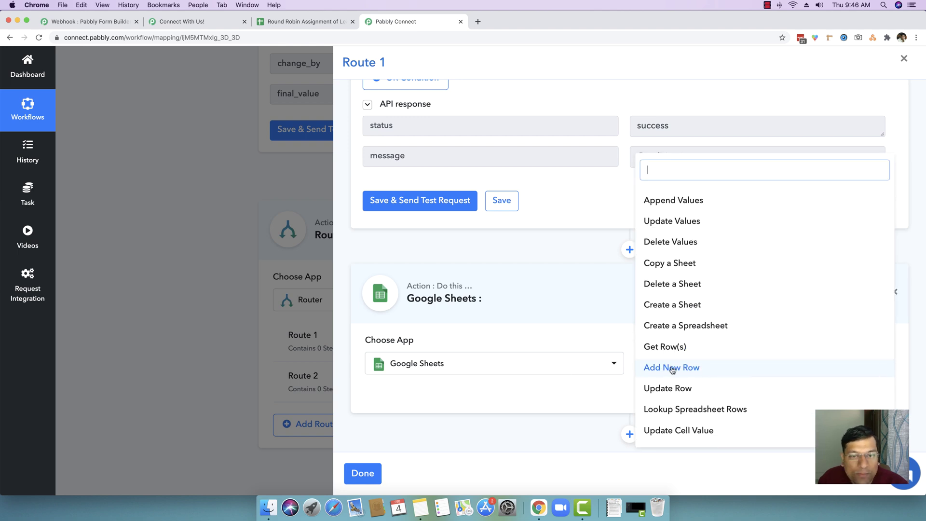
click(673, 368)
scroll(573, 313, down, 2)
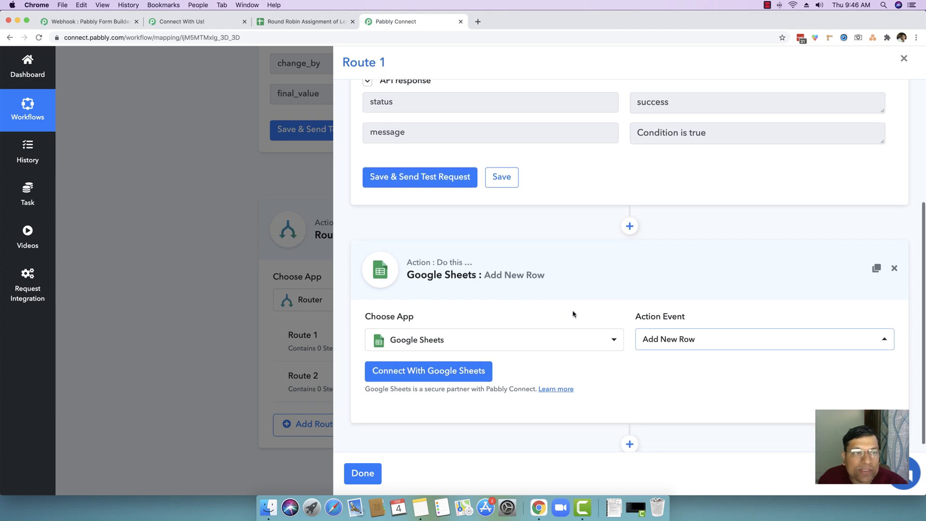
click(436, 364)
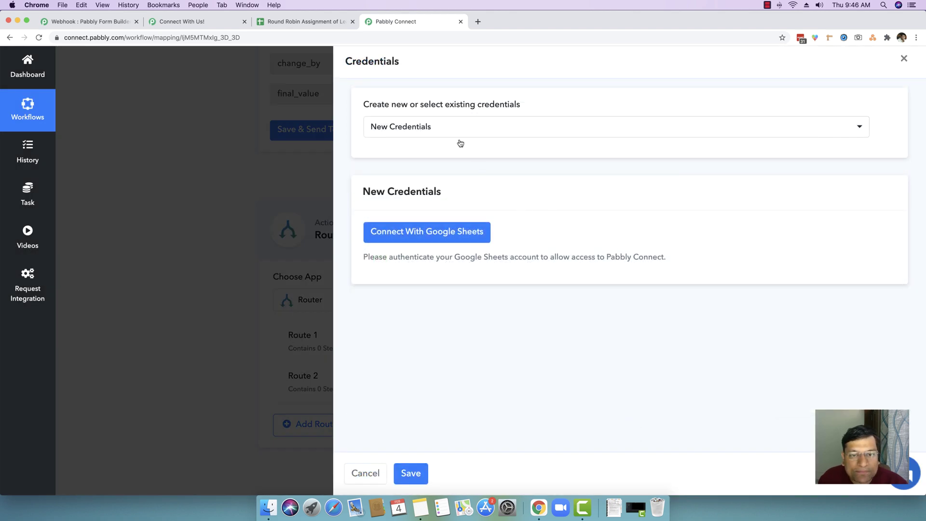
Sign in with the Google account, allow access, and dismiss the authorization success message.
click(418, 235)
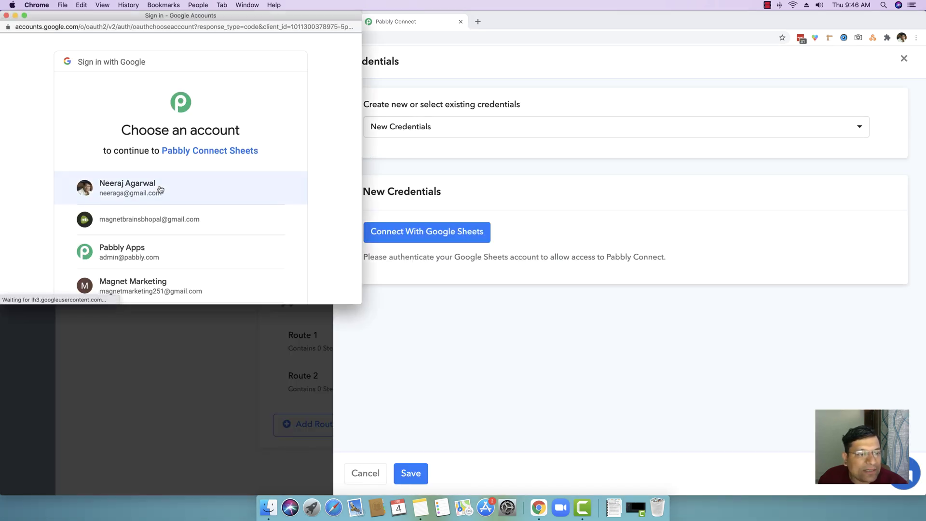
click(190, 186)
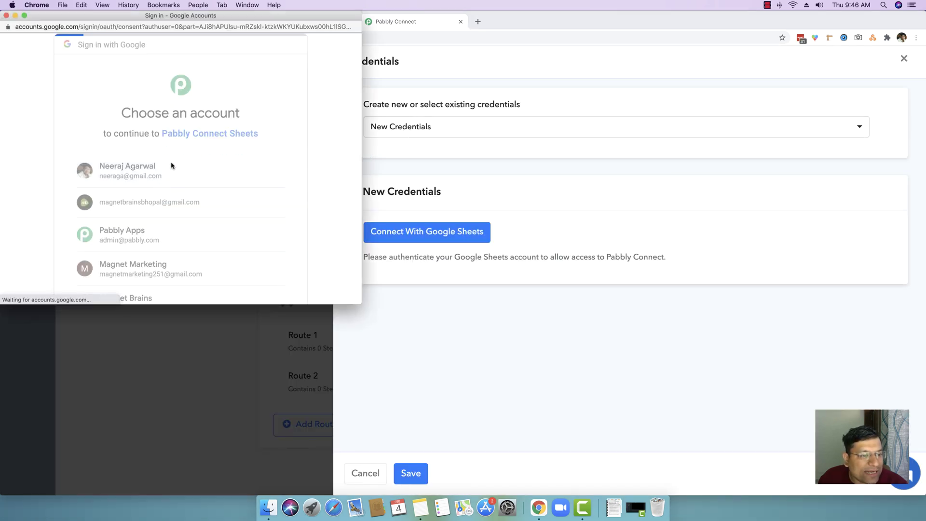
scroll(189, 179, down, 4)
click(267, 227)
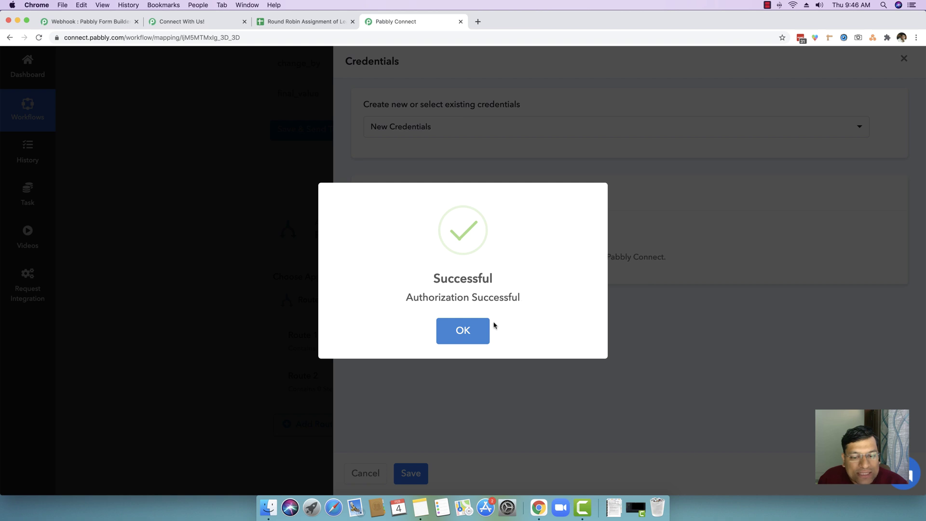
click(480, 333)
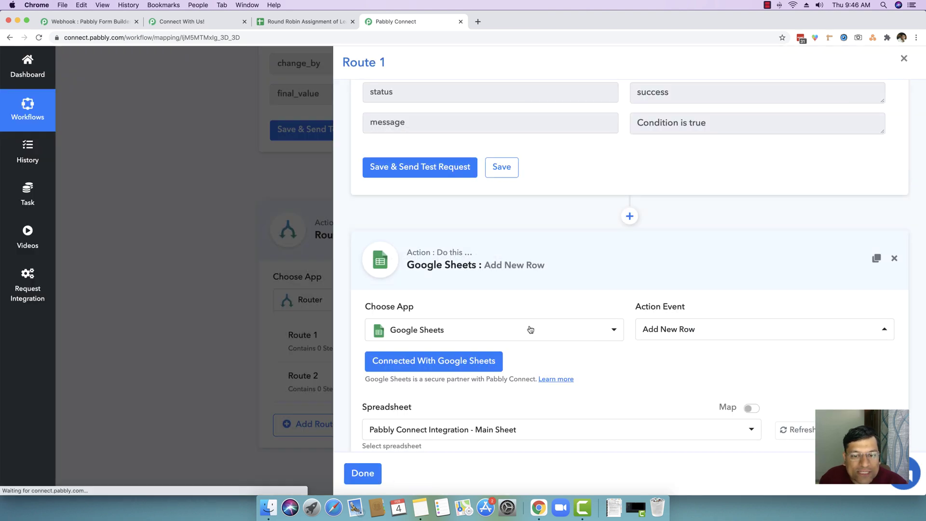
Pick the Round Robin Assignment of Leads spreadsheet for the add-row step.
scroll(530, 329, down, 5)
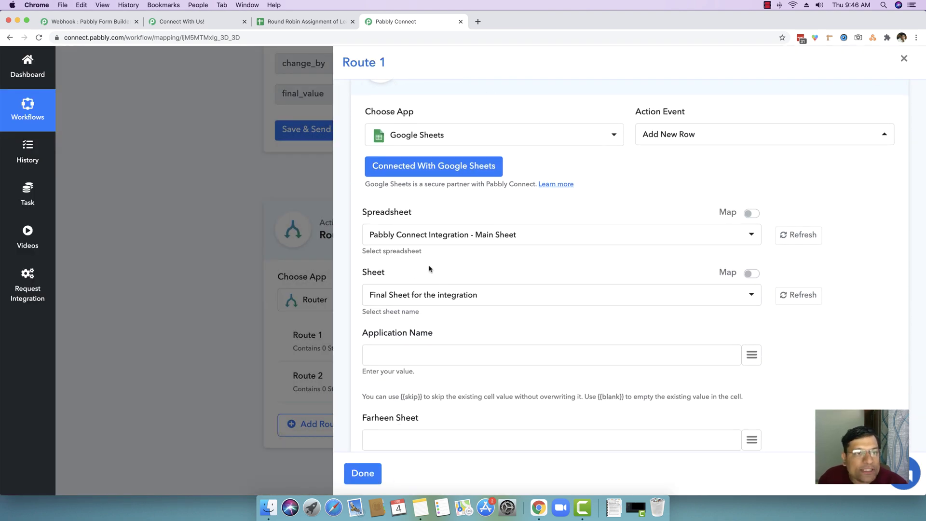
click(443, 239)
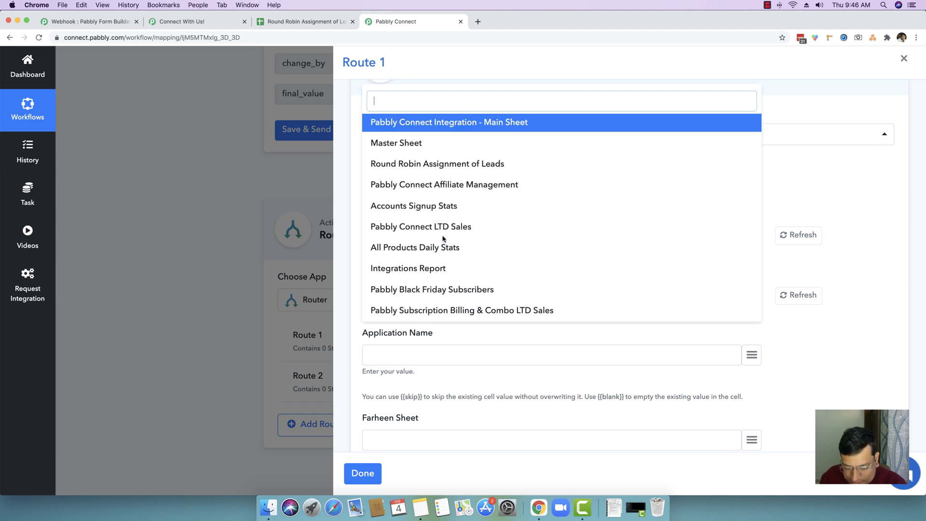
text(round)
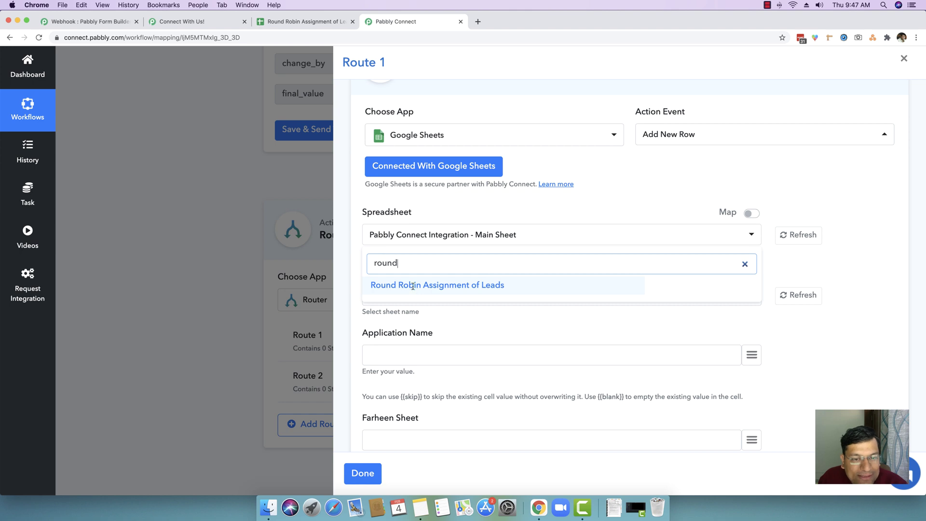
click(413, 286)
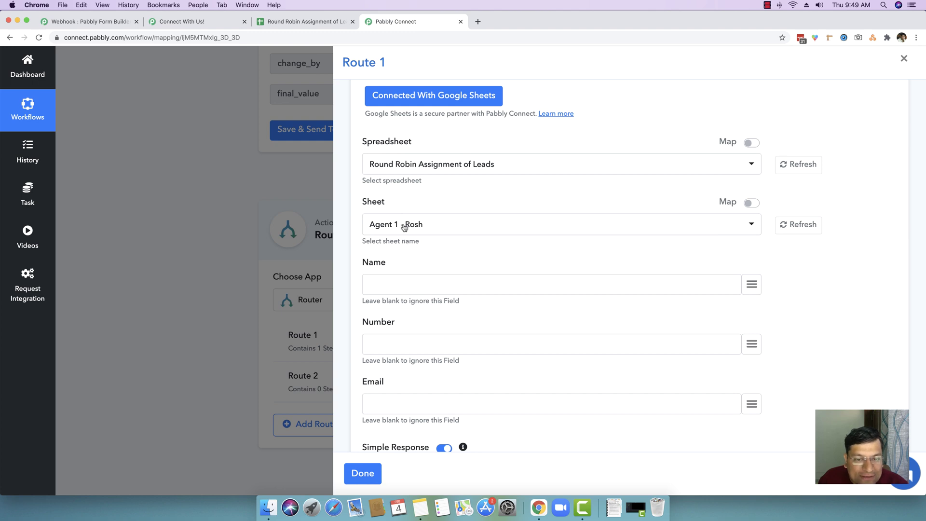
Map first and last name into Name, Contact Number into Number, and Email into Email.
click(751, 284)
scroll(688, 430, down, 2)
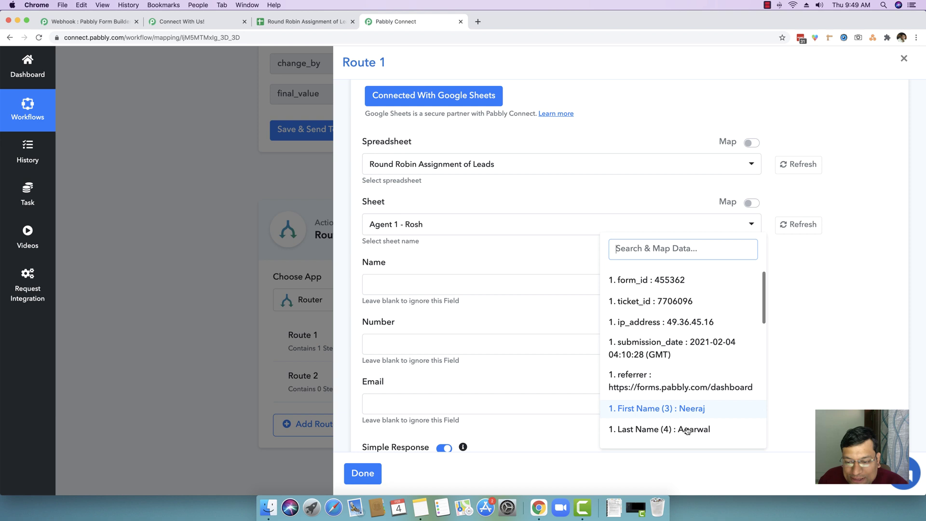
click(686, 401)
click(750, 288)
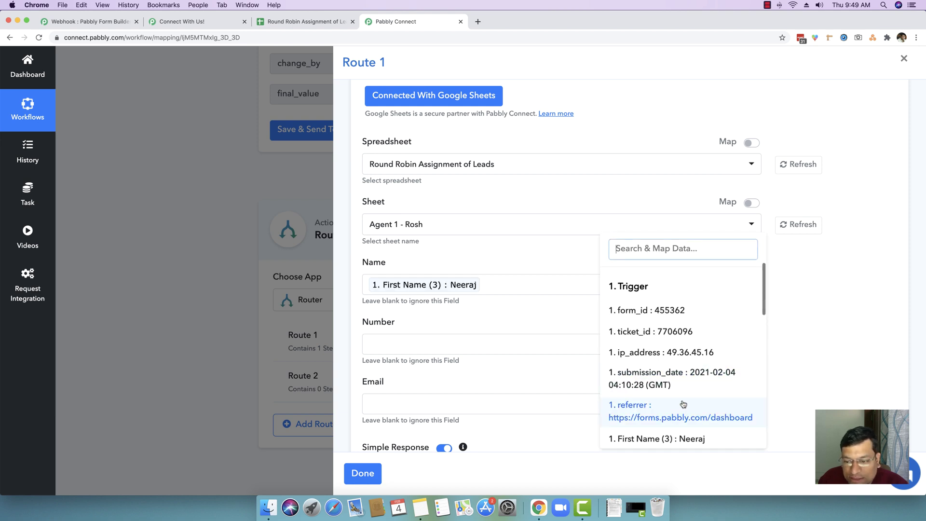
scroll(682, 414, down, 2)
click(688, 420)
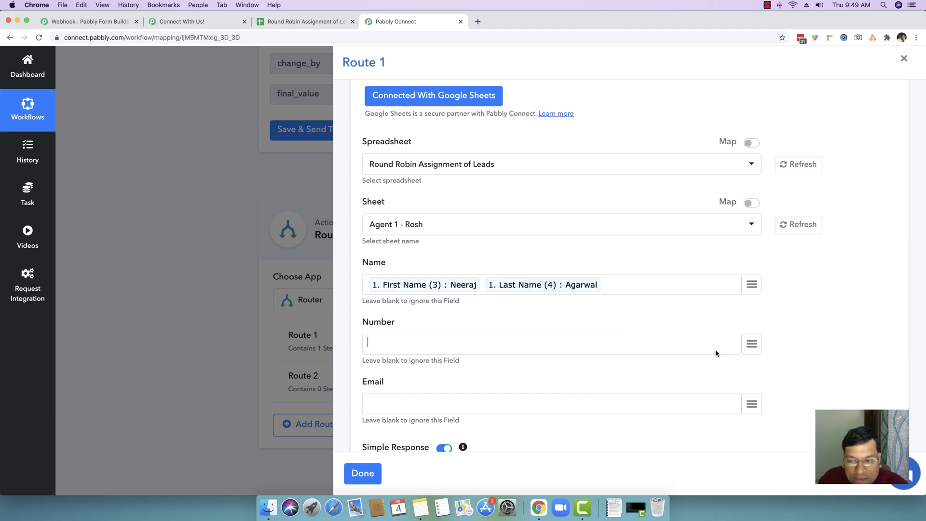
click(751, 343)
scroll(665, 376, down, 2)
click(658, 386)
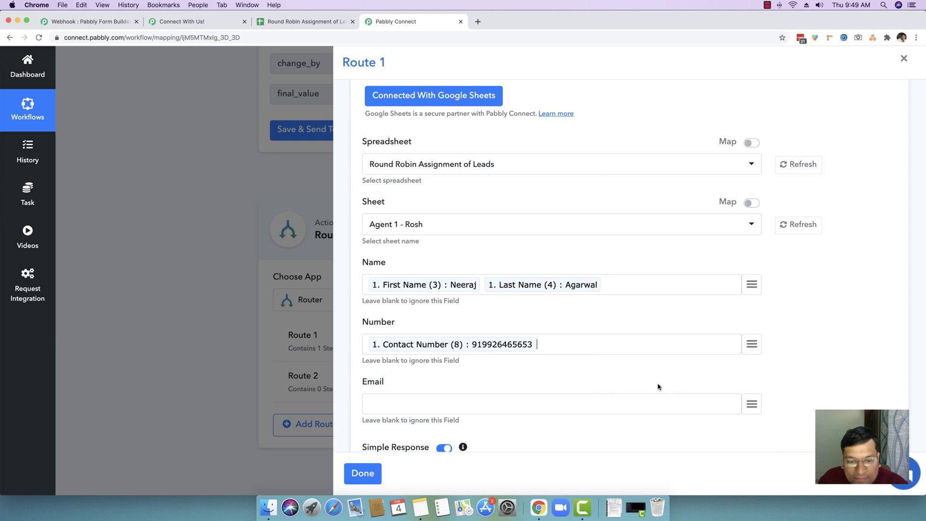
click(751, 404)
scroll(685, 381, down, 1)
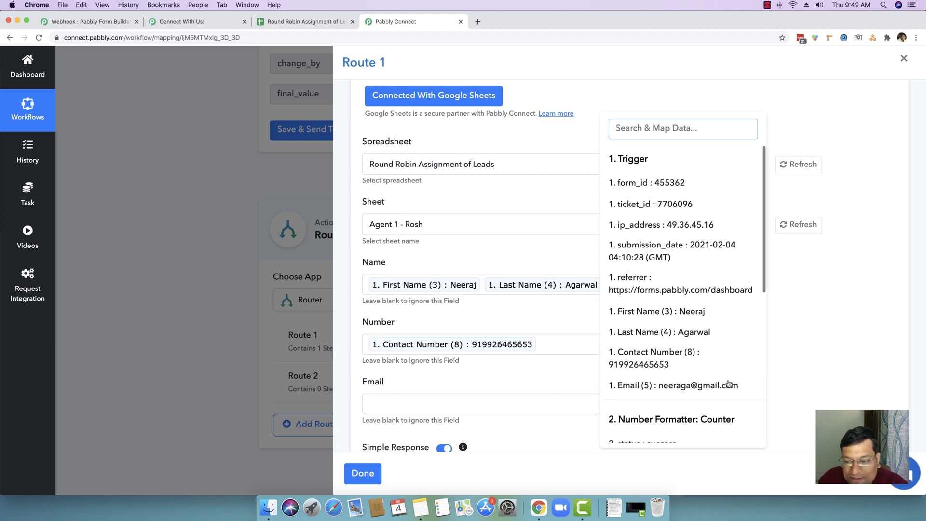
click(626, 378)
Save the step and send a test row to the agent sheet.
scroll(616, 376, down, 5)
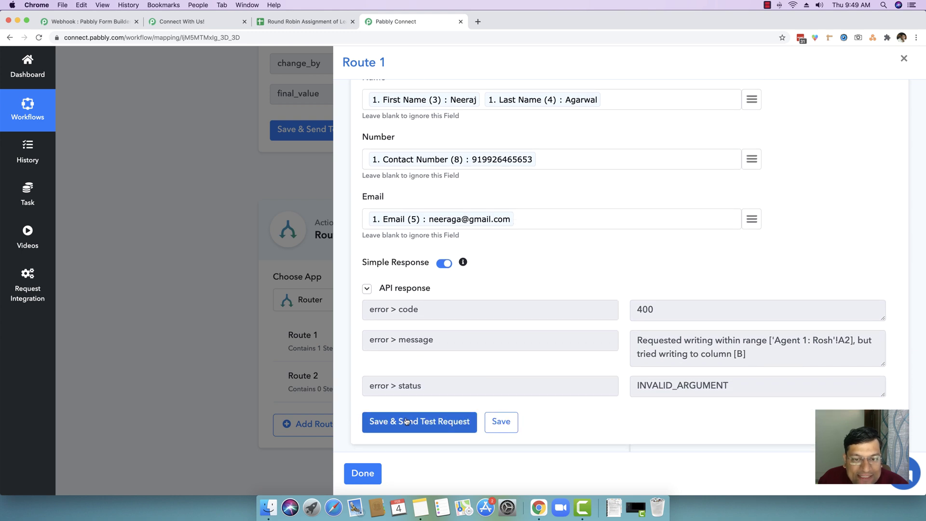
click(415, 421)
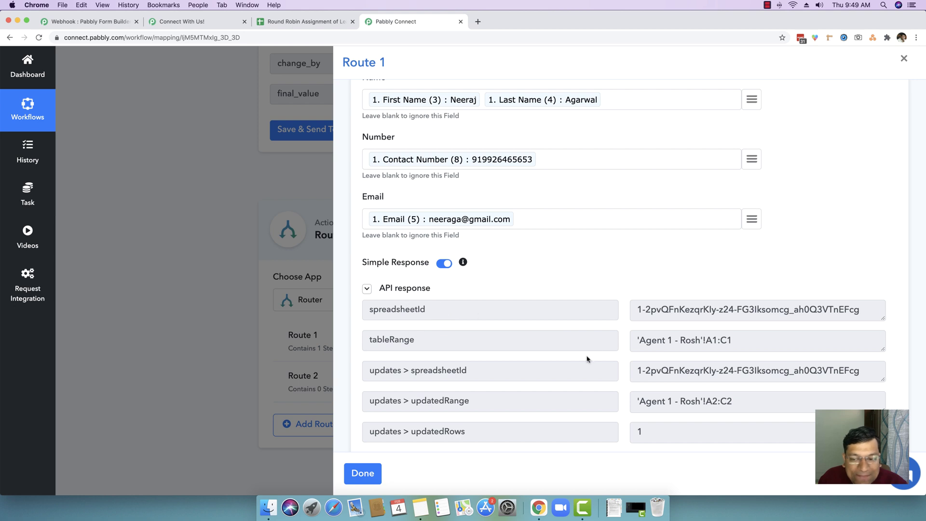
click(396, 289)
click(289, 21)
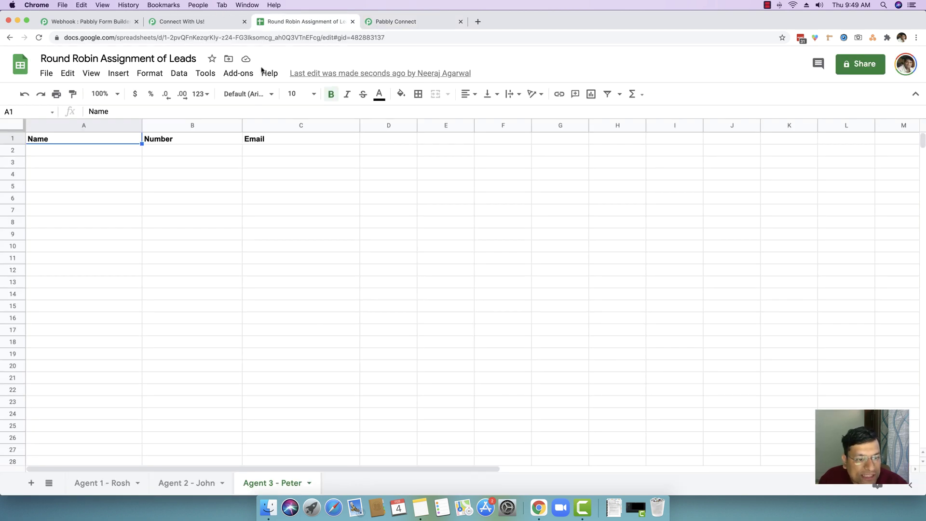
Open the first agent's sheet, widen column B and left-align the number in B2.
click(241, 202)
click(123, 483)
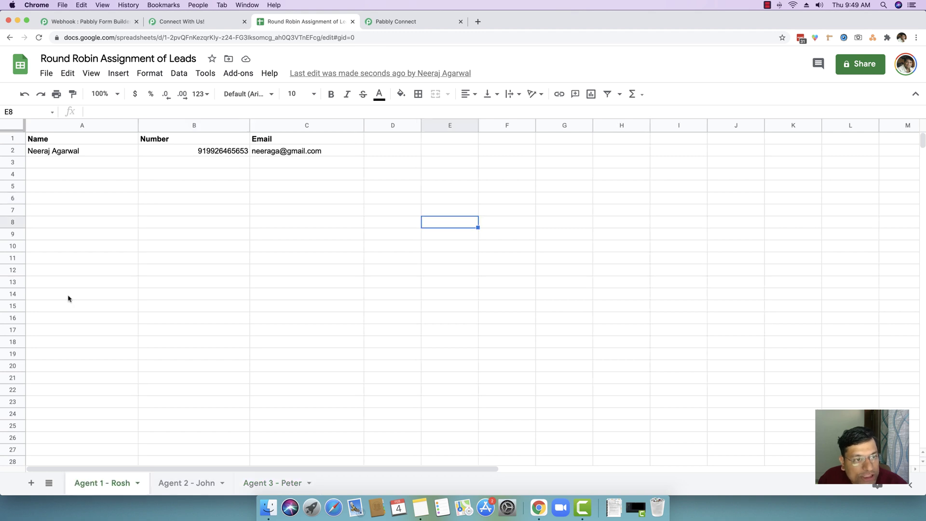
click(126, 198)
drag(250, 125, 256, 125)
click(207, 153)
click(460, 95)
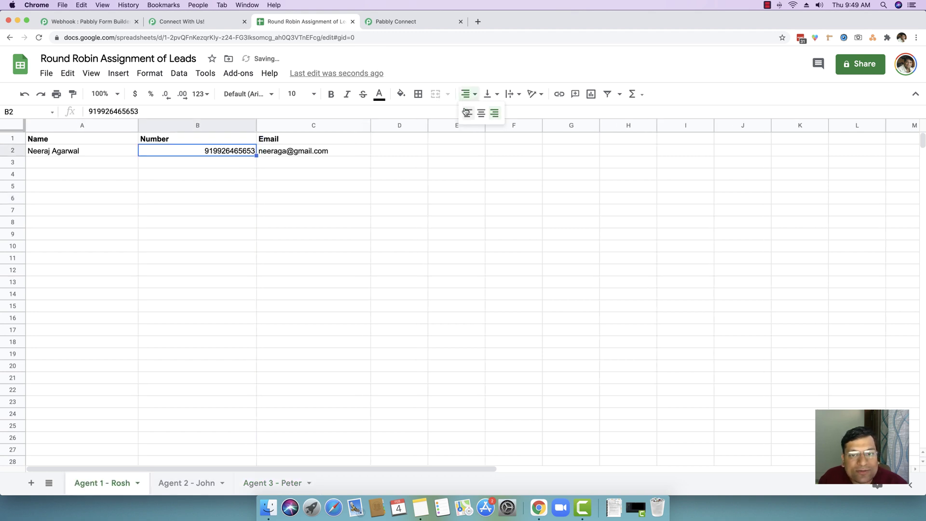
click(466, 110)
click(298, 211)
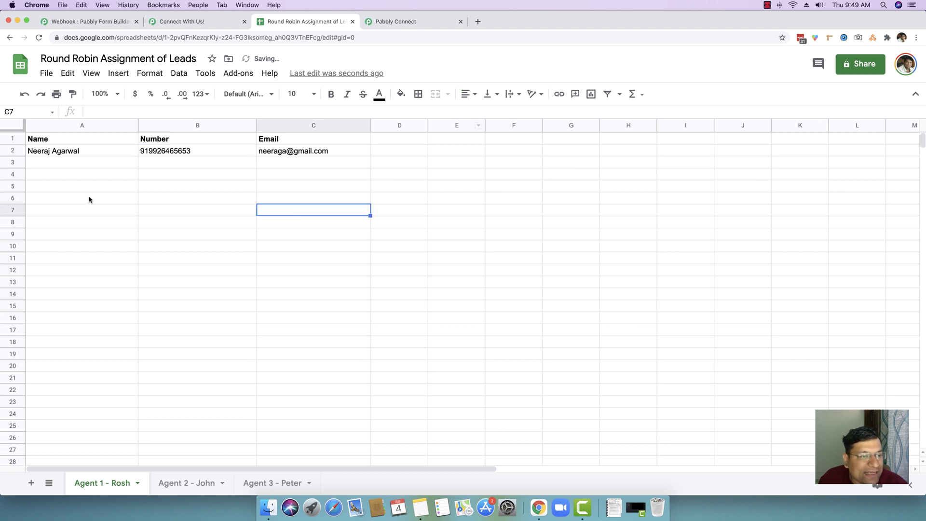
Check the test lead's name, number and email in cells A2, B2 and C2.
click(53, 155)
click(193, 153)
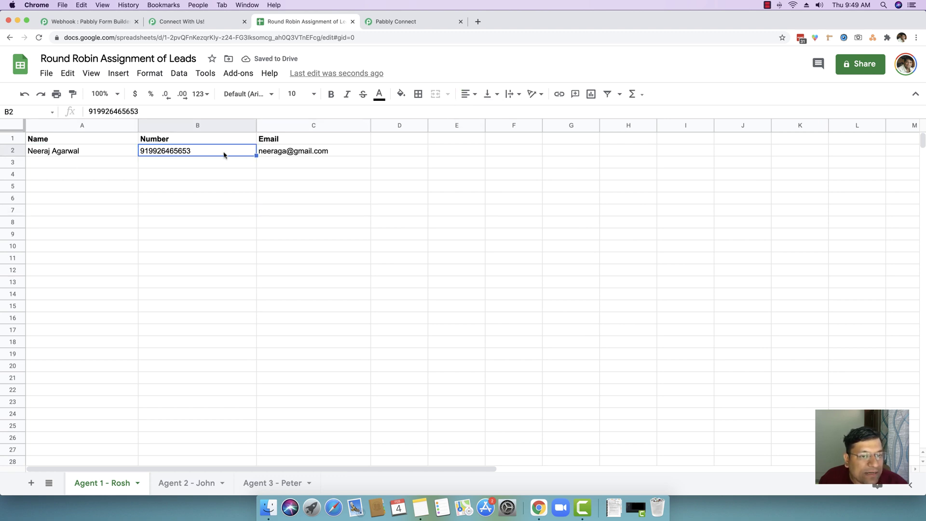
click(286, 154)
click(314, 208)
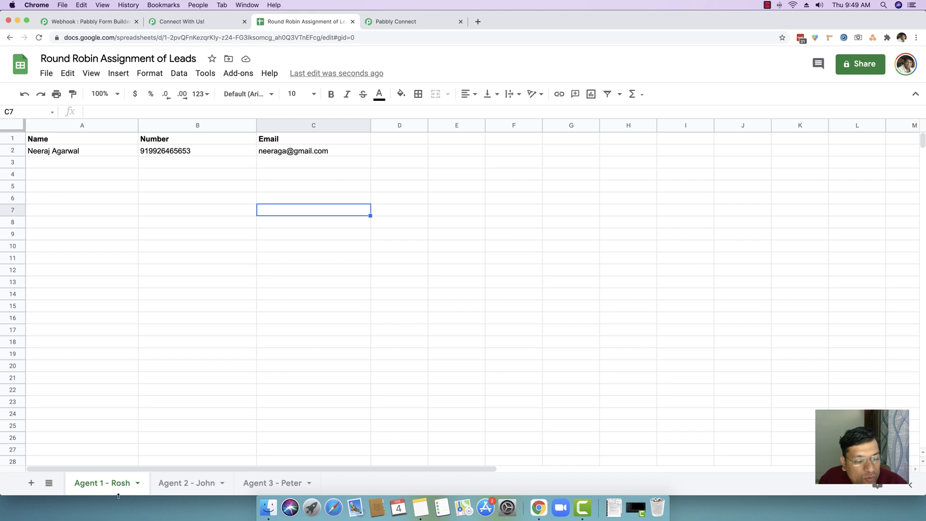
Save the Route 1 Google Sheets step and close its settings.
click(410, 24)
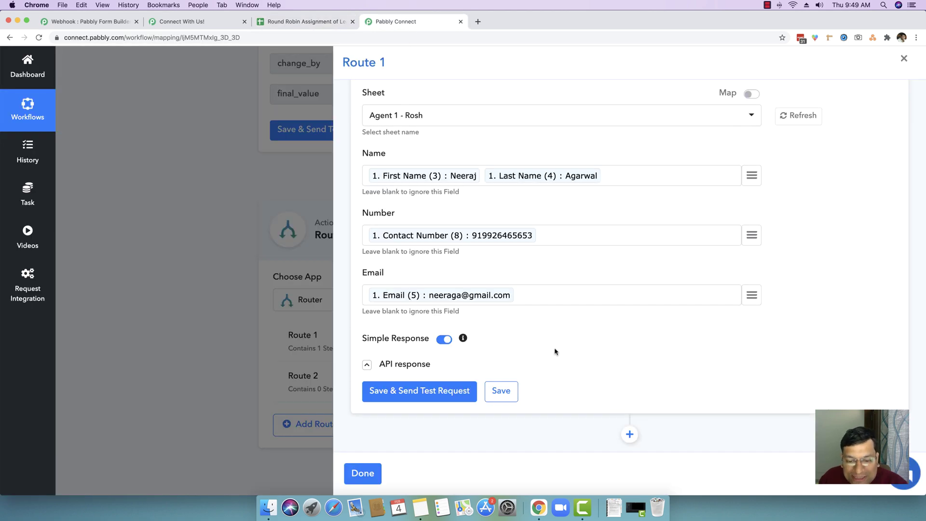
click(512, 390)
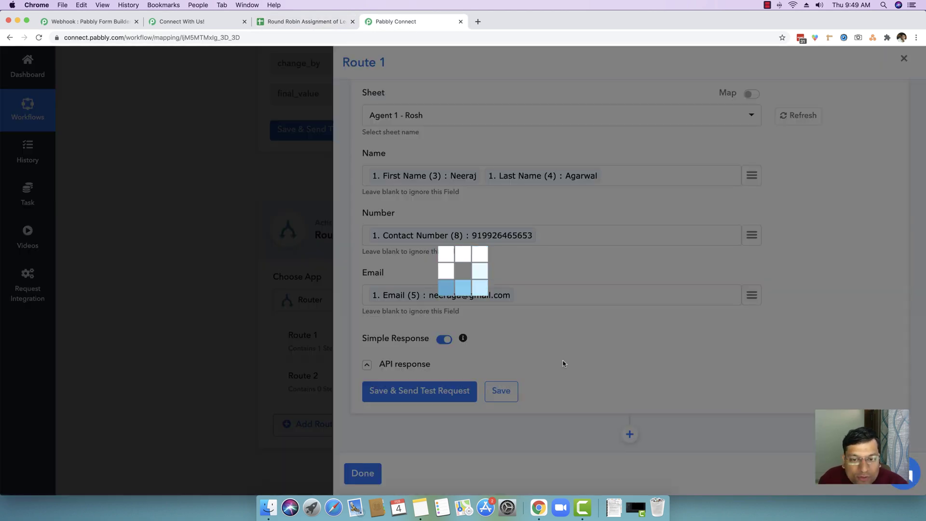
click(470, 333)
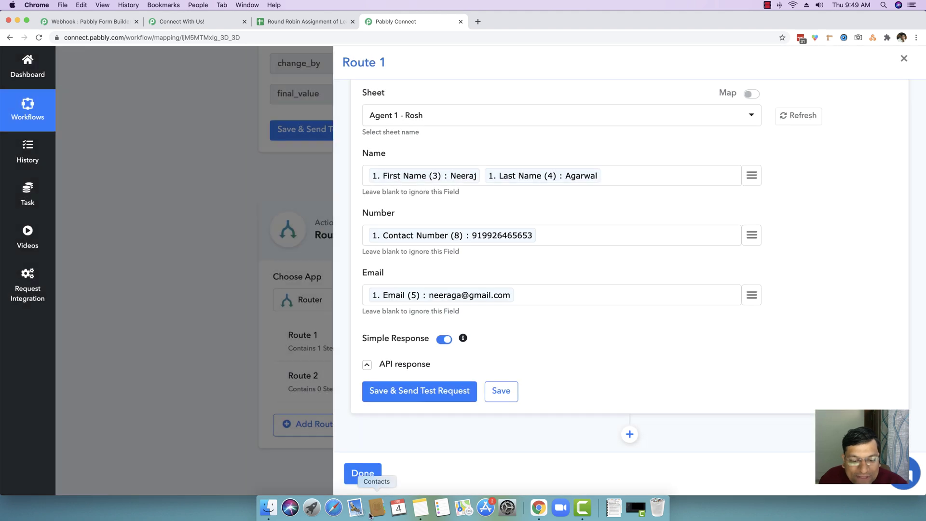
click(363, 473)
Rename Route 1 to 'Agent 1 Assigment' and copy the new name.
mouse_move(310, 347)
scroll(310, 348, down, 1)
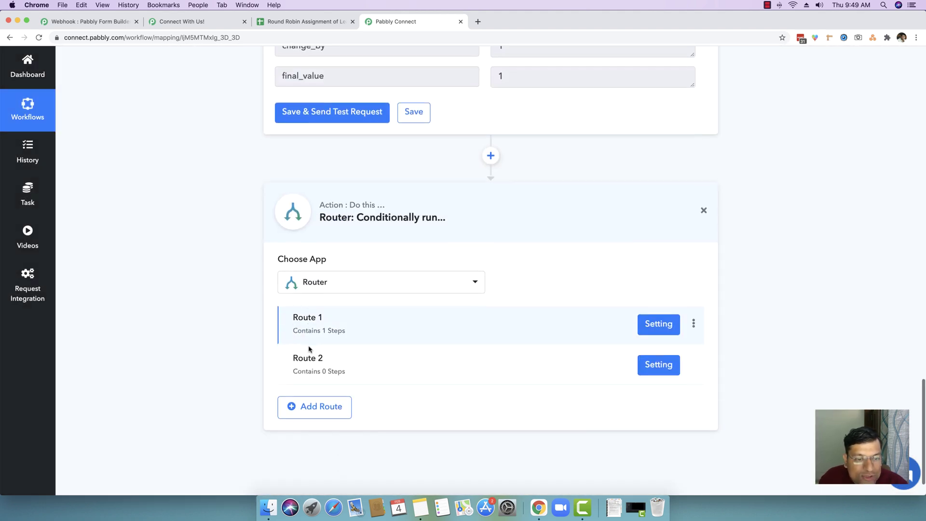
click(694, 324)
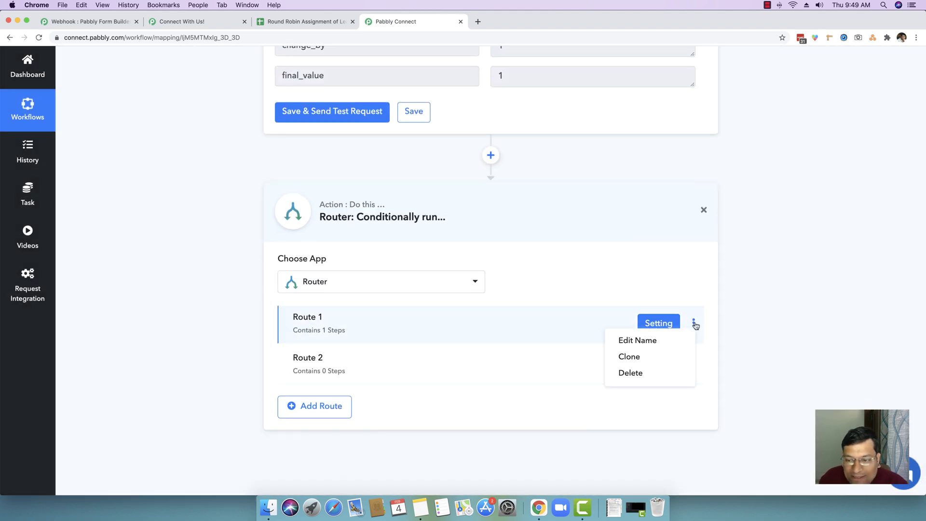
click(653, 340)
drag(374, 286, 257, 282)
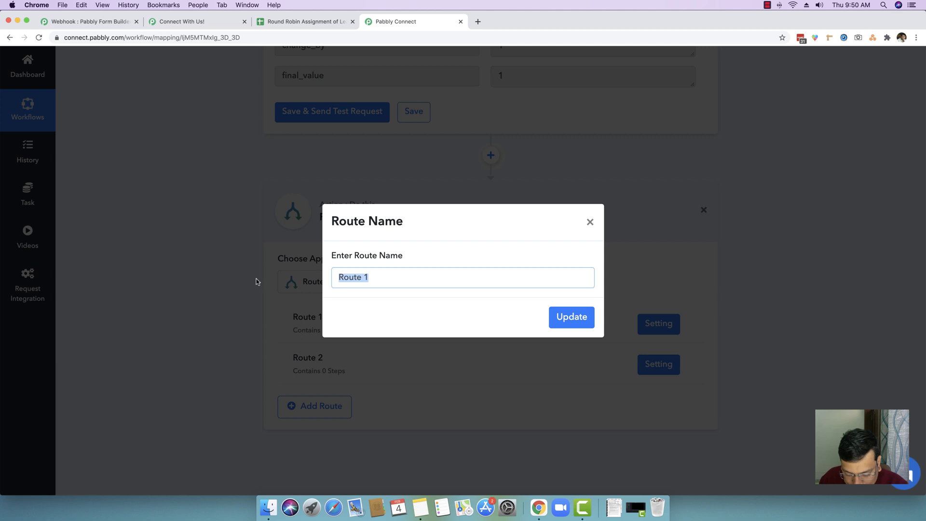
text(Final)
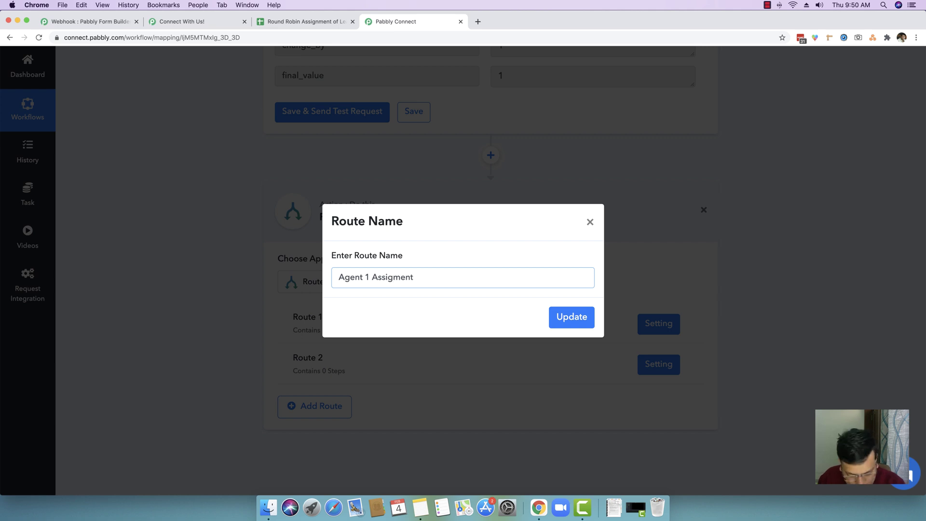
drag(415, 278, 324, 279)
key(super+c)
click(565, 311)
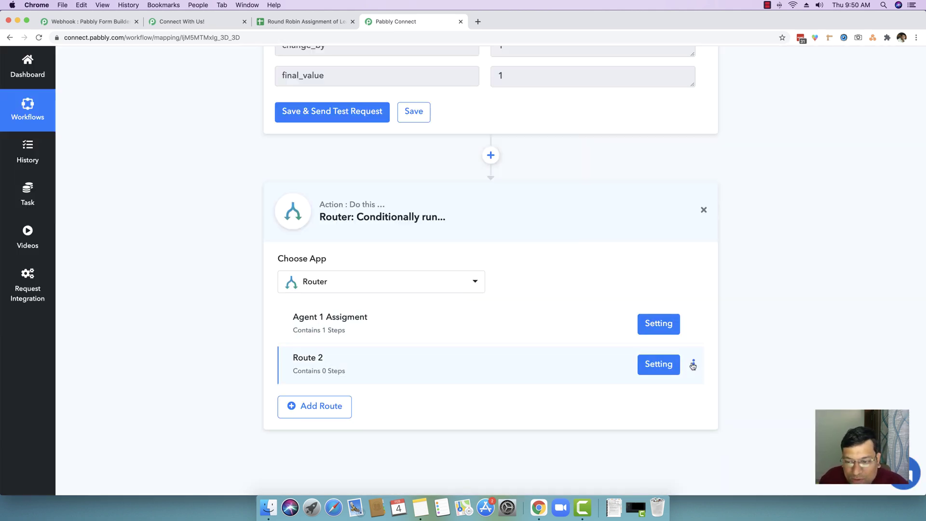
Paste the copied name into Route 2 and save it as 'Agent 2 Assigment'.
click(693, 365)
click(638, 383)
triple_click(390, 274)
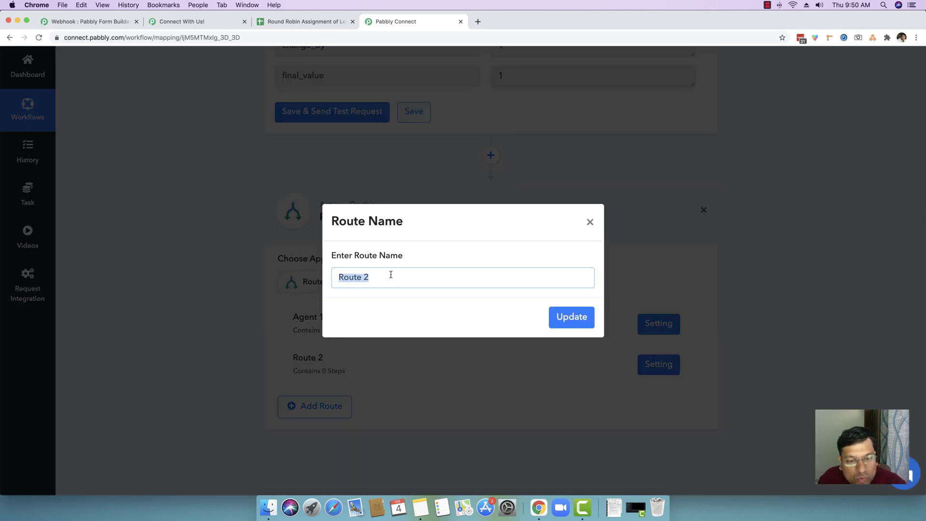
key(super+v)
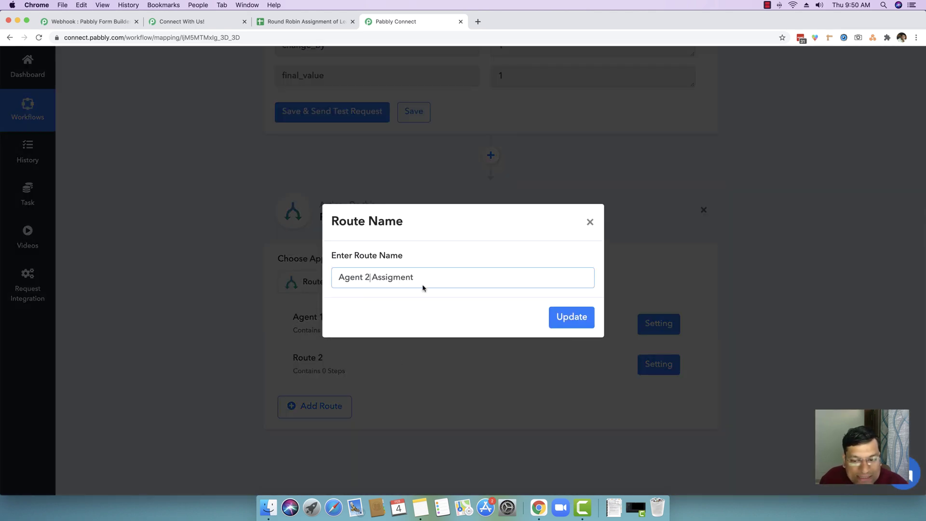
click(565, 315)
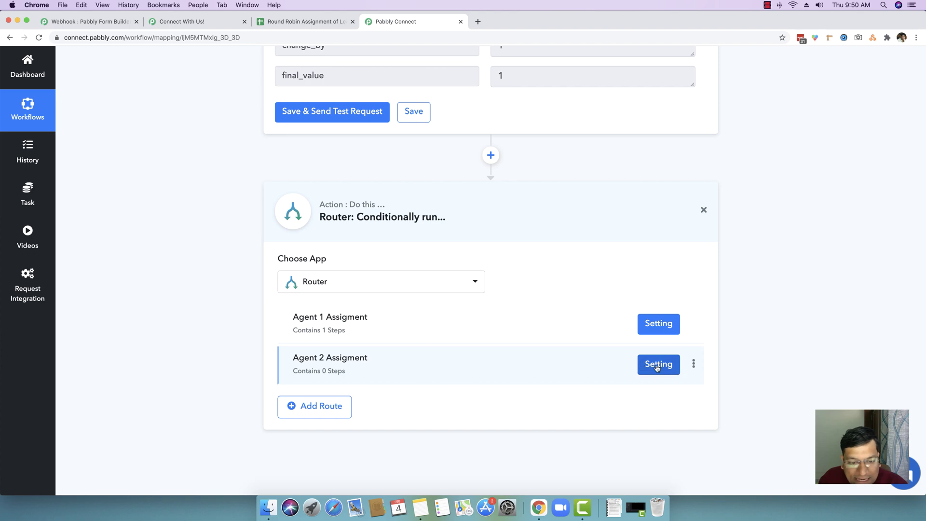
Filter the Agent 2 route on final_value Equal To 2, test it, and add a step after it.
click(657, 366)
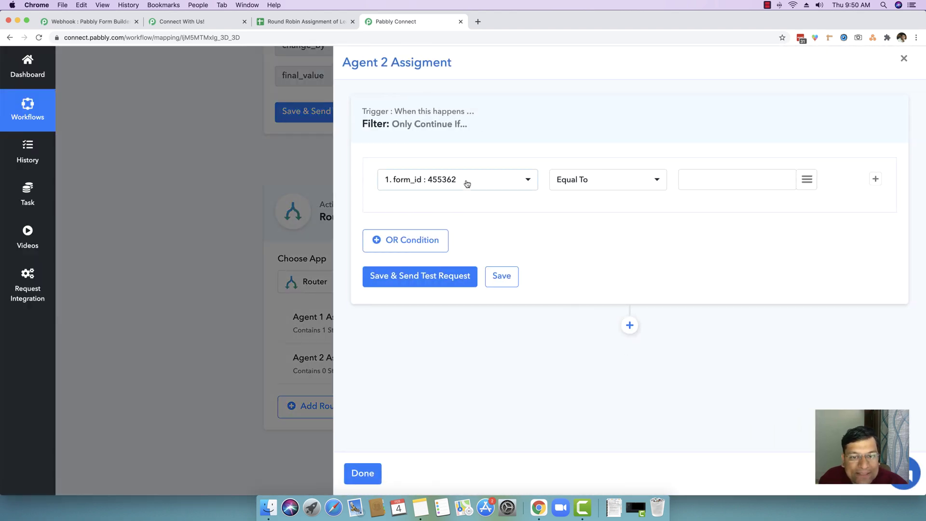
click(466, 183)
scroll(468, 203, down, 3)
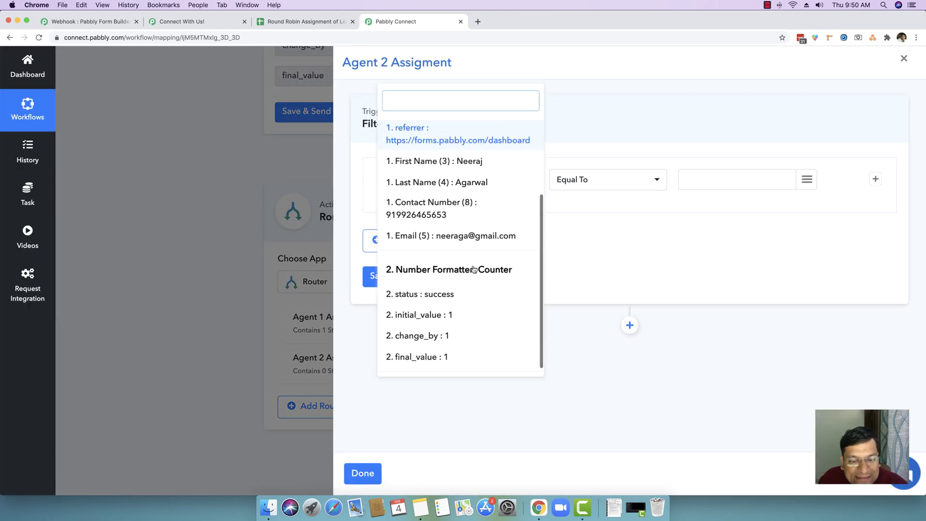
click(436, 354)
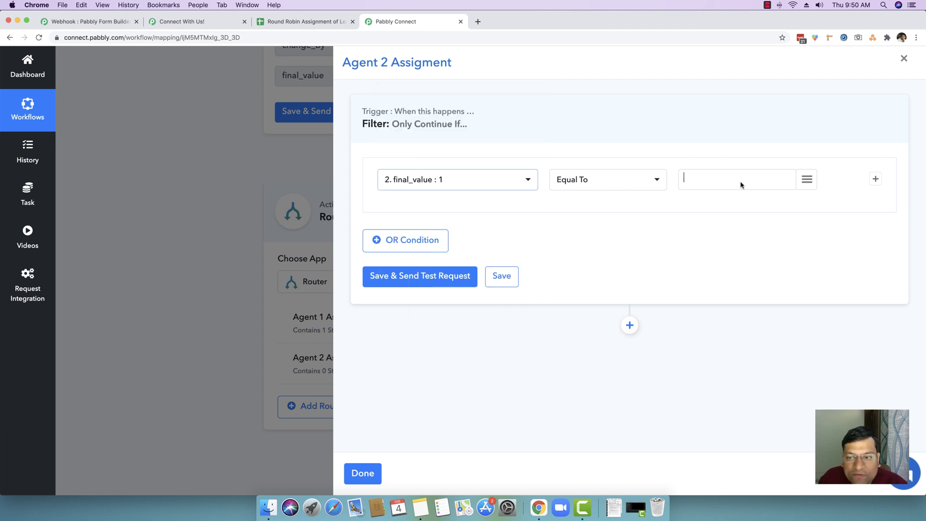
text(2)
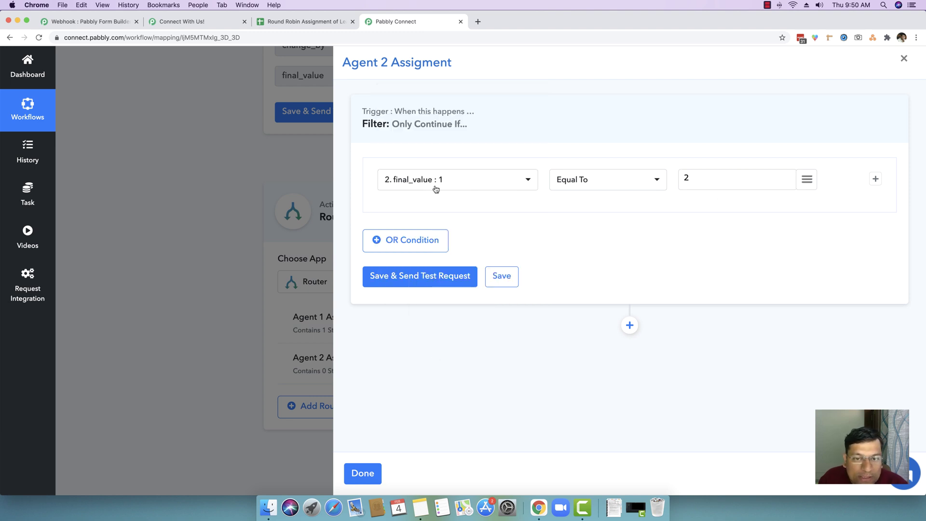
click(446, 275)
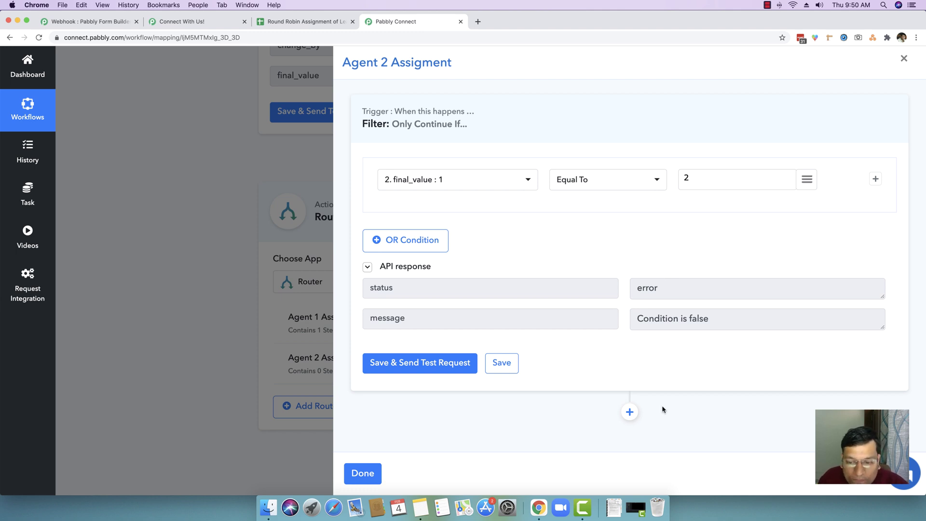
click(629, 411)
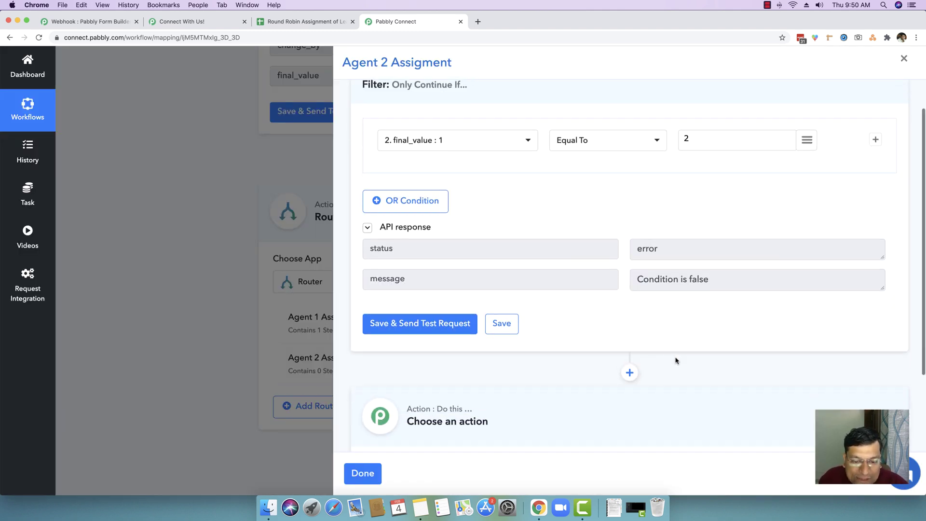
Make the new step a Google Sheets Add New Row action.
click(434, 378)
text(google s)
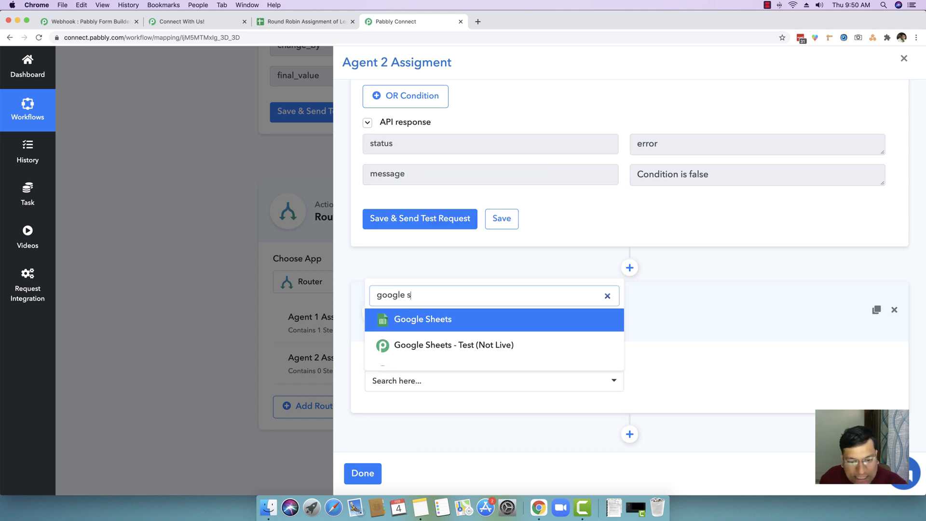
text(he)
click(434, 320)
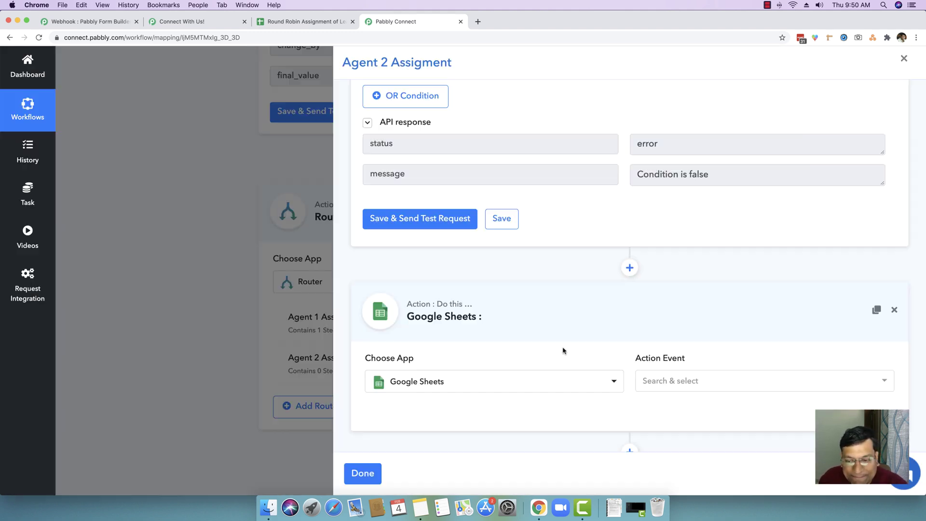
click(675, 378)
click(675, 365)
scroll(539, 363, down, 2)
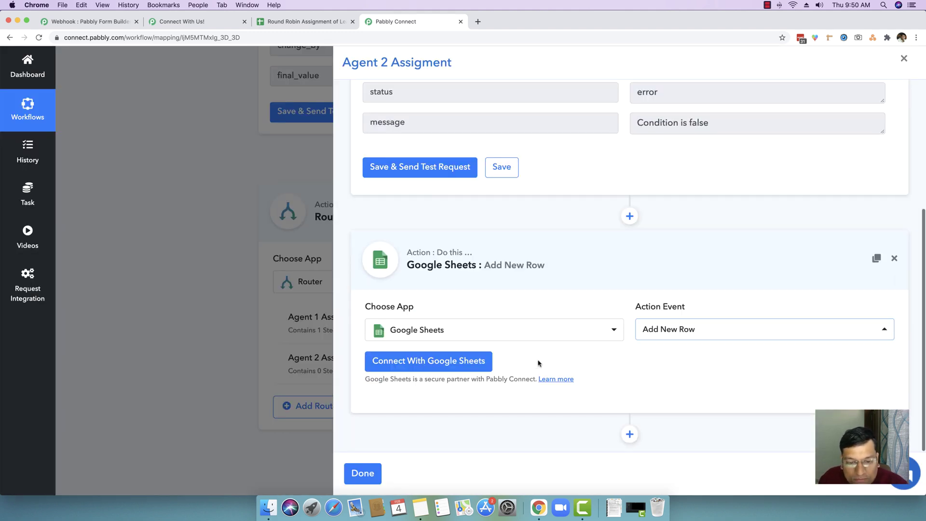
Connect the step with the saved Google Sheets #35 credential.
click(438, 361)
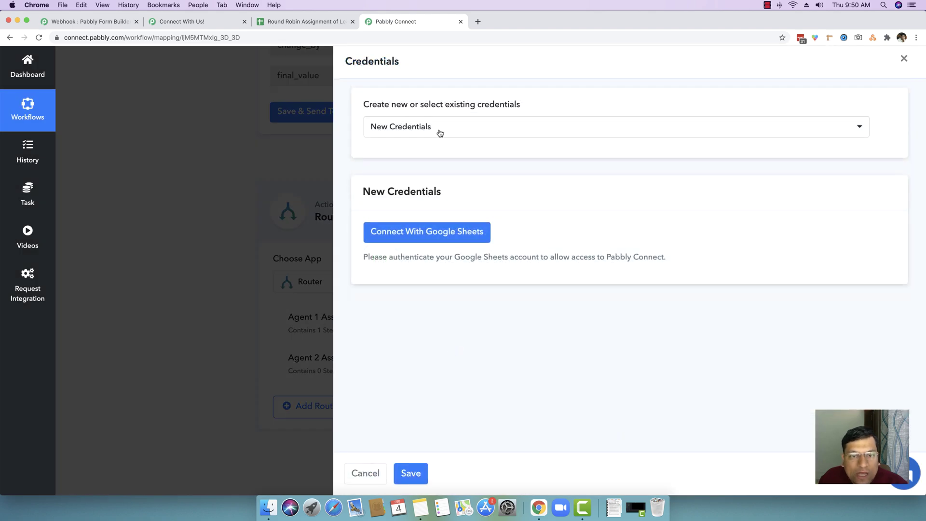
click(440, 130)
scroll(563, 268, down, 8)
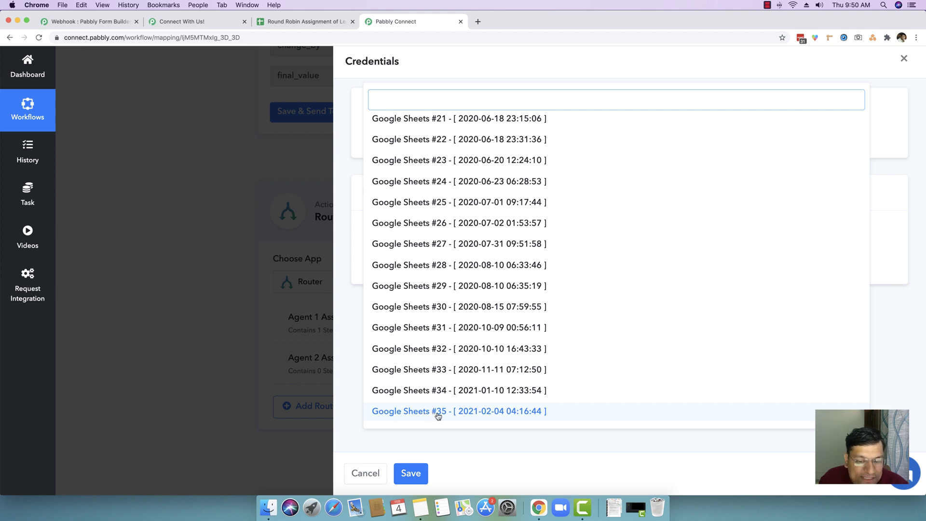
click(438, 412)
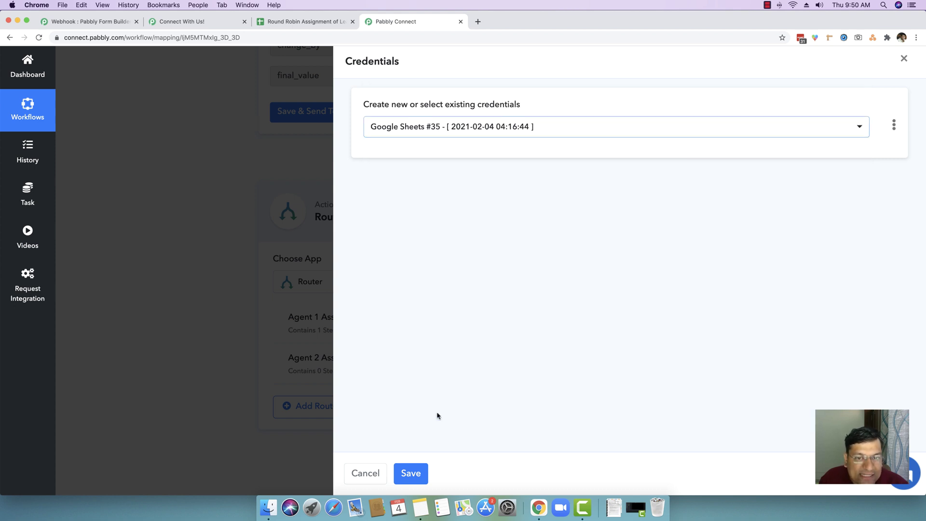
click(415, 473)
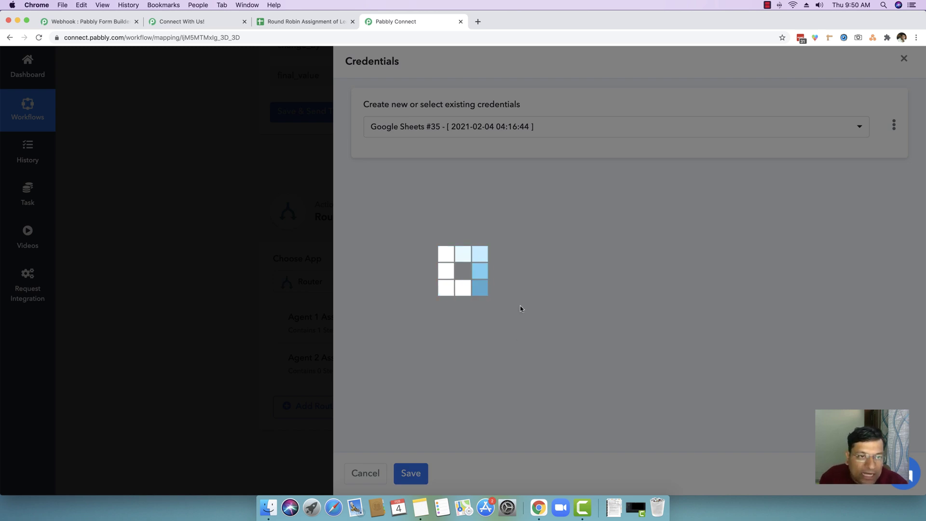
scroll(520, 309, down, 5)
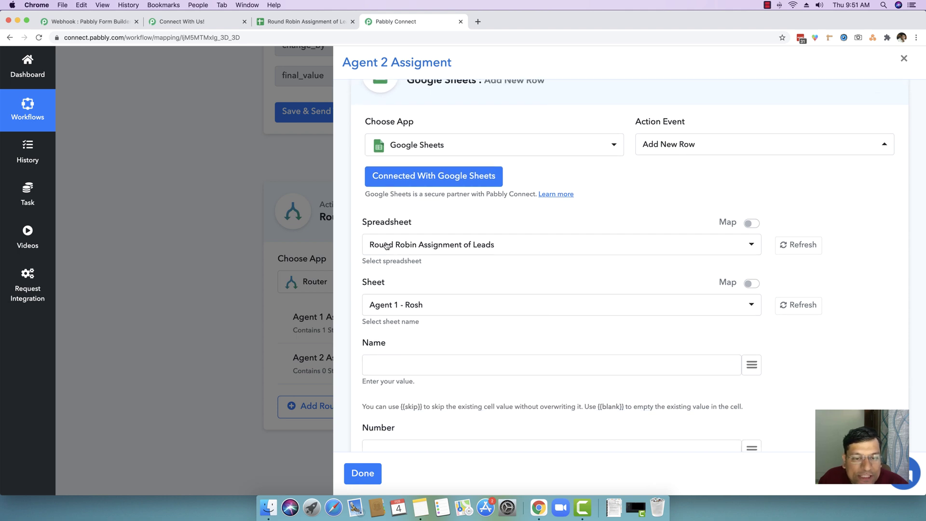
Target the Agent 2 sheet and map the lead's first and last name into Name.
click(438, 308)
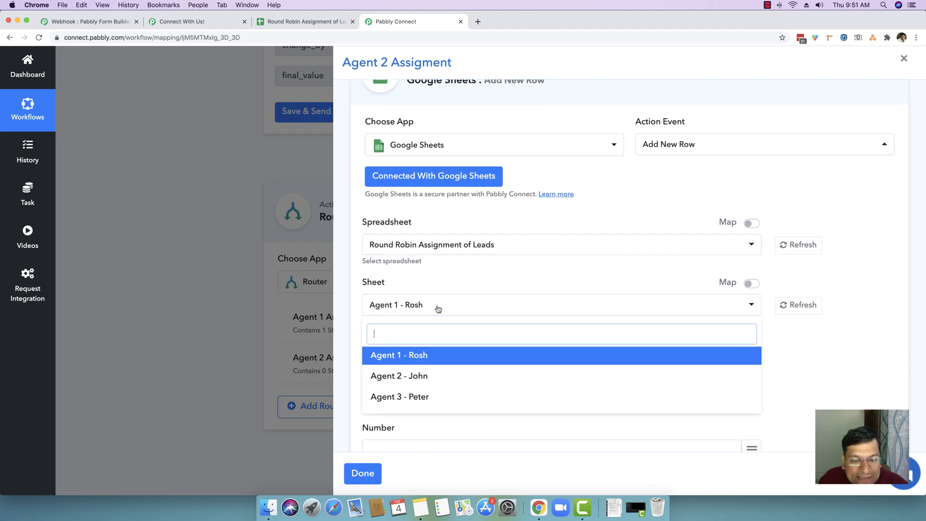
click(425, 377)
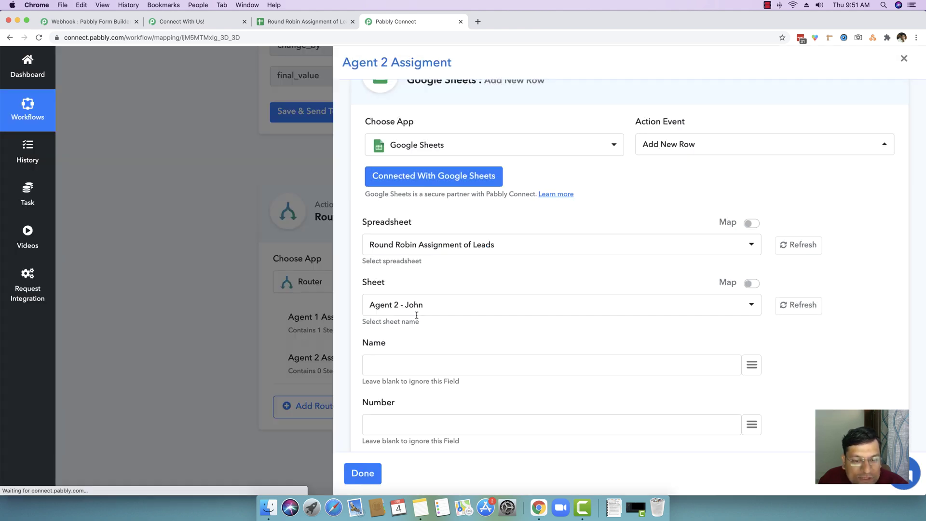
scroll(431, 285, down, 3)
click(431, 286)
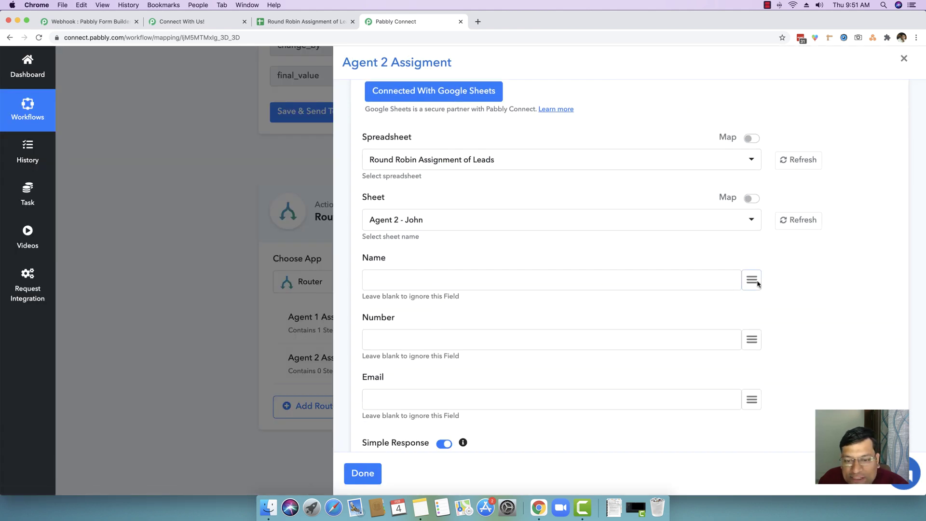
click(752, 280)
scroll(665, 367, down, 4)
click(658, 383)
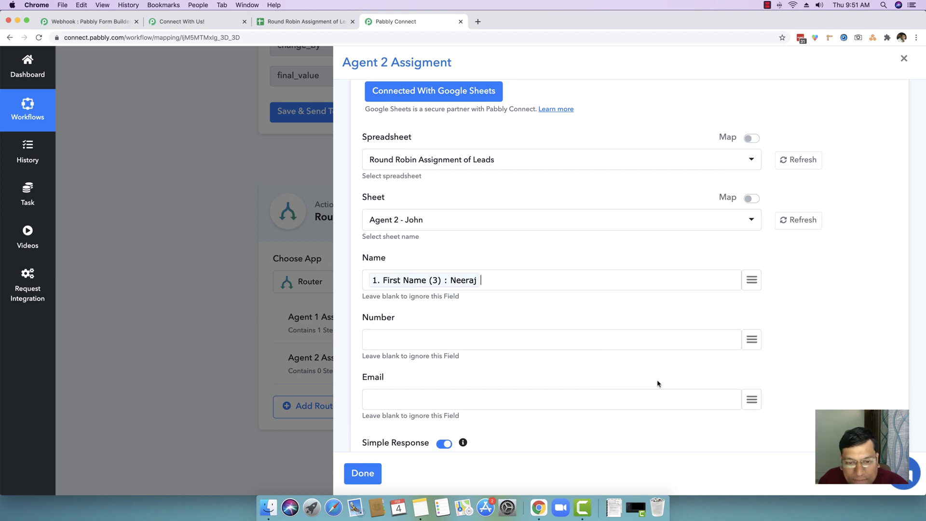
click(755, 279)
scroll(707, 325, down, 3)
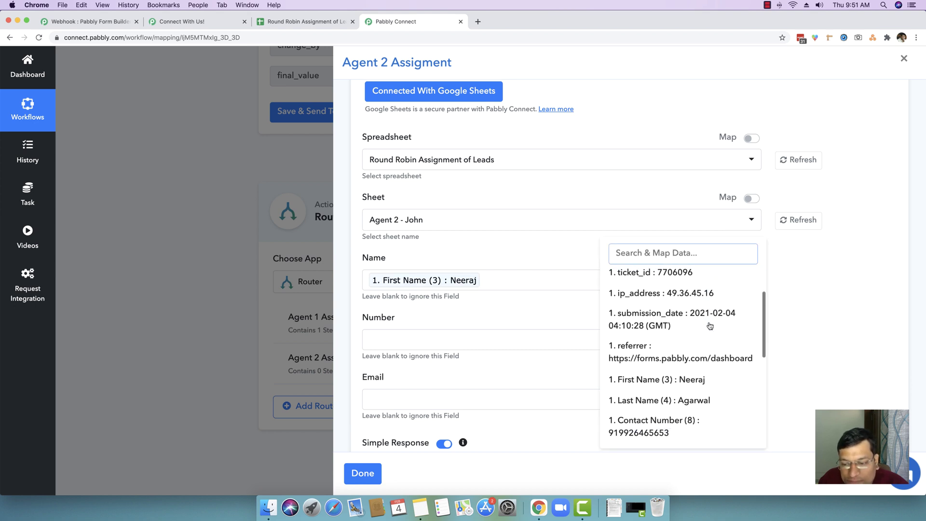
click(702, 401)
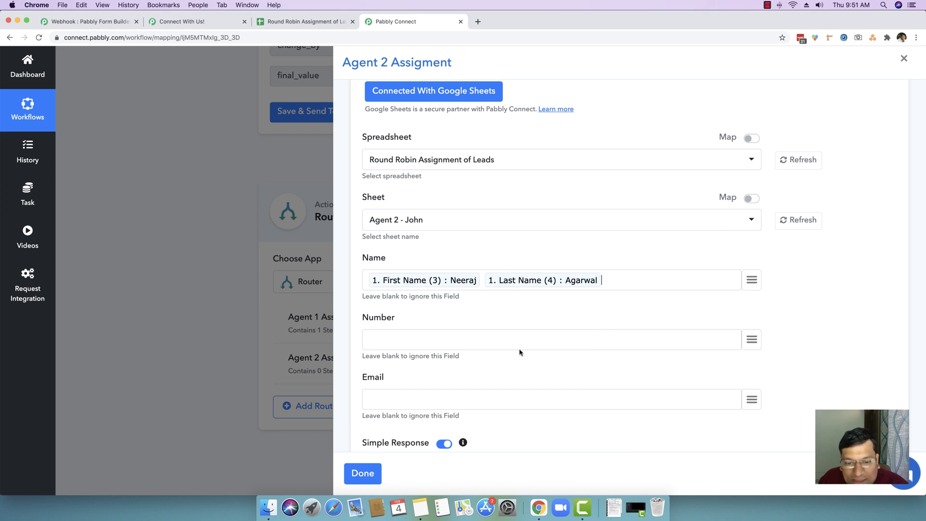
Map Contact Number into Number and Email into Email, then save and finish the route.
click(746, 339)
scroll(721, 341, down, 2)
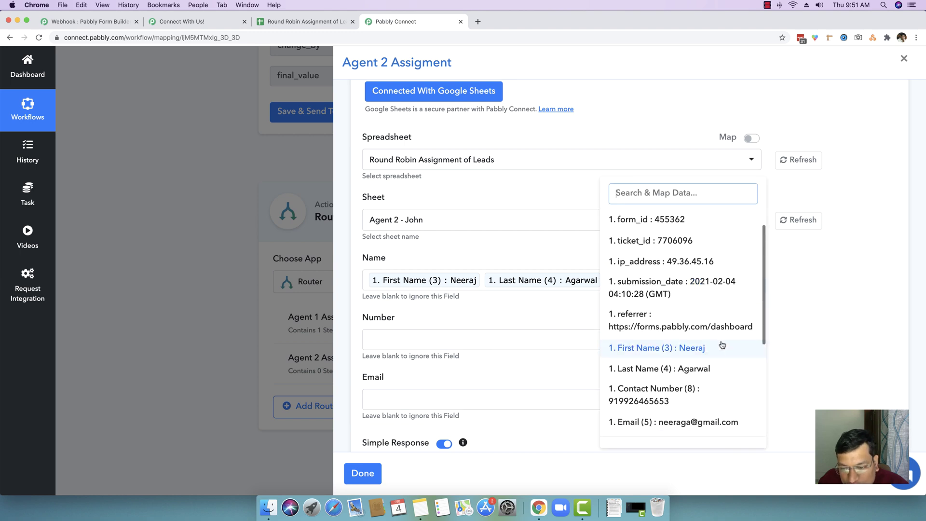
click(671, 389)
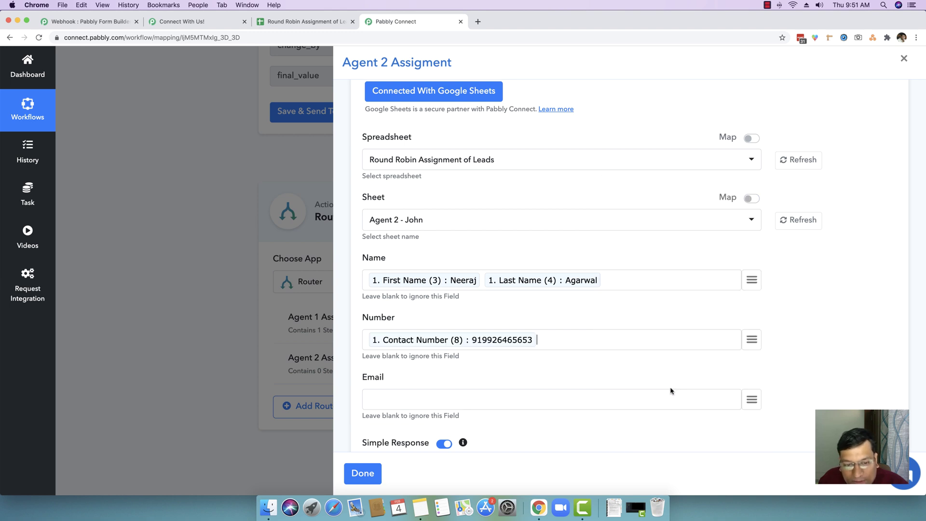
click(751, 399)
scroll(728, 371, down, 2)
click(707, 337)
scroll(593, 354, down, 1)
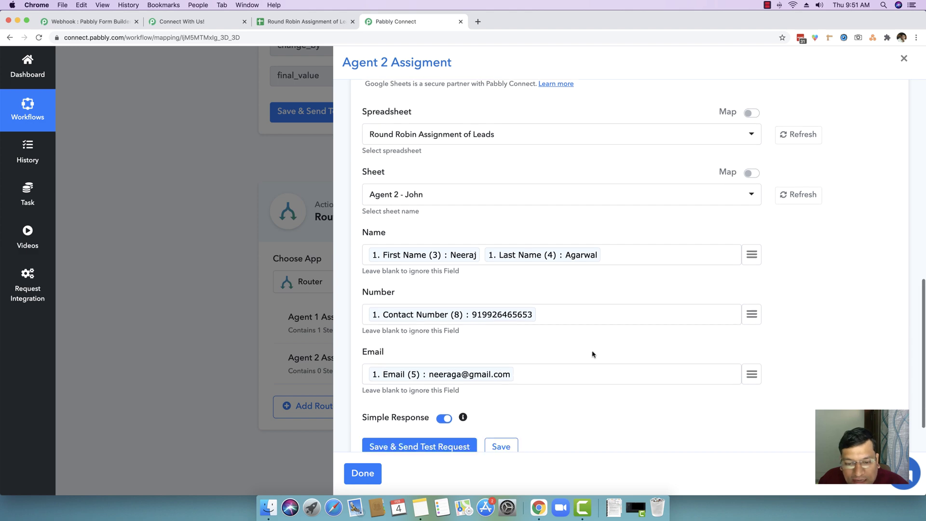
scroll(593, 354, down, 1)
click(510, 393)
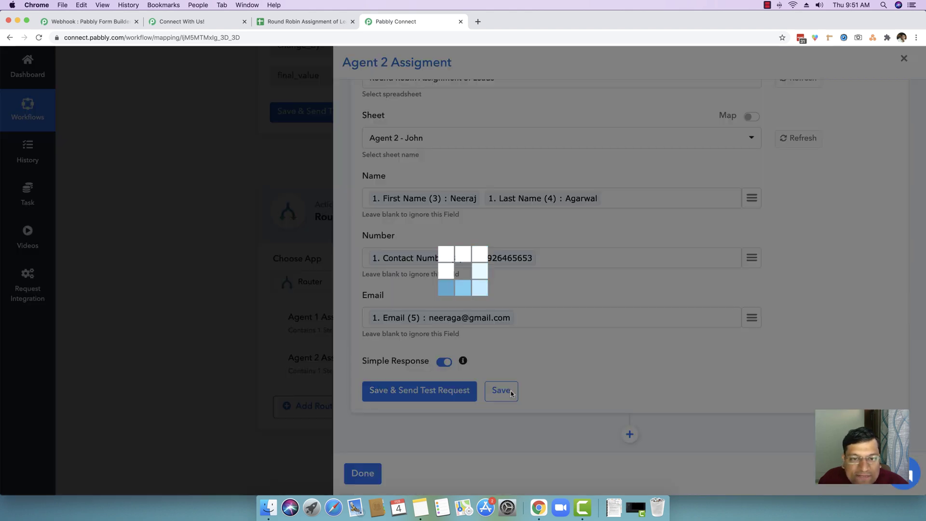
click(484, 335)
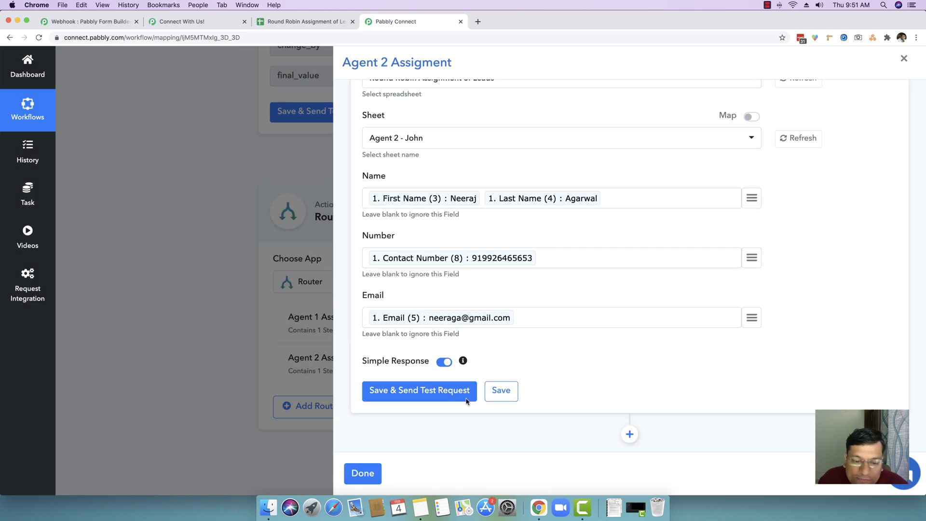
click(357, 474)
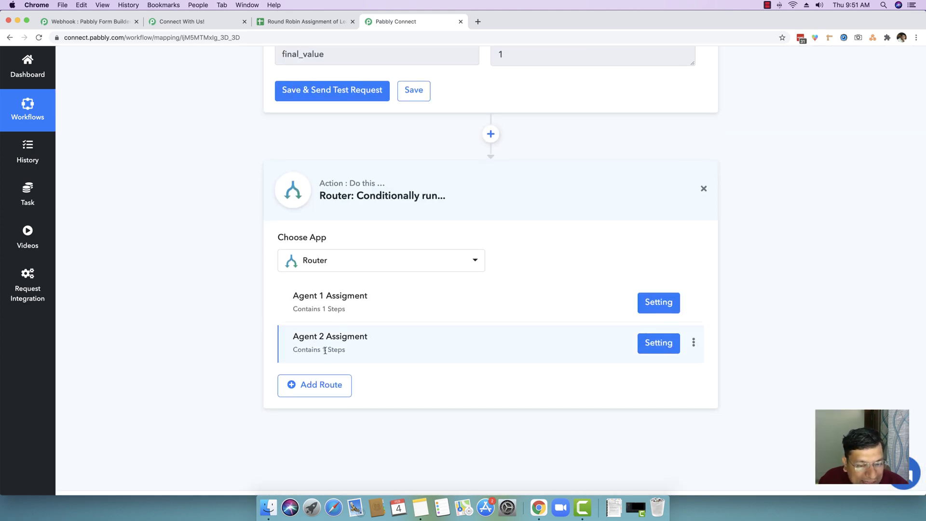
Add a third route to the router and rename it 'Agent 3 Assigment'.
click(318, 388)
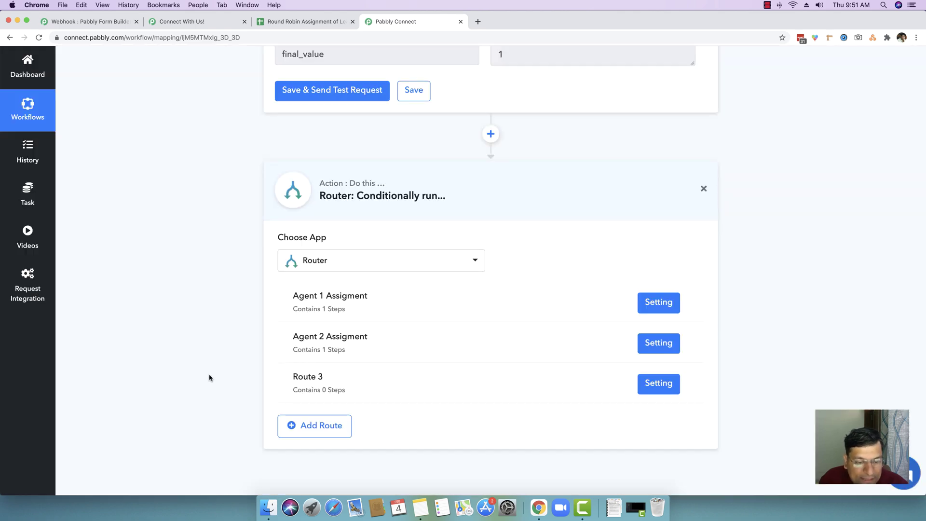
scroll(210, 378, down, 1)
click(696, 347)
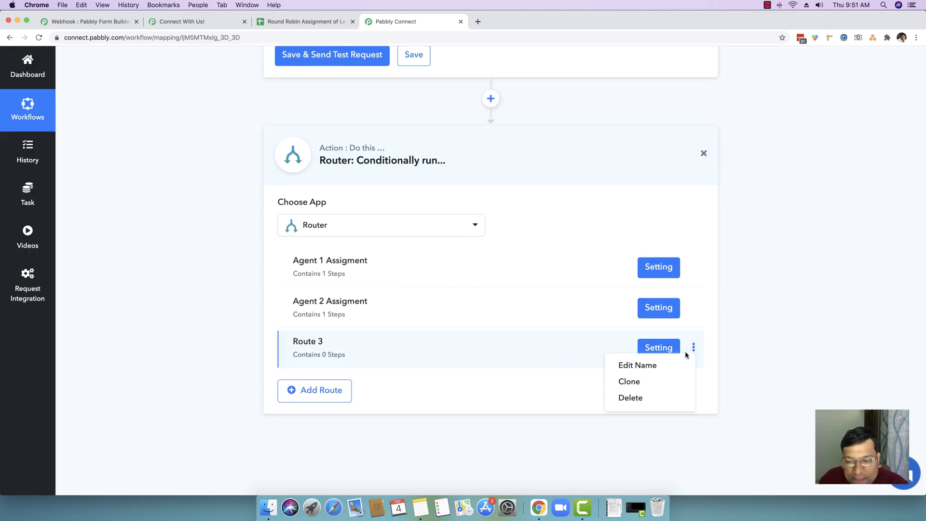
click(670, 359)
triple_click(386, 277)
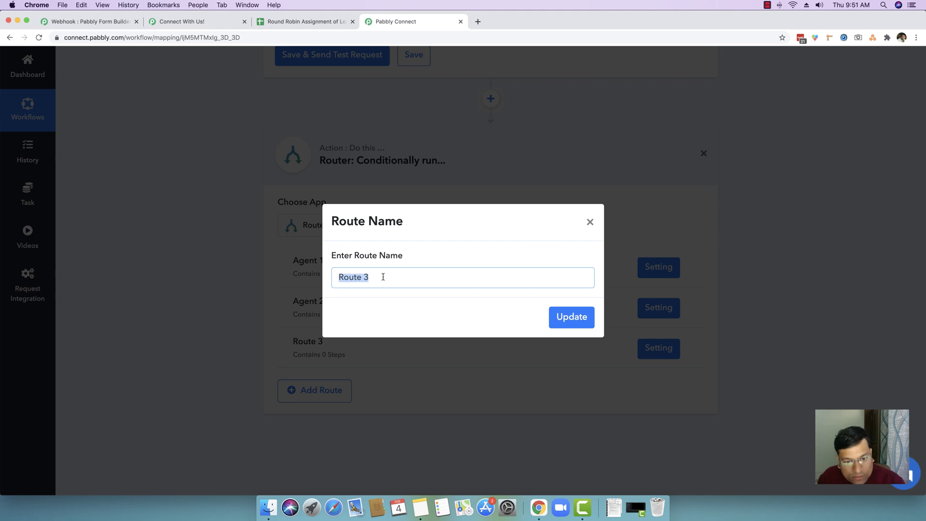
text(Agent Assigment)
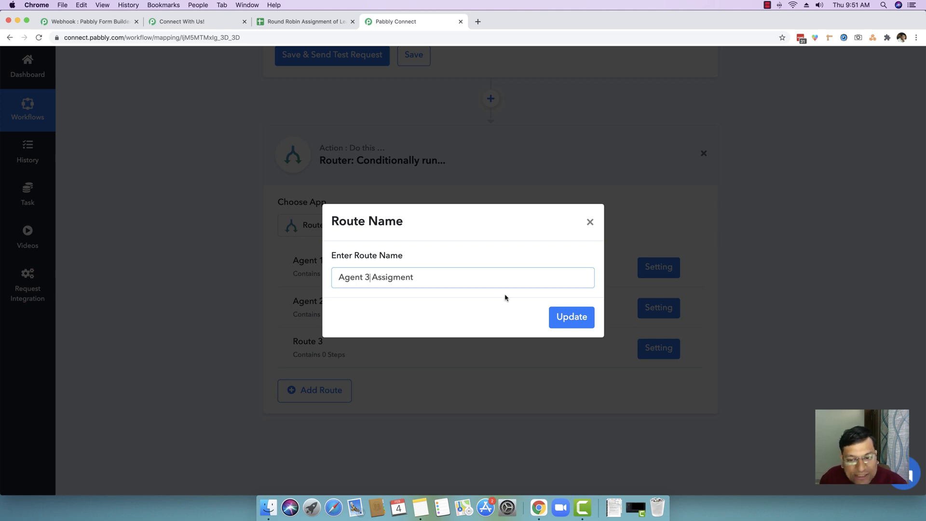
click(580, 313)
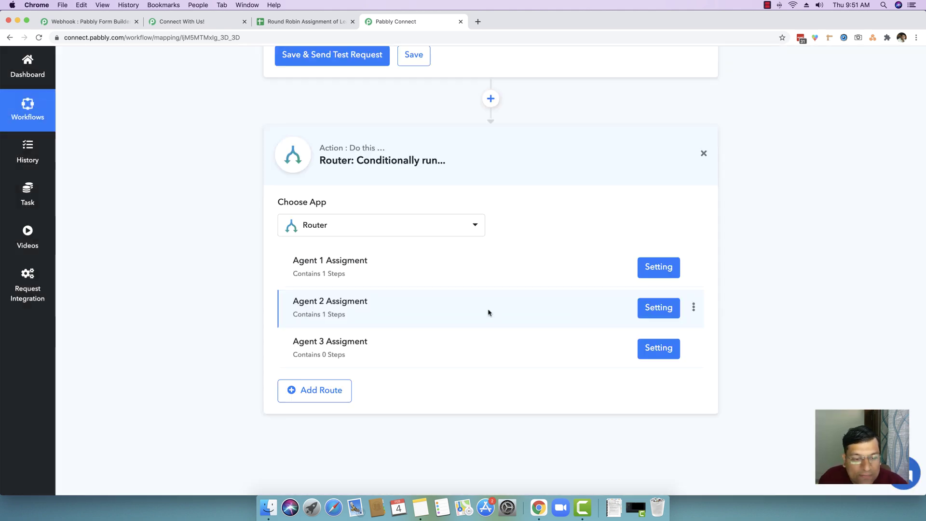
click(642, 358)
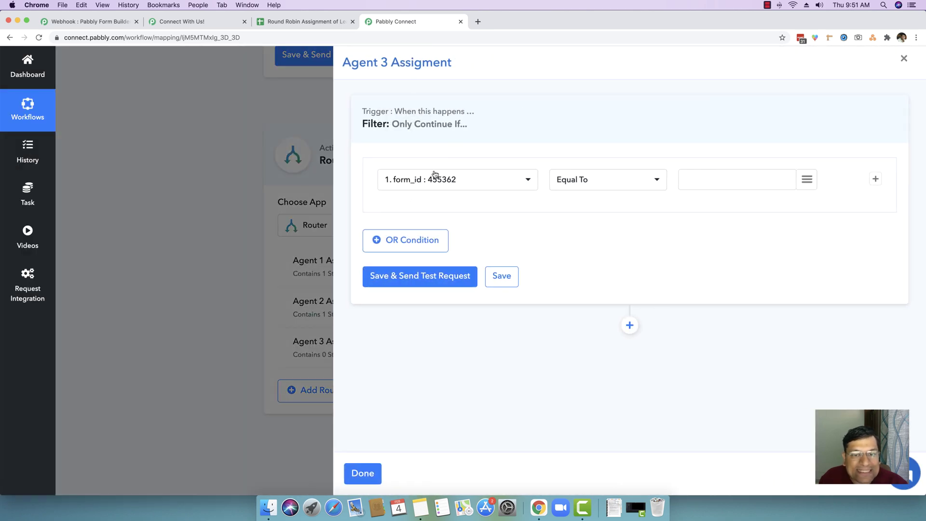
Filter the Agent 3 route on final_value Equal To 3, test it, and add a step after it.
click(435, 174)
scroll(448, 284, down, 3)
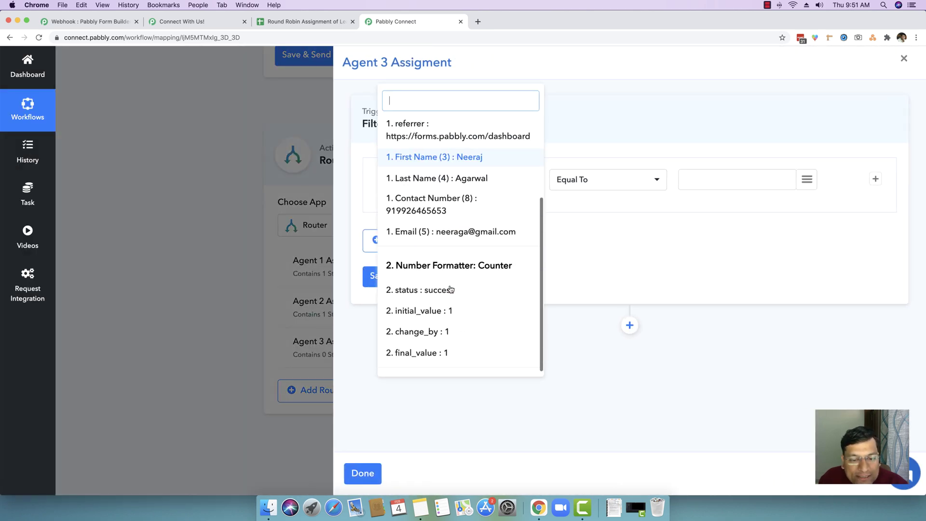
click(427, 357)
click(723, 180)
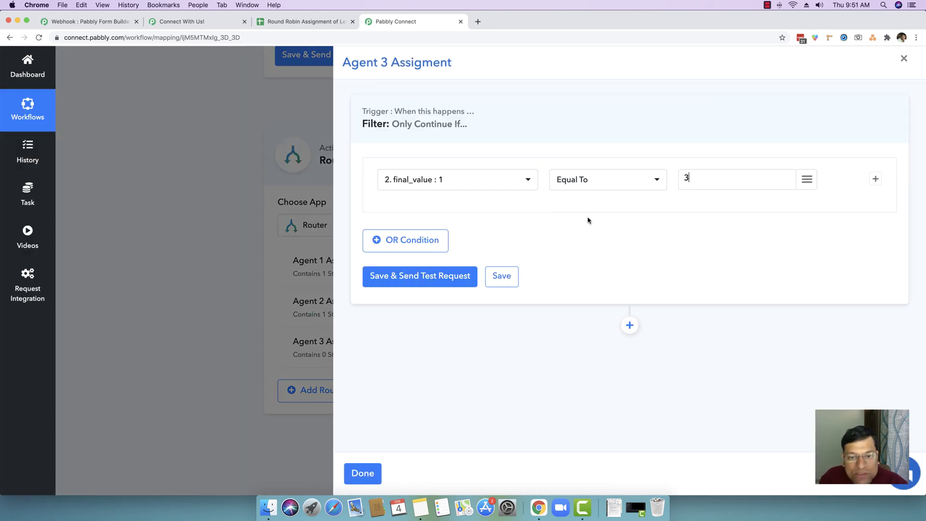
click(422, 278)
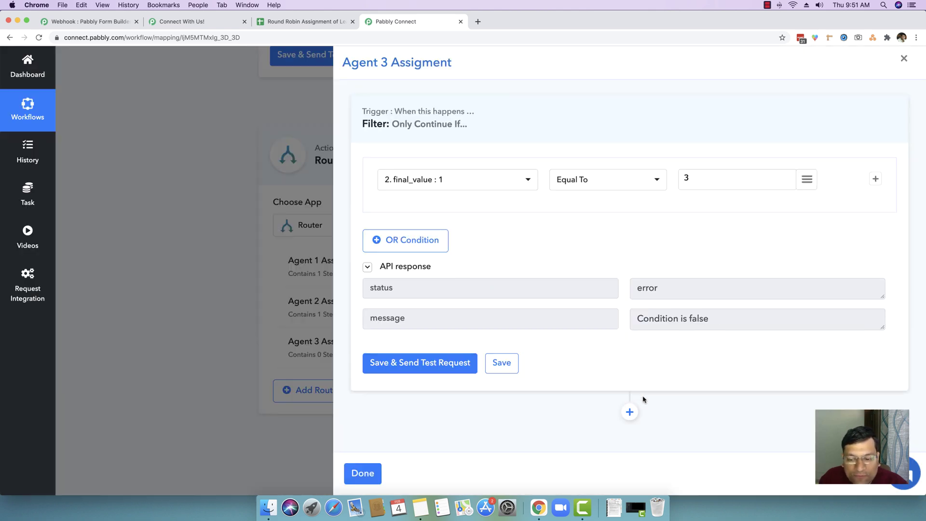
click(629, 412)
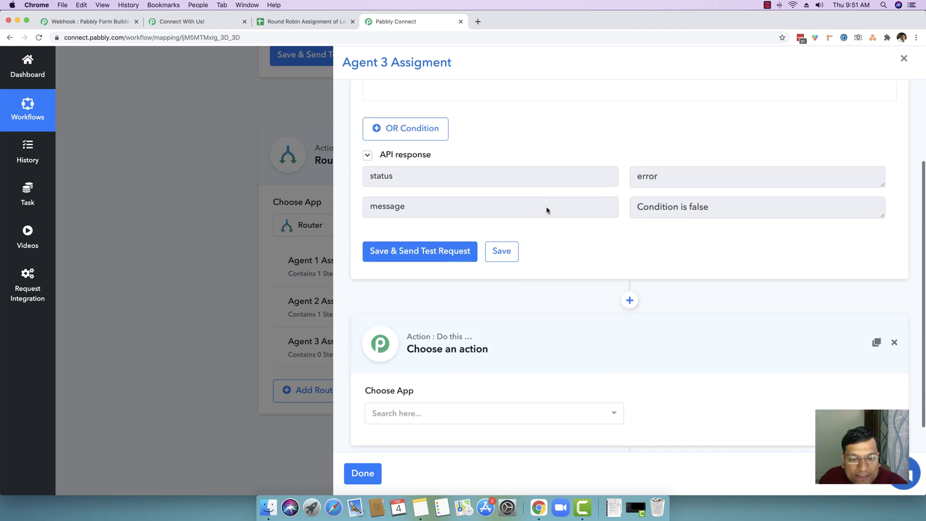
Make the Agent 3 step a Google Sheets Add New Row action.
click(480, 376)
text(goog)
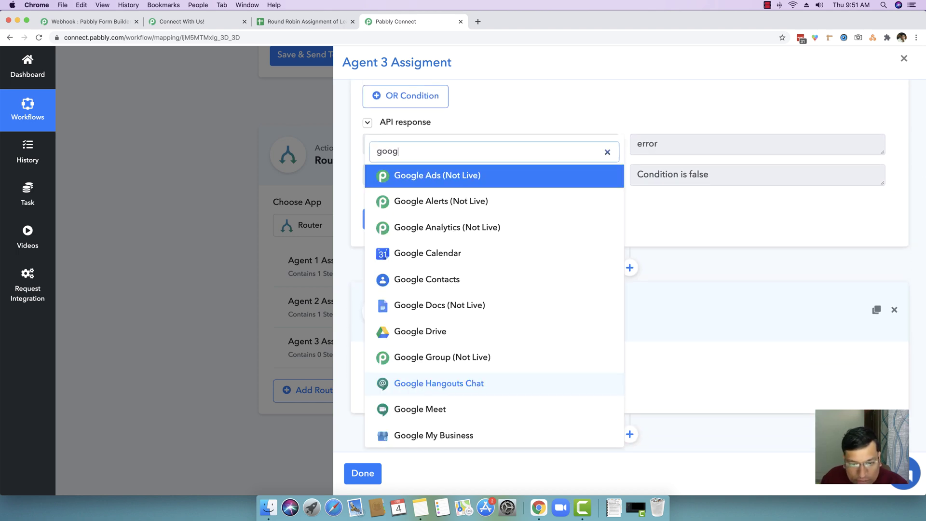
text(le sh)
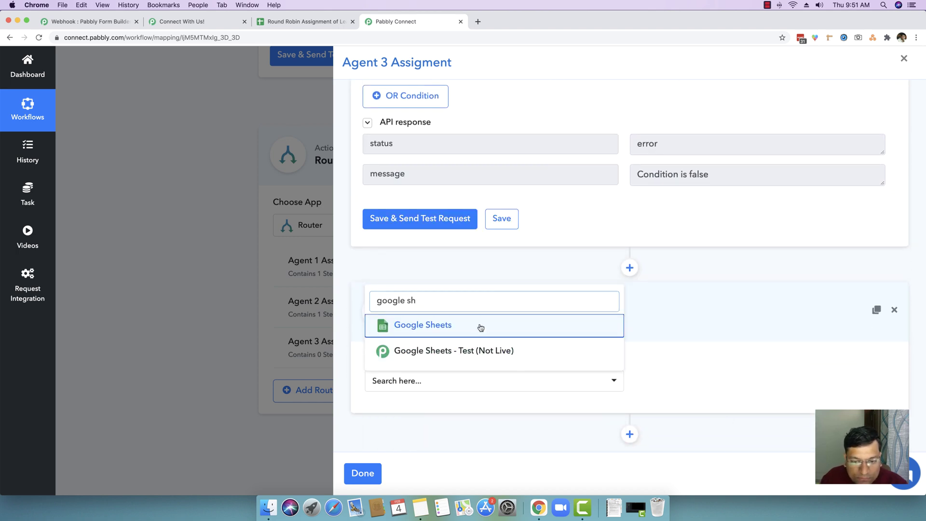
click(480, 328)
click(699, 362)
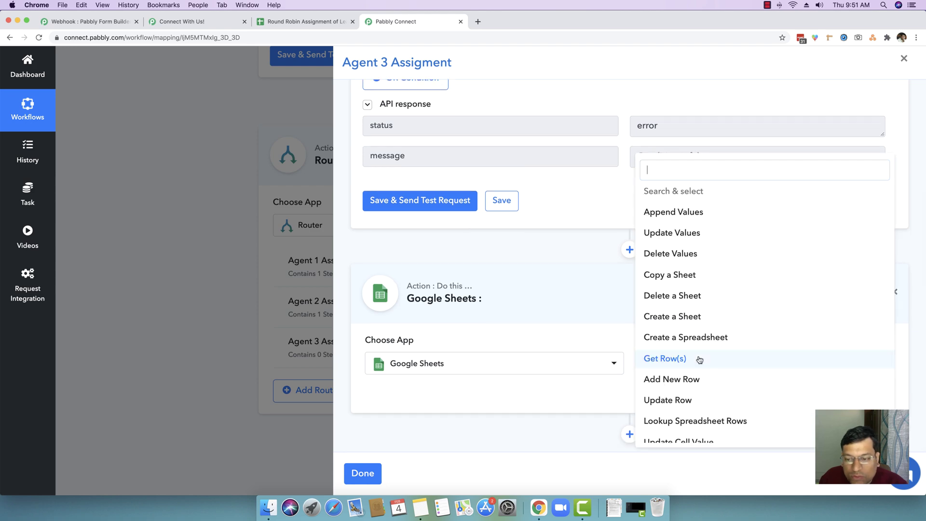
scroll(696, 358, down, 1)
click(689, 365)
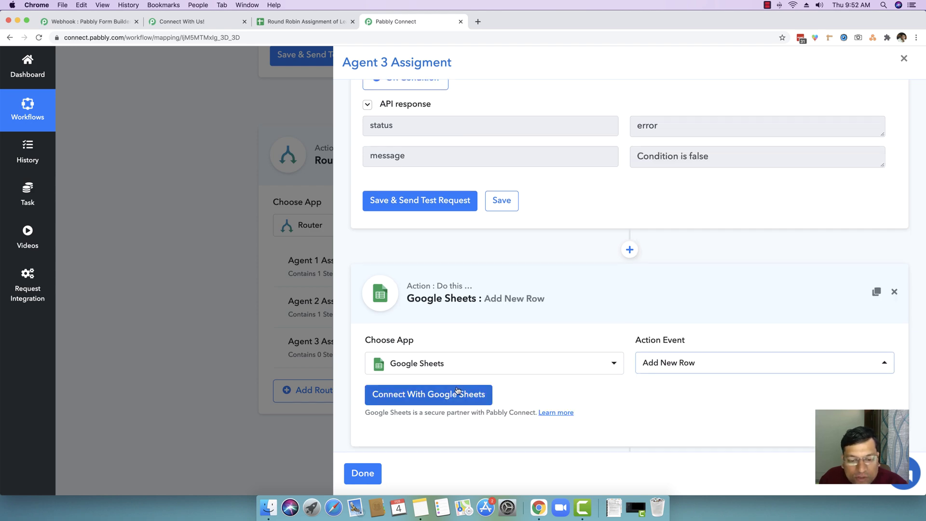
Connect the step using the existing saved Google Sheets credential.
click(429, 364)
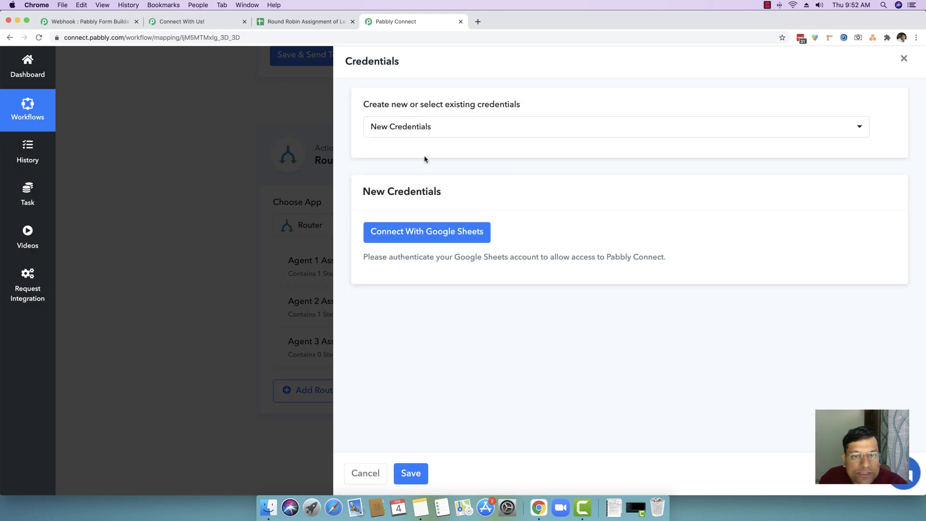
click(417, 134)
scroll(470, 258, down, 10)
click(448, 411)
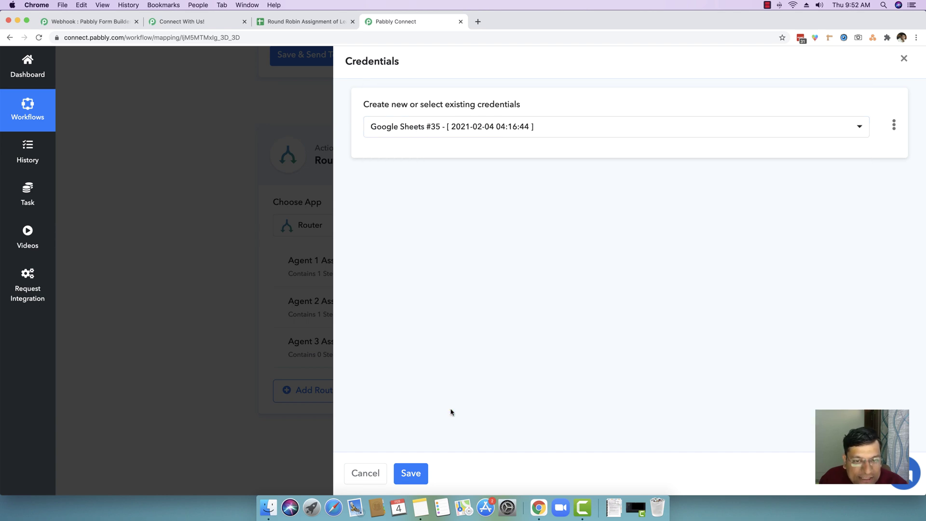
click(420, 473)
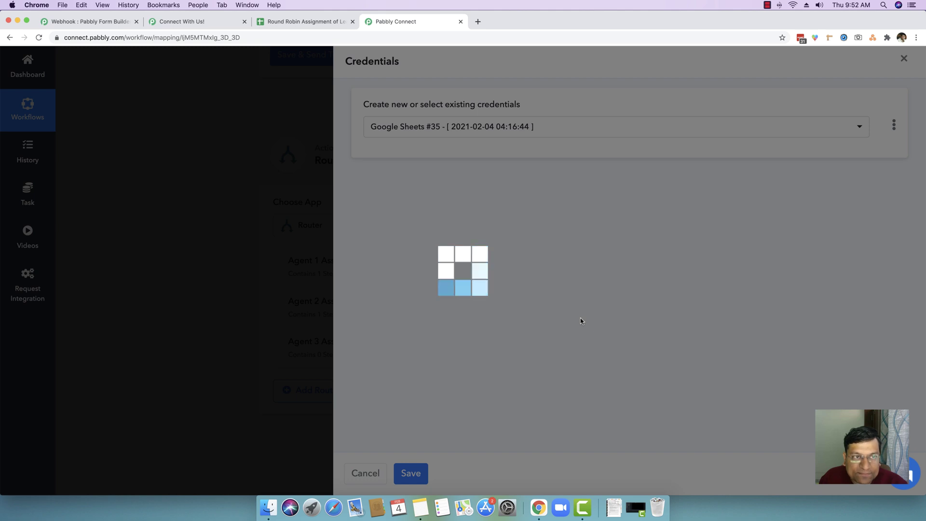
scroll(580, 321, down, 3)
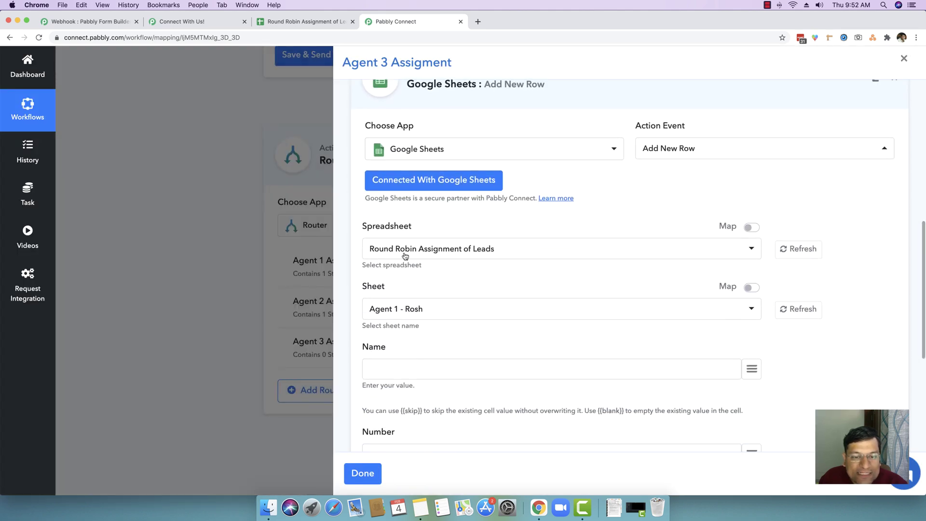
Target the Agent 3 sheet and map the lead's first and last name into Name.
click(435, 311)
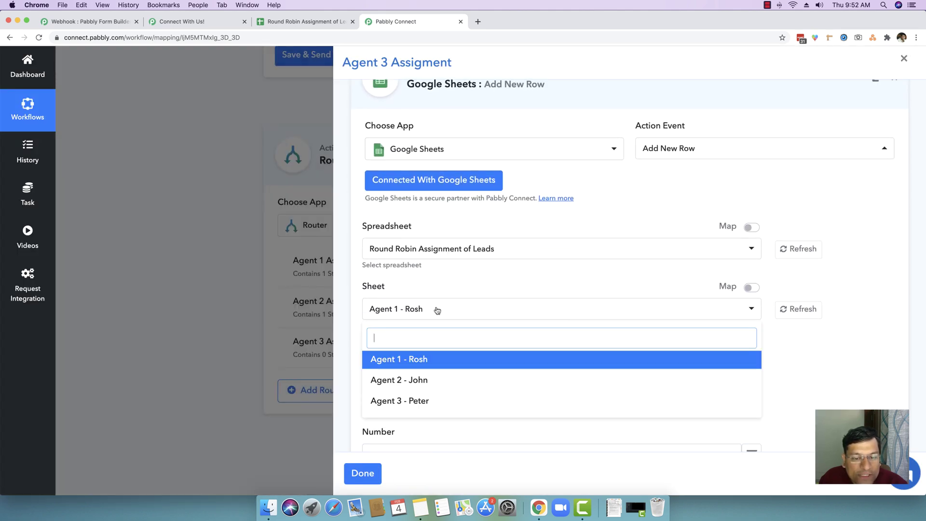
click(413, 403)
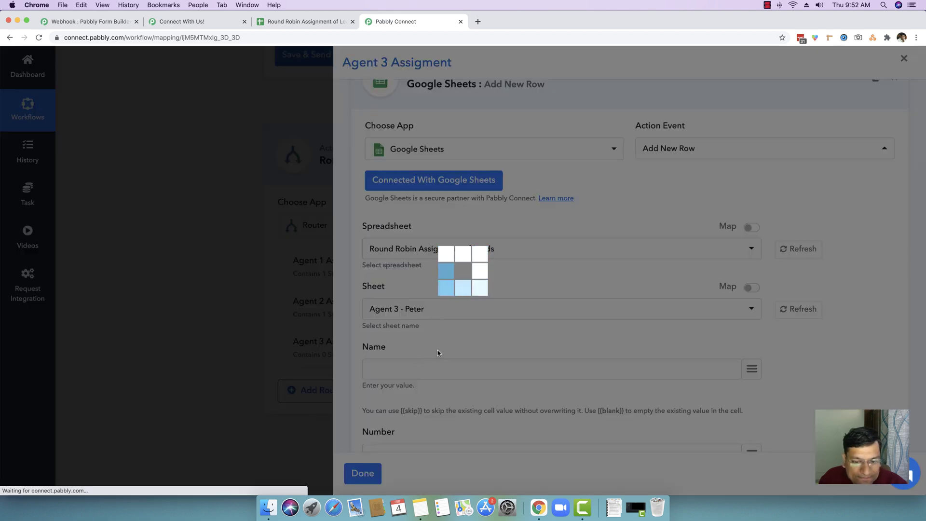
scroll(437, 351, down, 3)
click(449, 280)
click(750, 286)
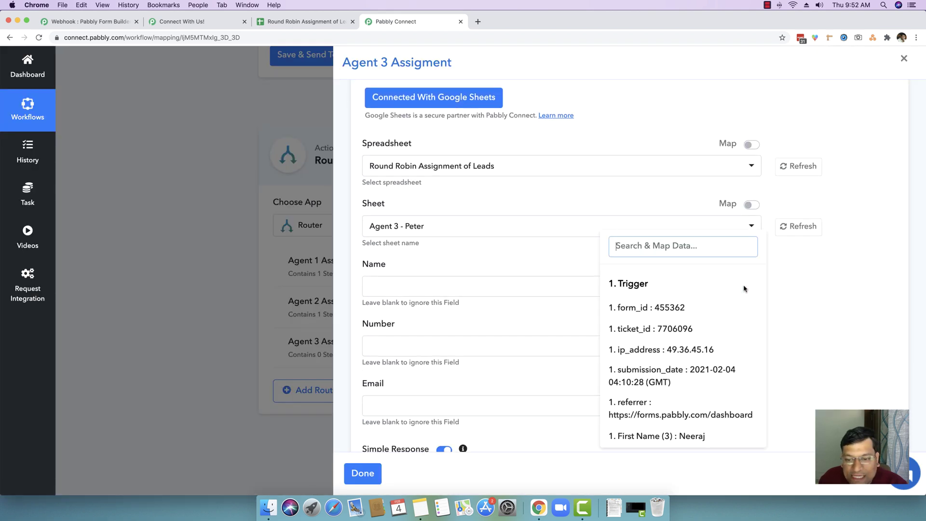
scroll(660, 383, down, 2)
click(663, 363)
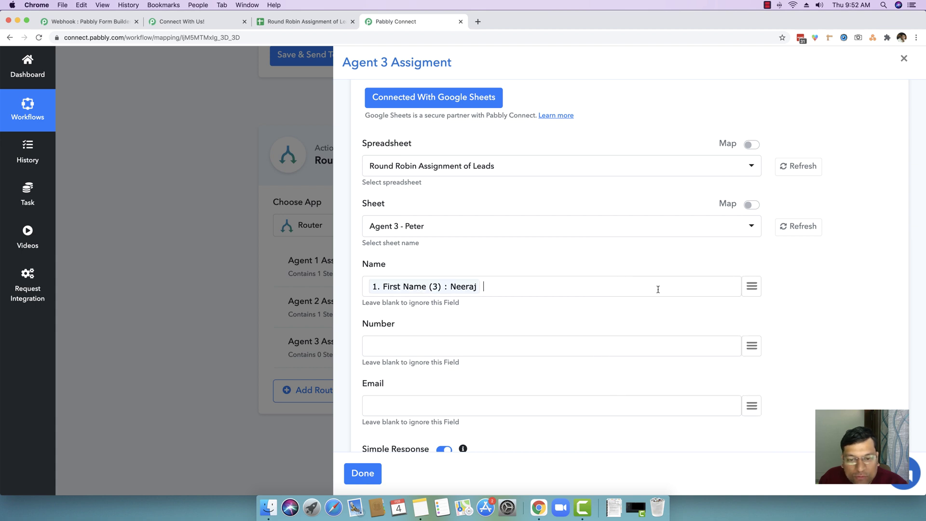
click(751, 287)
scroll(700, 432, down, 2)
click(678, 405)
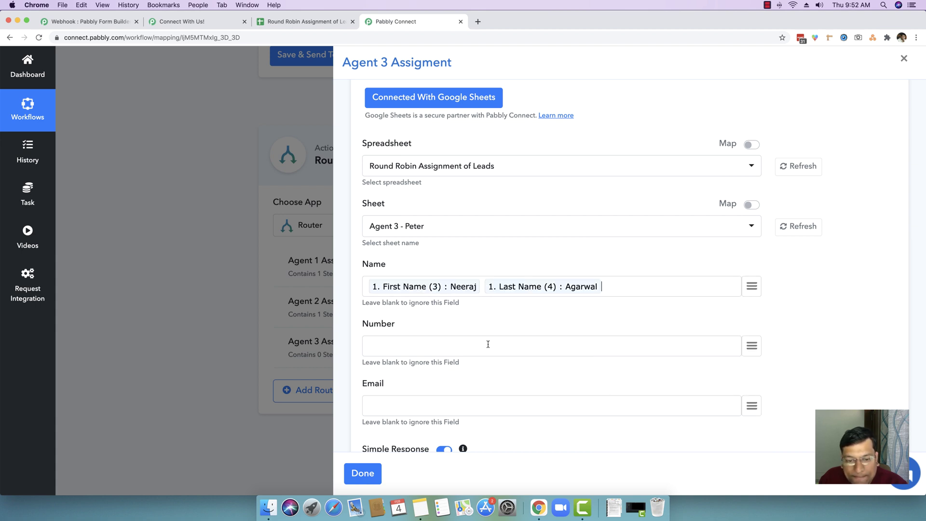
Map Contact Number into Number and Email into Email, then save and close the route.
click(751, 345)
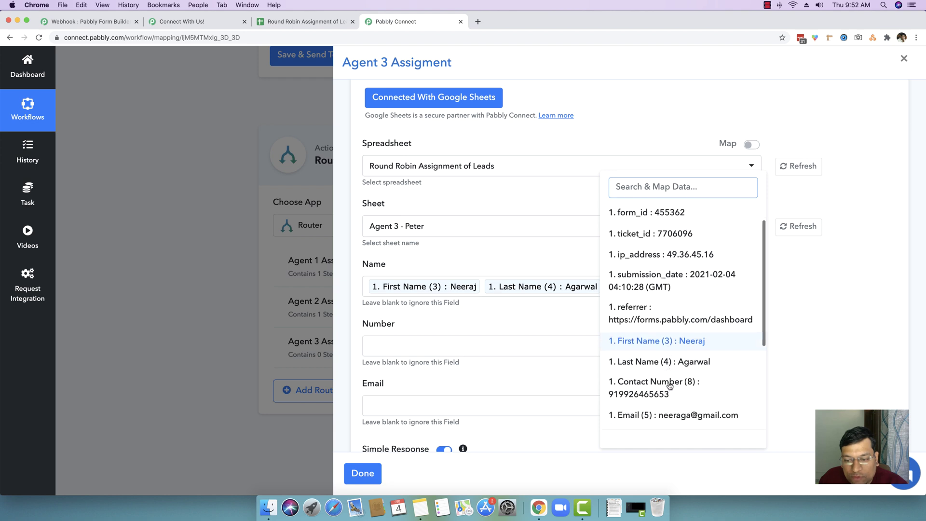
scroll(668, 381, down, 2)
click(667, 372)
scroll(627, 400, down, 2)
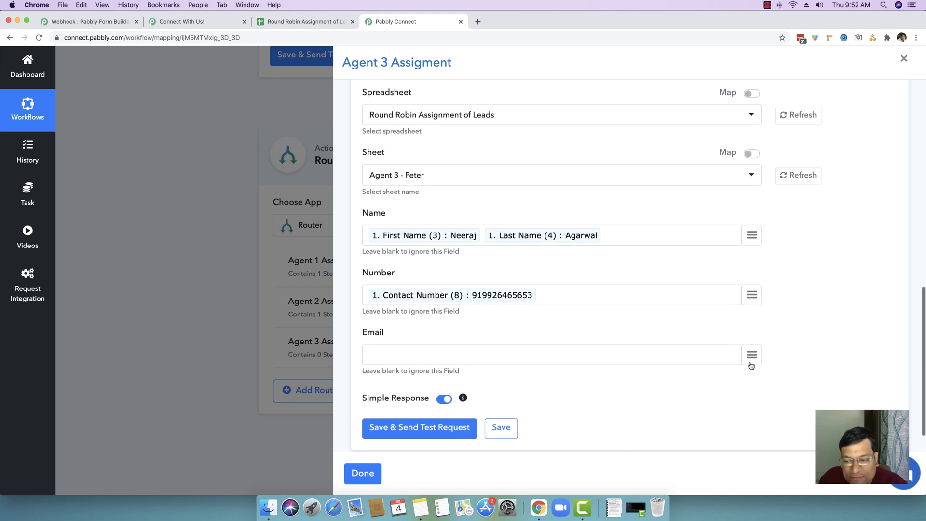
click(751, 356)
scroll(711, 370, down, 3)
click(711, 374)
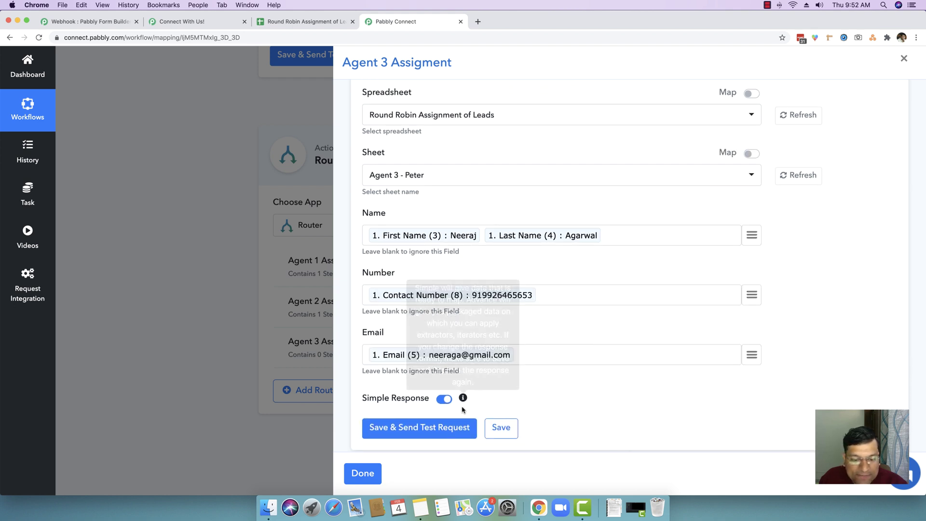
click(498, 431)
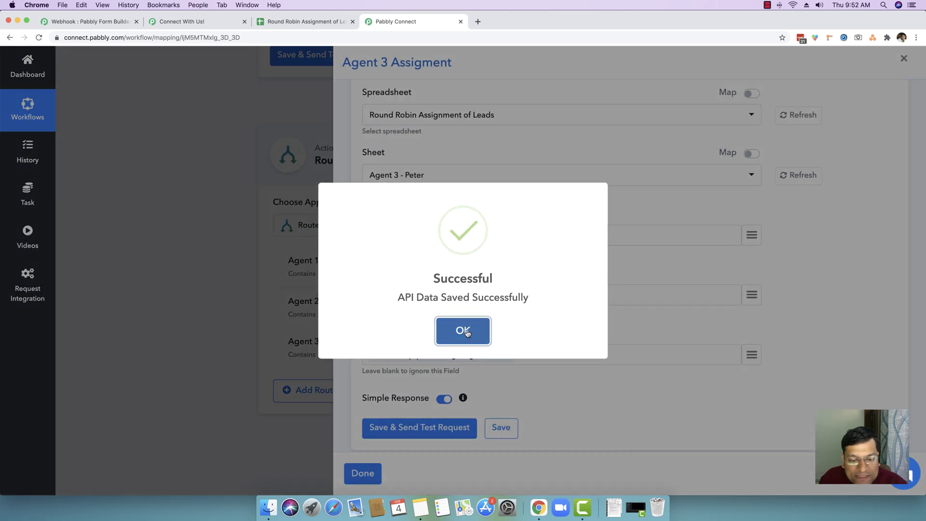
click(464, 330)
click(363, 473)
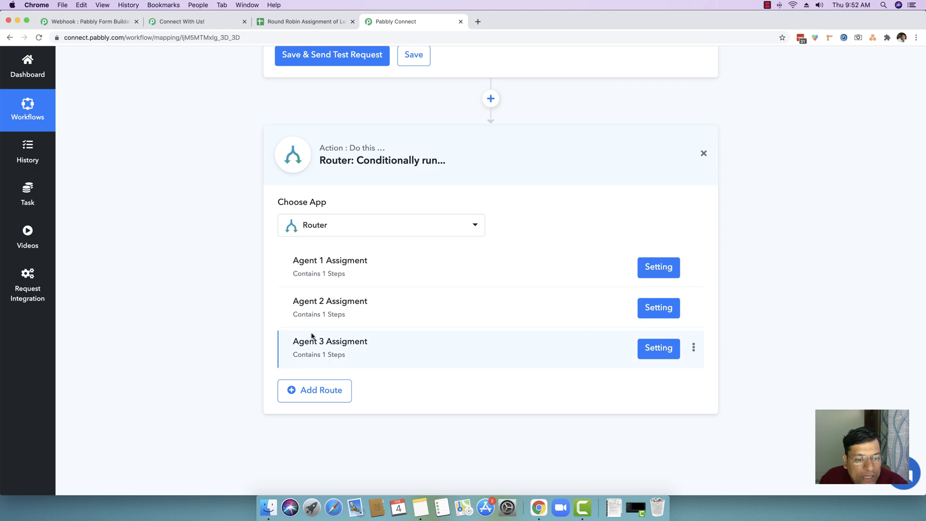
Review the counter (start 1, increment 1, reset at 3) and three routes, then collapse the trigger step.
scroll(230, 299, up, 5)
scroll(230, 299, up, 10)
scroll(230, 299, down, 6)
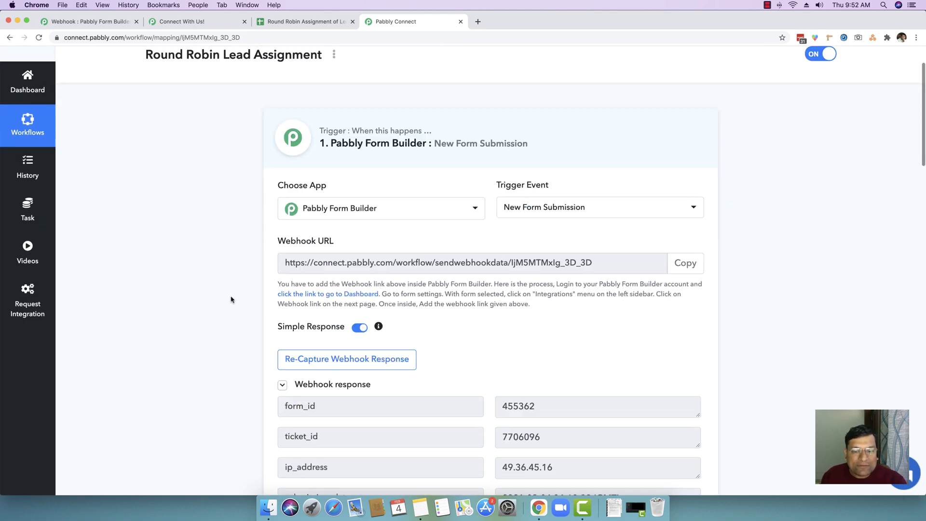
scroll(233, 298, up, 3)
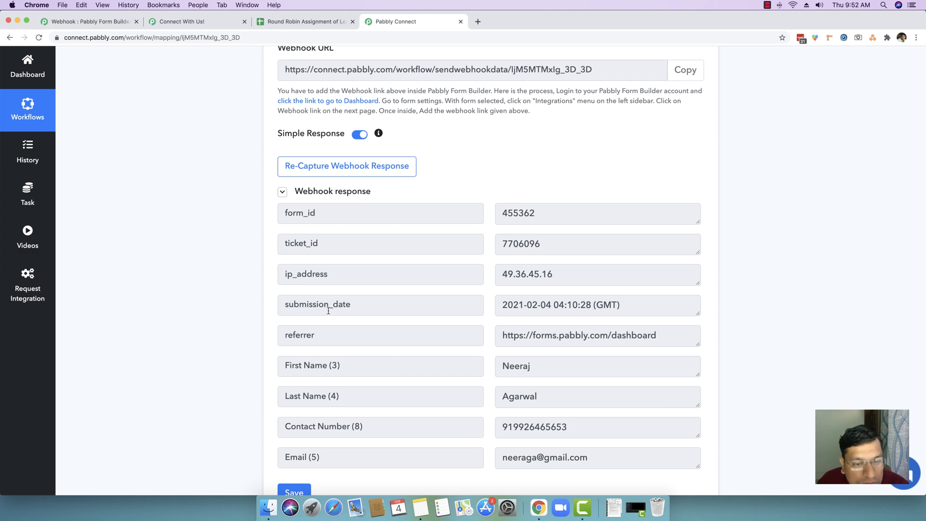
scroll(320, 304, up, 2)
scroll(422, 311, down, 3)
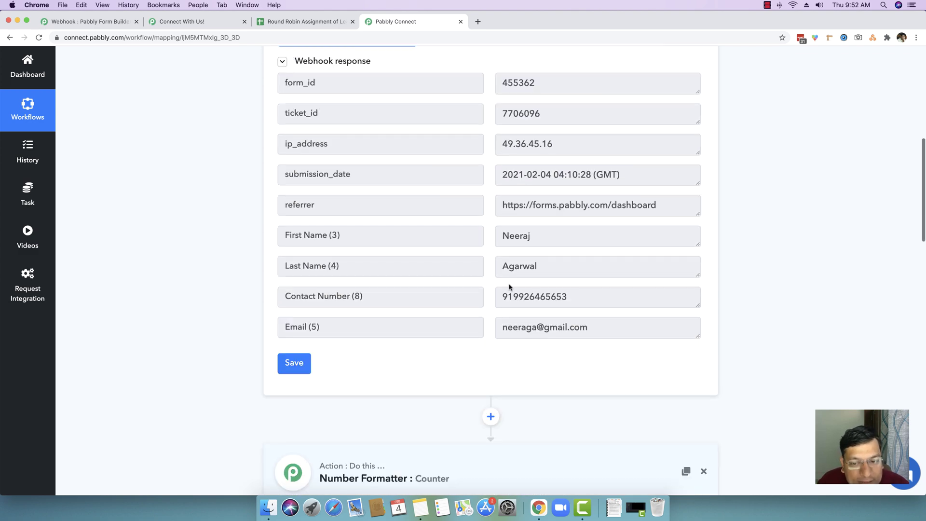
scroll(616, 375, down, 4)
scroll(496, 279, down, 5)
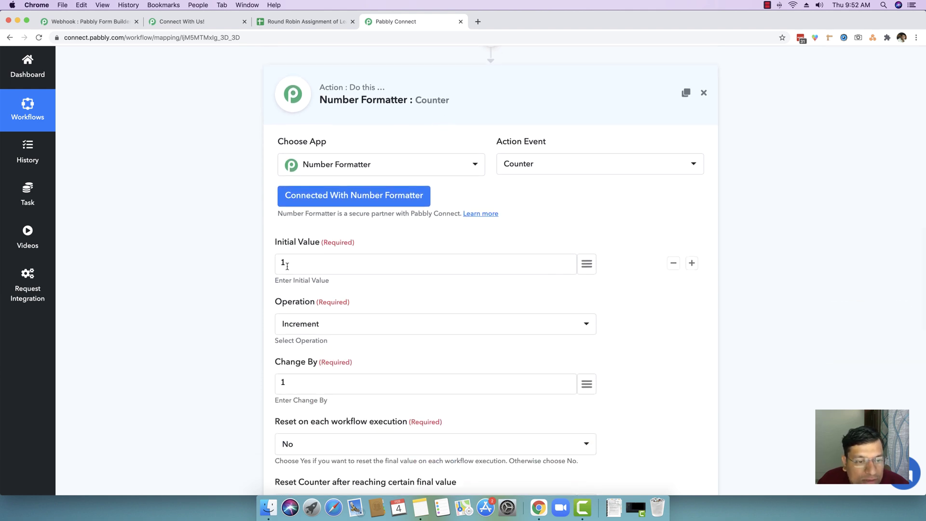
scroll(313, 272, down, 7)
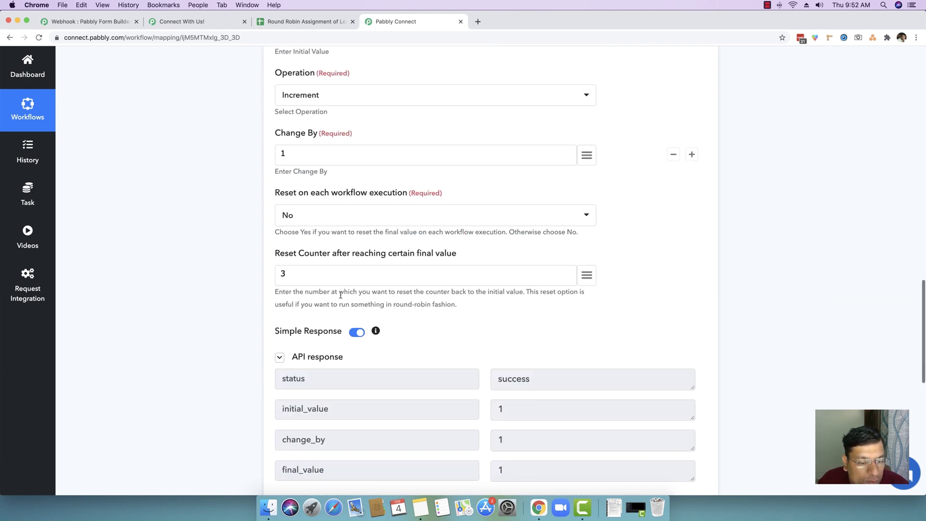
scroll(512, 385, down, 6)
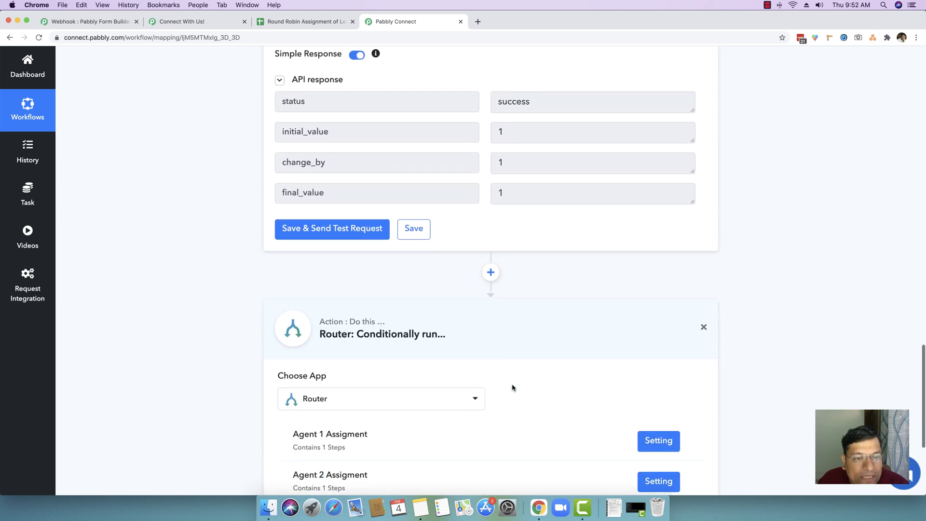
scroll(283, 203, down, 4)
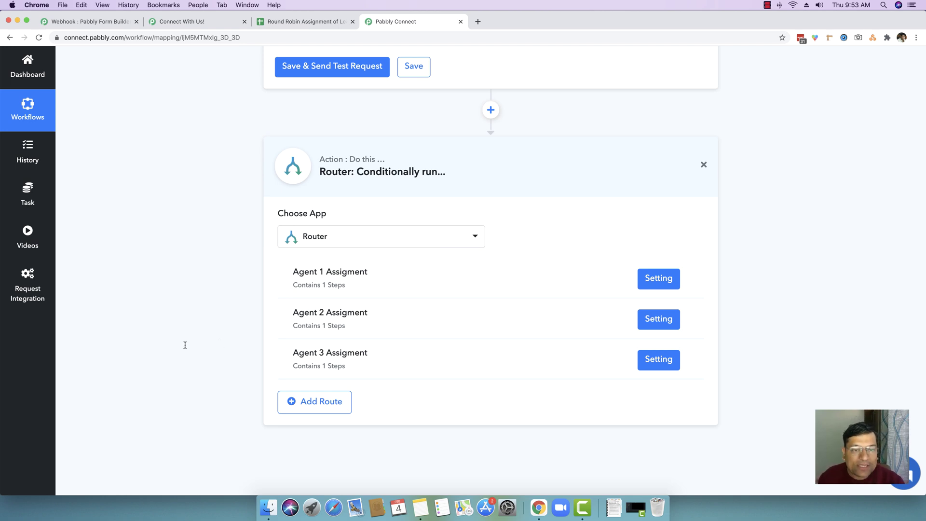
scroll(423, 241, up, 10)
scroll(424, 228, up, 15)
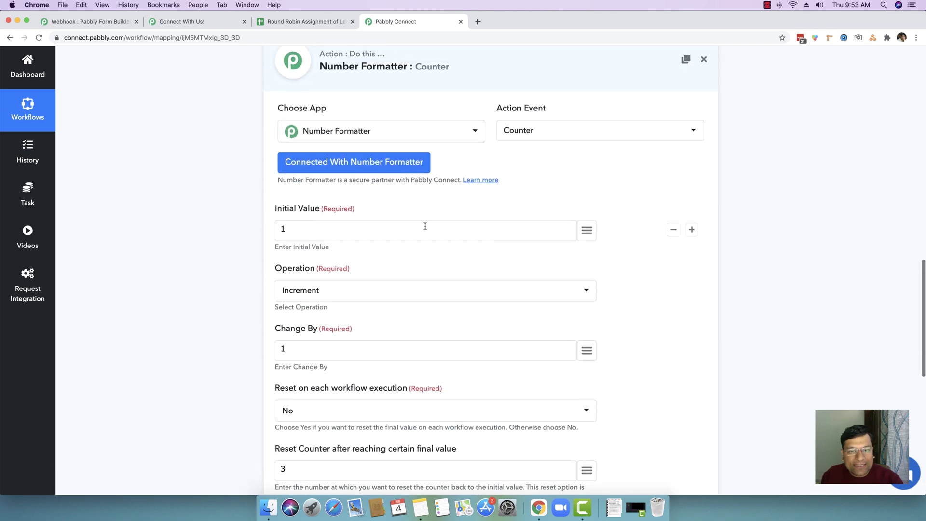
scroll(453, 165, up, 2)
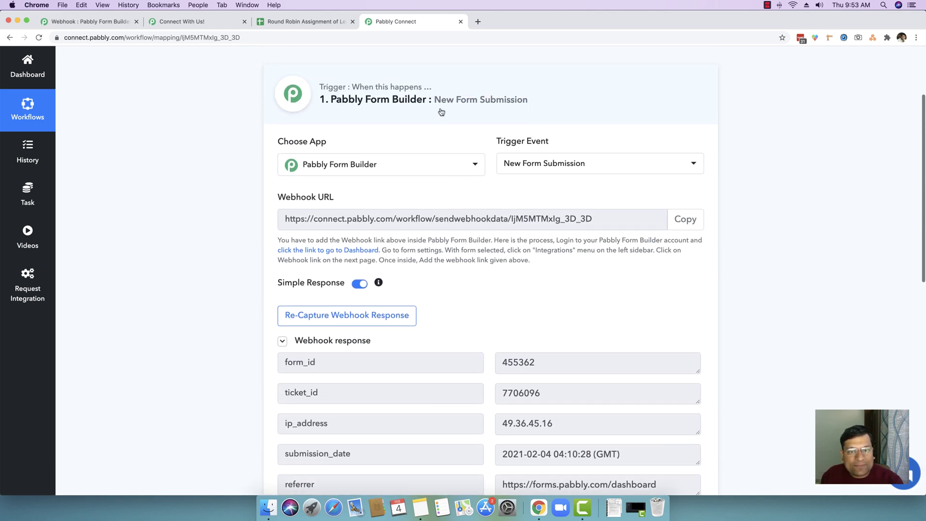
click(441, 94)
scroll(852, 201, up, 3)
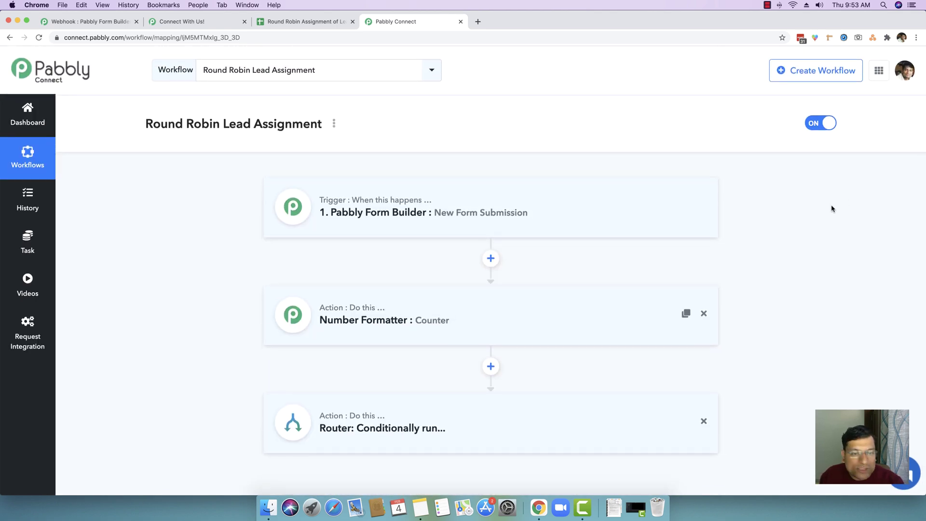
Reload the lead form and submit a test lead's name, contact number and email.
click(216, 22)
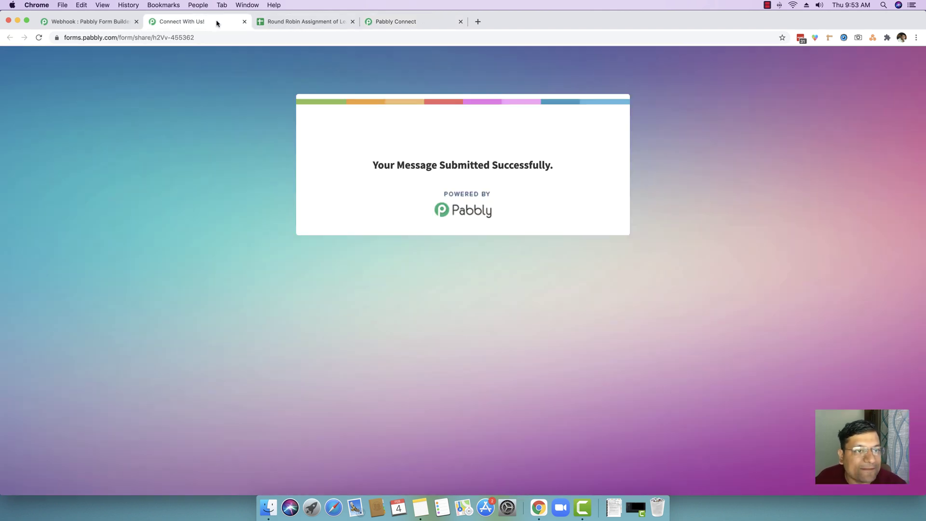
click(195, 37)
key(Return)
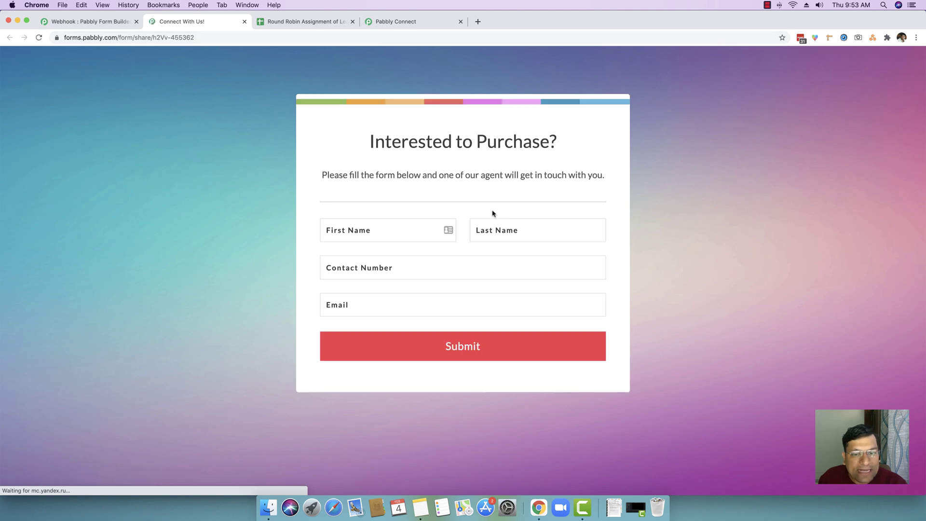
click(379, 230)
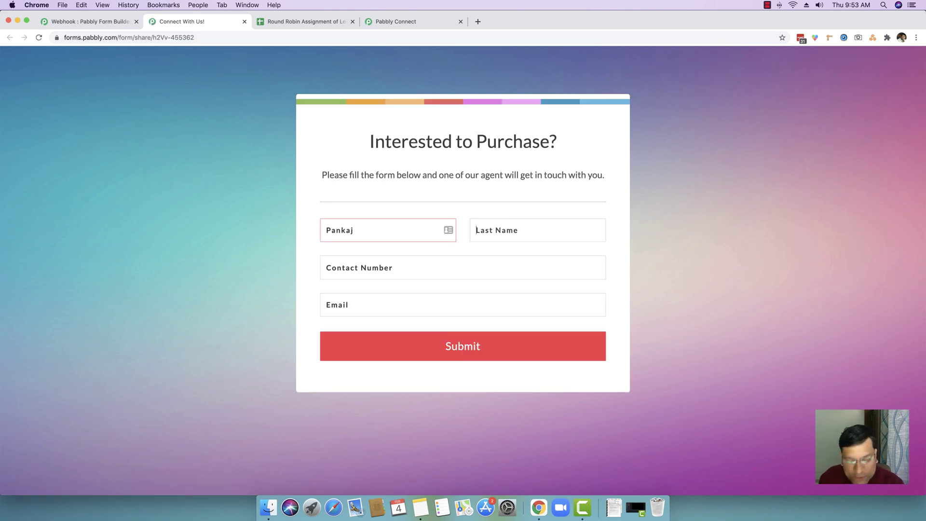
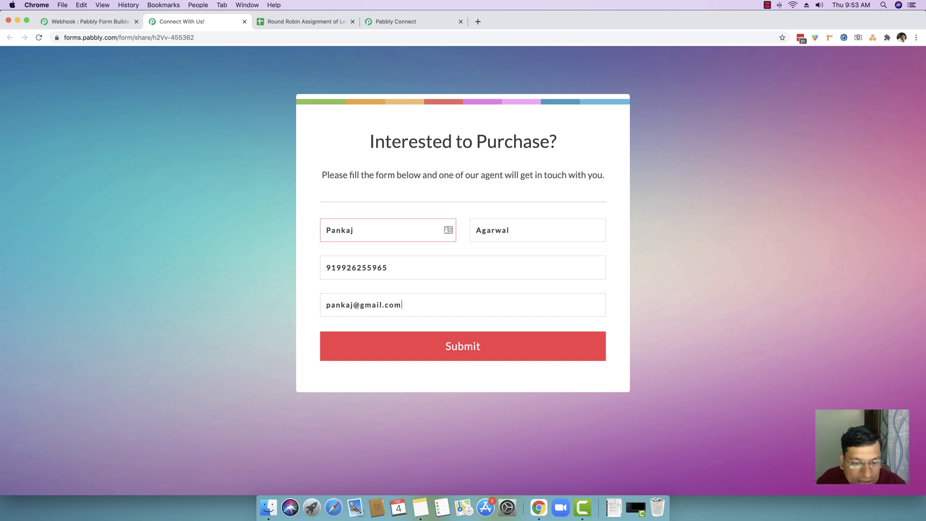
click(481, 347)
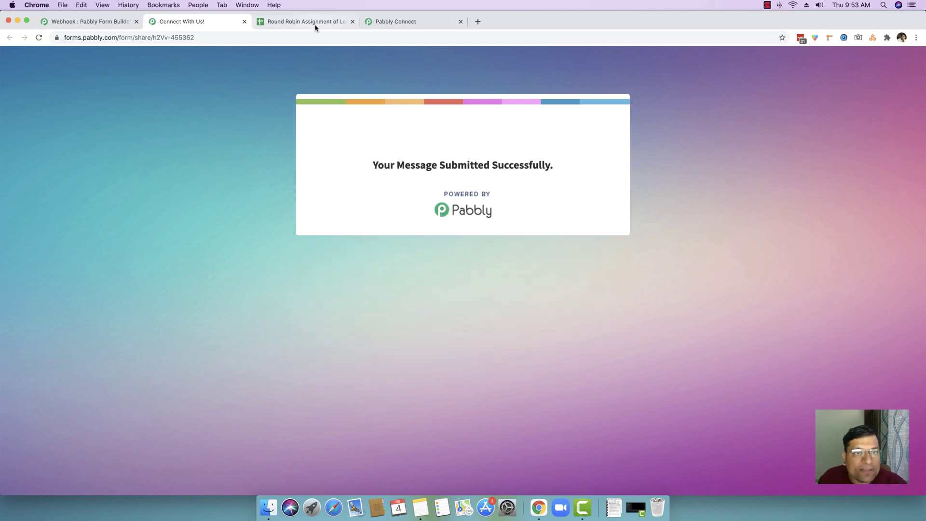
click(315, 22)
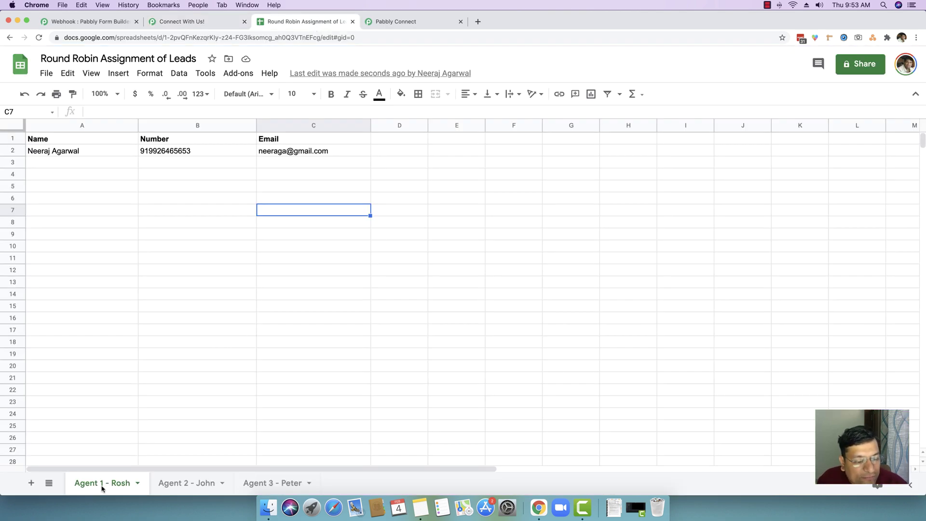
Confirm the lead landed in the Agent 2 sheet and Agent 3 stays empty, reloading the form blank.
click(175, 484)
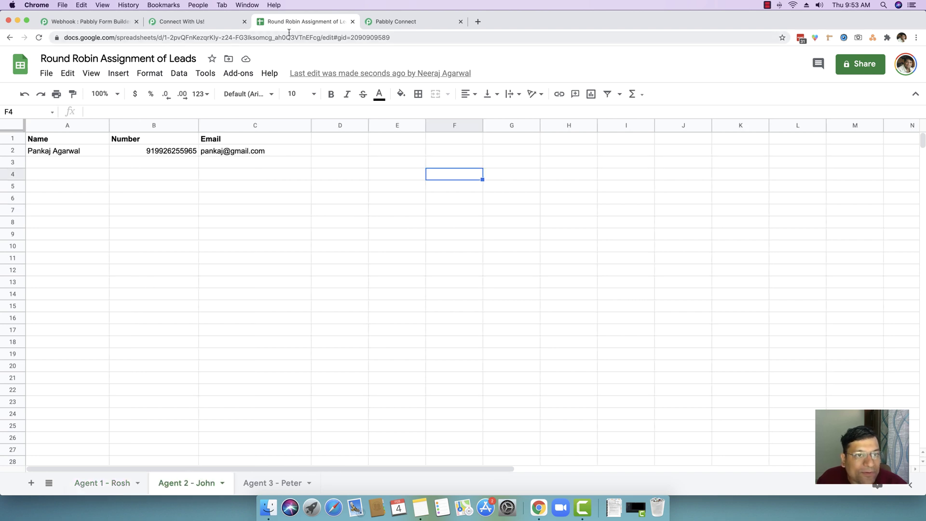
click(211, 25)
click(189, 38)
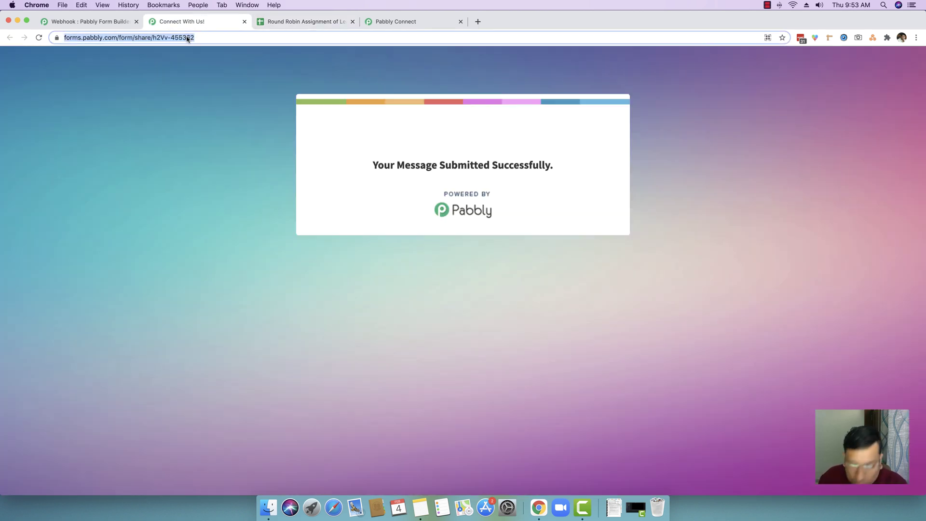
key(Return)
click(289, 21)
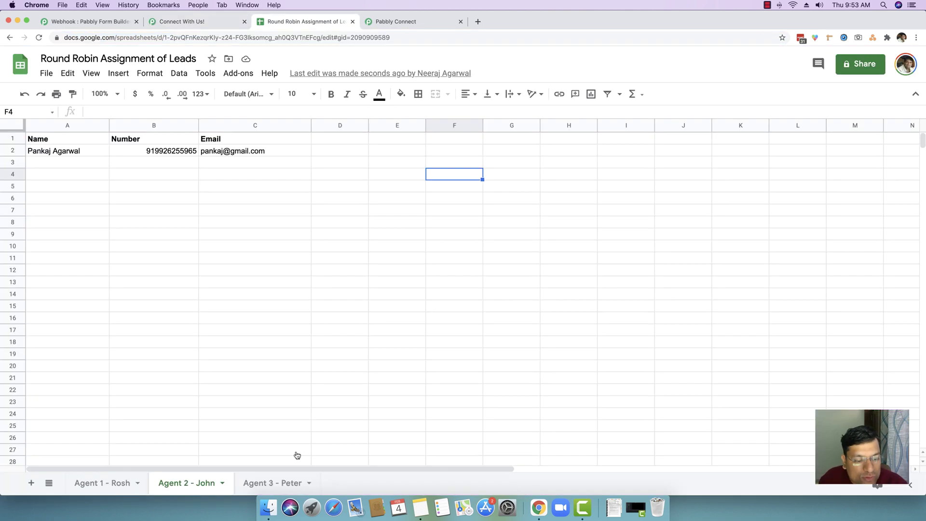
click(266, 487)
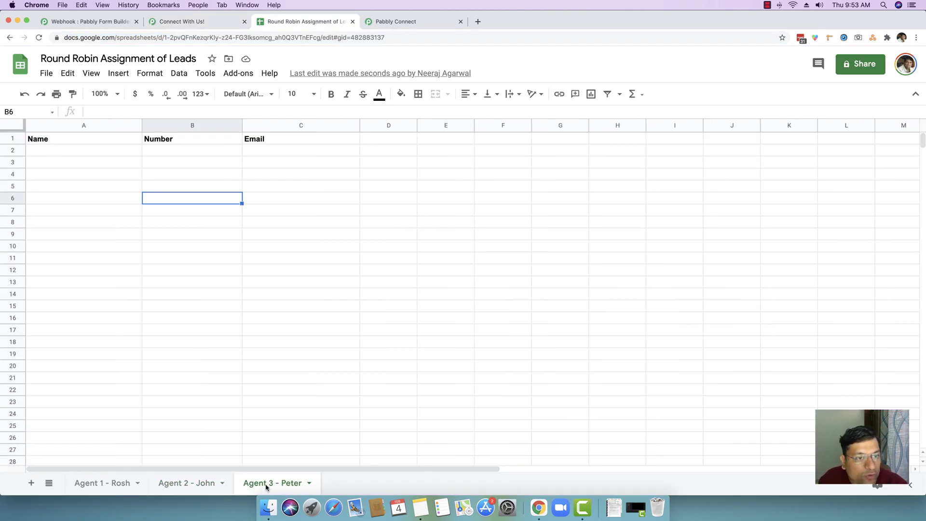
click(193, 483)
click(203, 22)
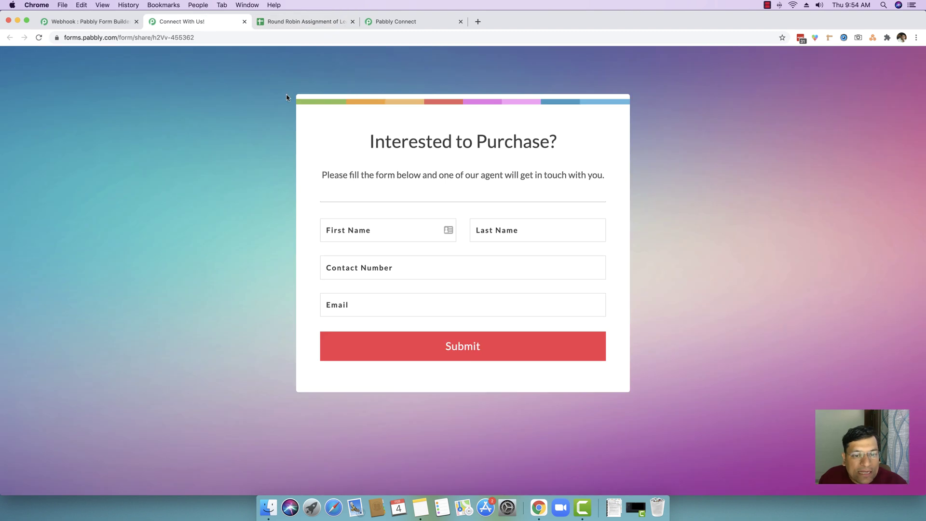
Submit a third test lead on the purchase form with first and last name, contact number and e-mail.
click(378, 225)
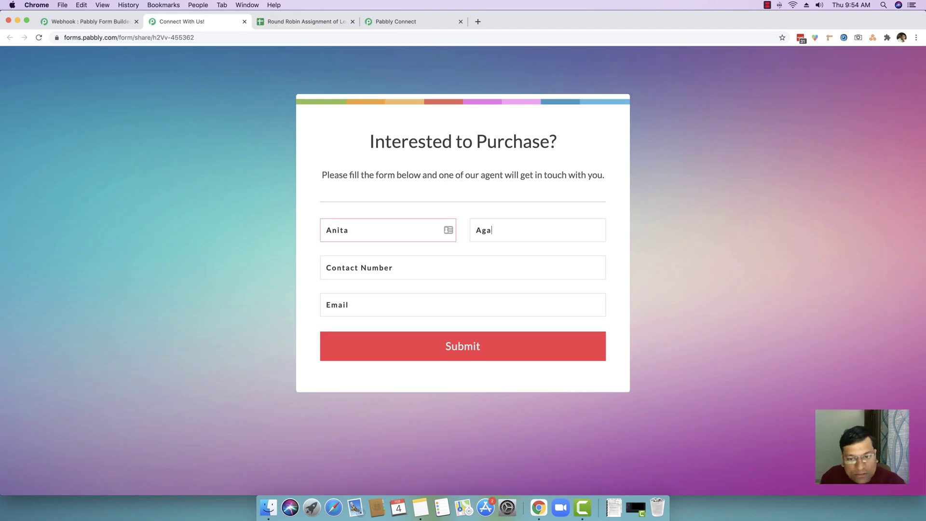
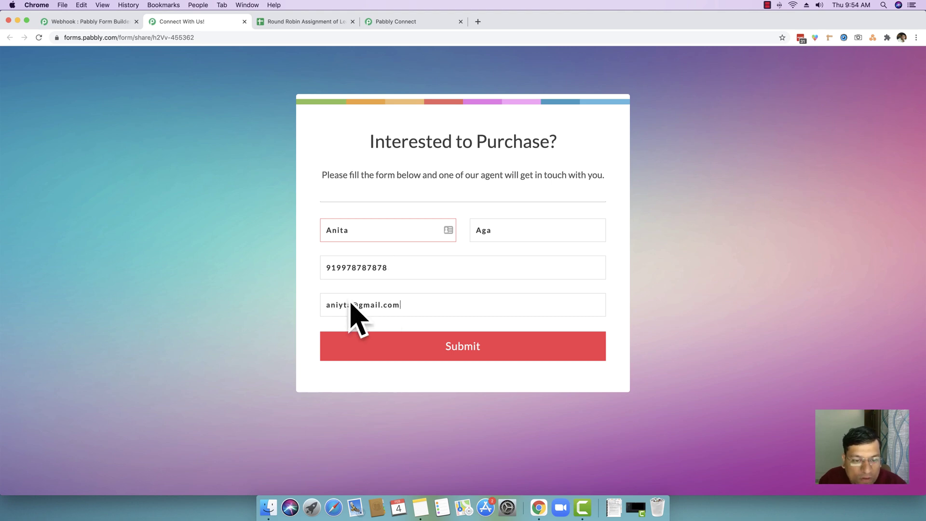
click(464, 340)
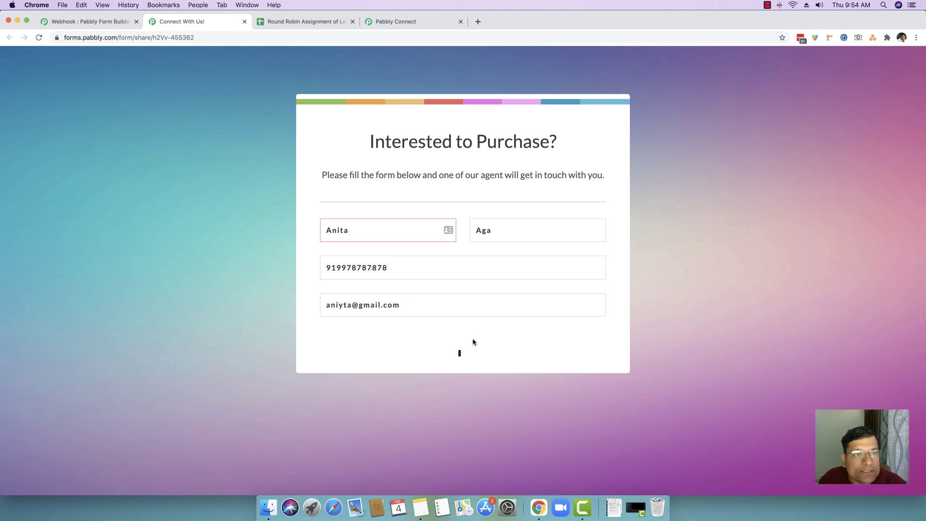
Review the rows on the Agent 1, 2 and 3 sheets, then go back to the submitted form page.
click(303, 26)
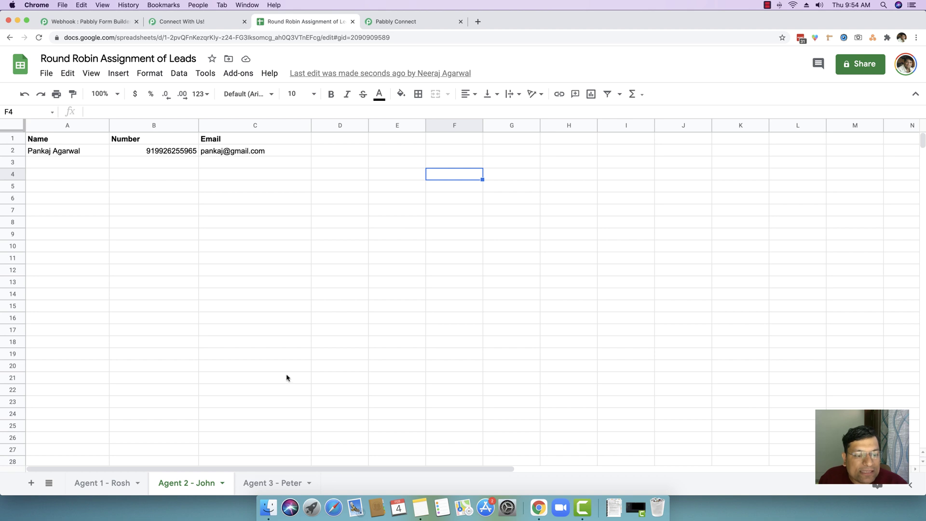
click(104, 484)
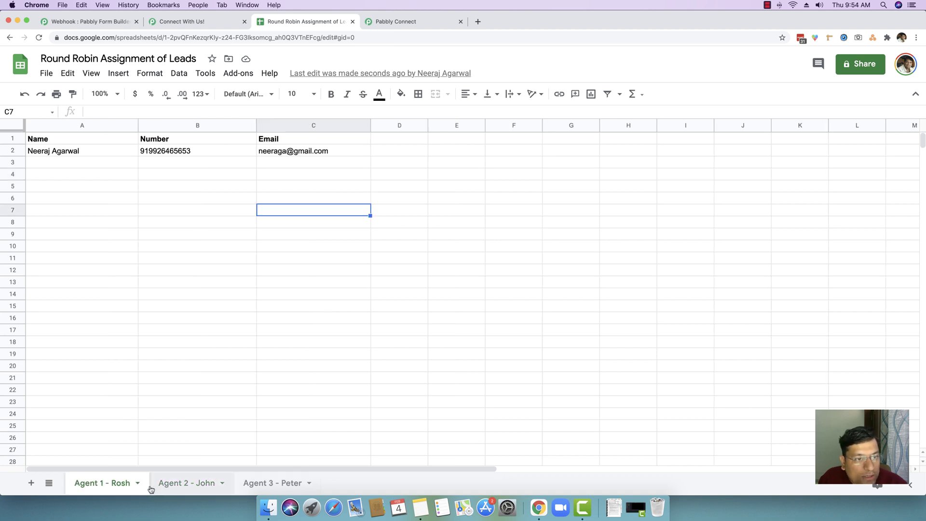
click(177, 485)
click(253, 489)
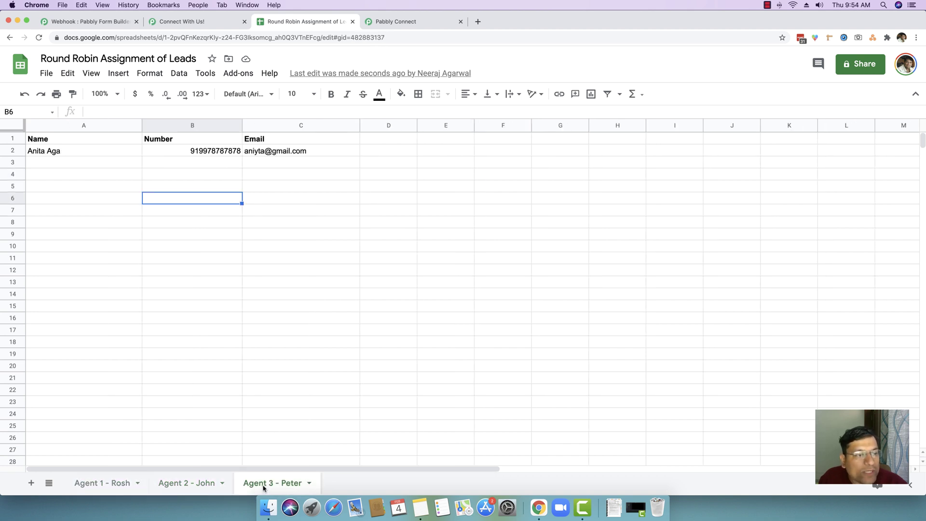
click(283, 307)
click(92, 483)
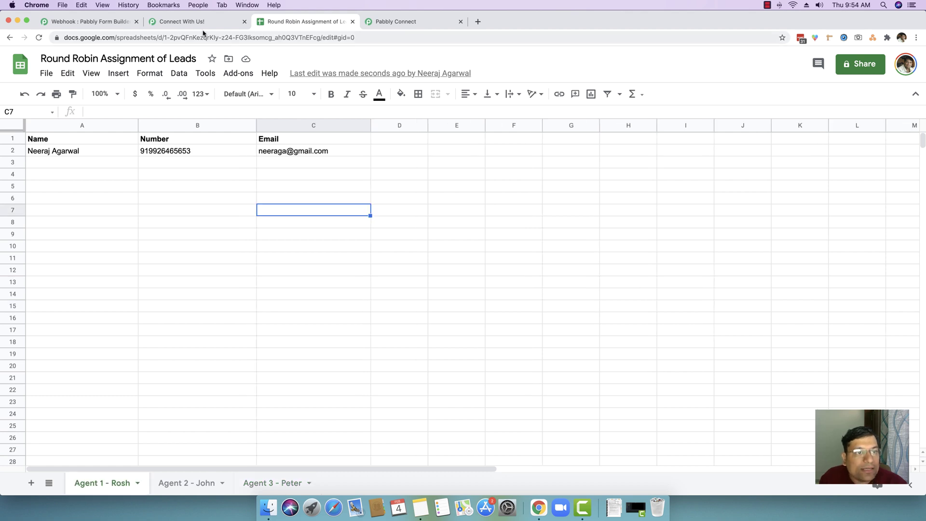
click(195, 23)
click(198, 38)
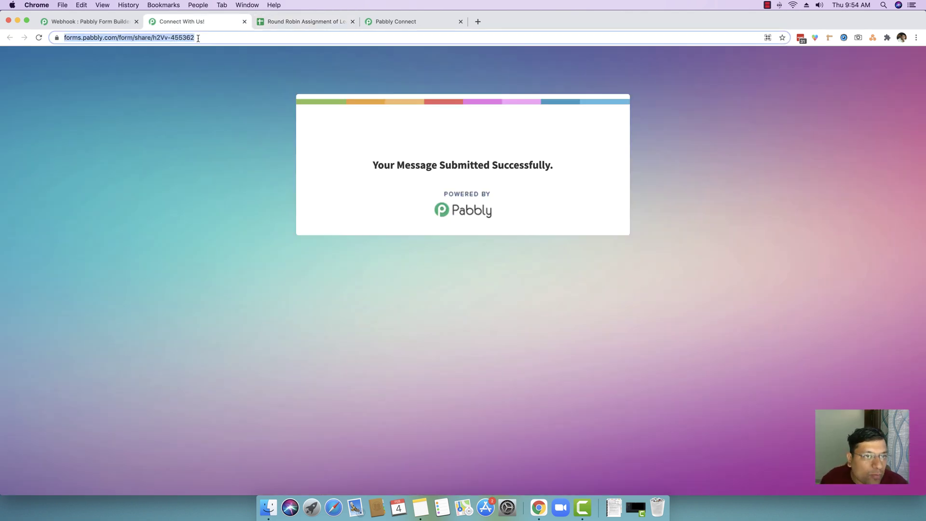
Reload the form and submit a fourth test lead with name, contact number and email.
key(Return)
click(393, 228)
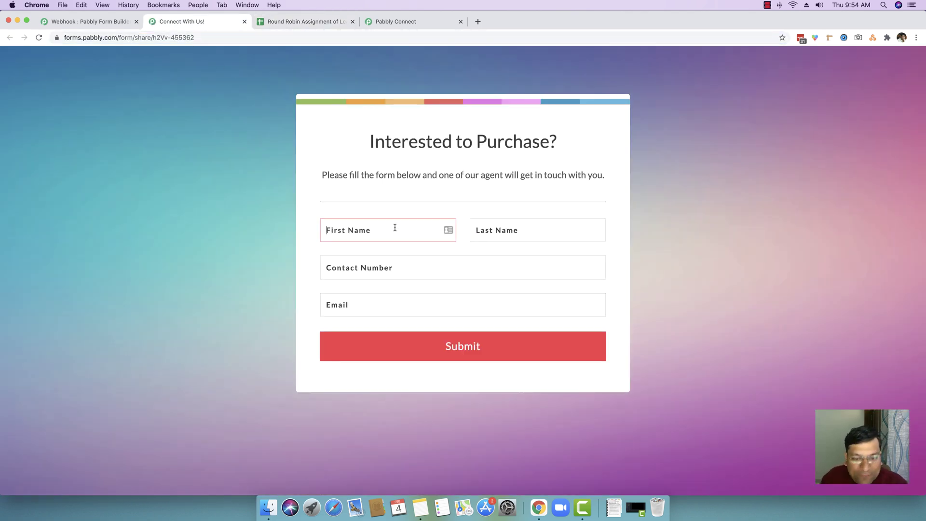
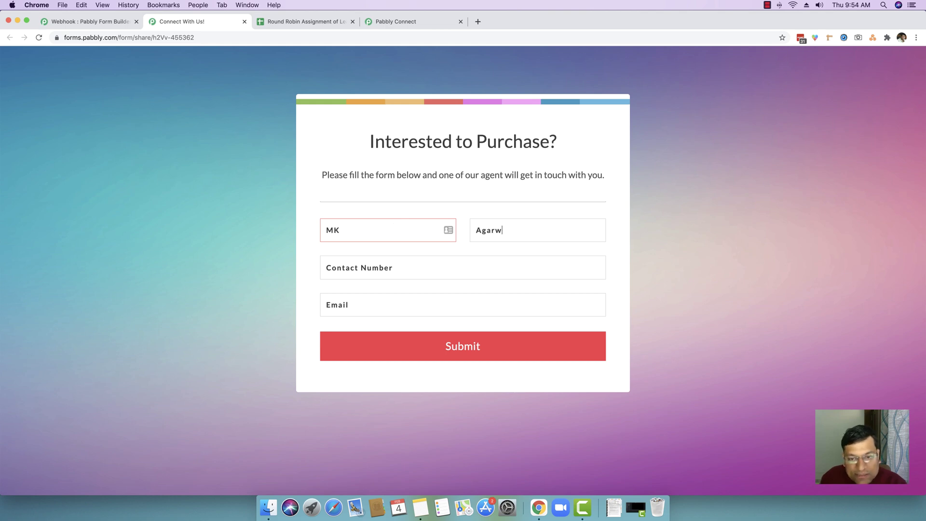
key(Tab)
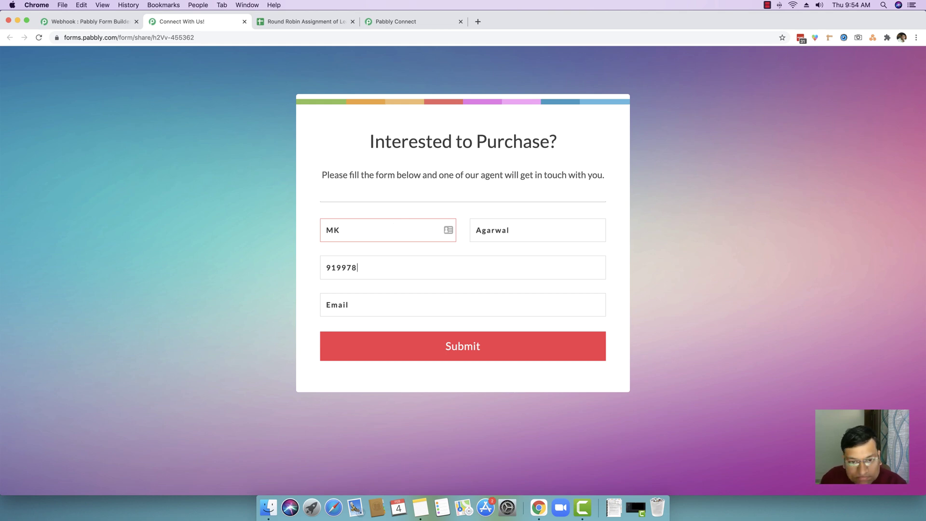
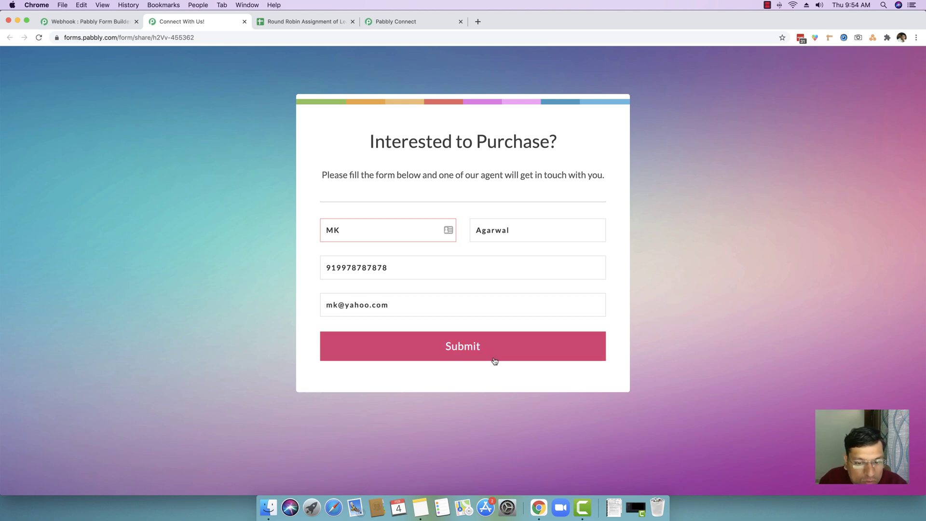
click(494, 360)
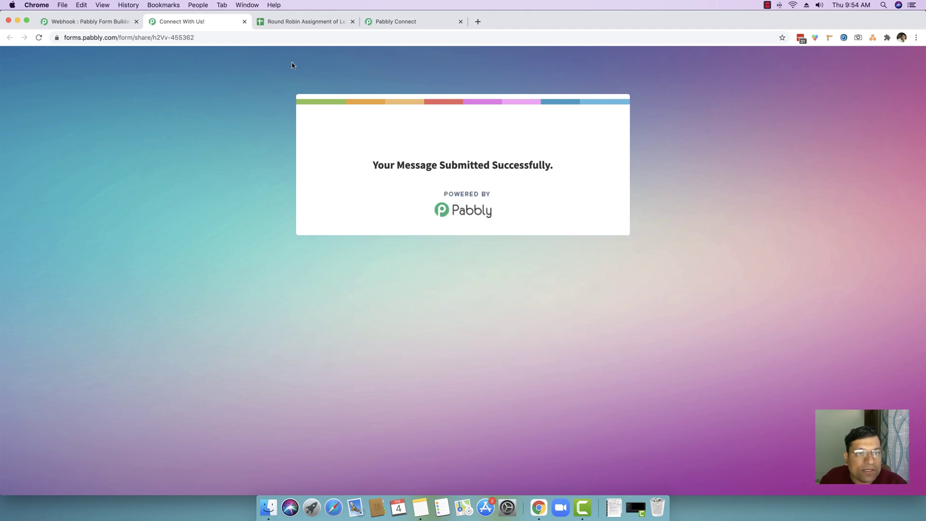
click(294, 21)
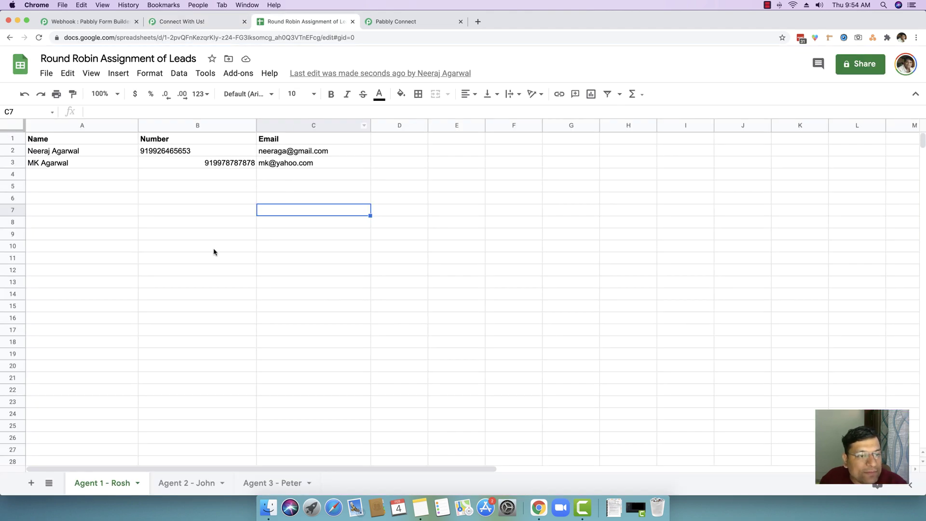
Left-align column B (Number) on the Agent 1 sheet, then return to the form page.
click(206, 125)
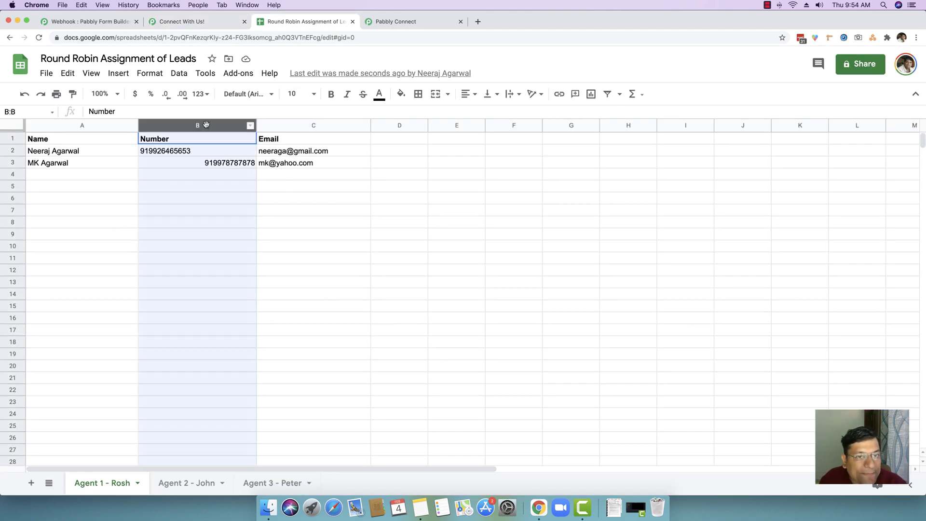
click(465, 93)
click(469, 113)
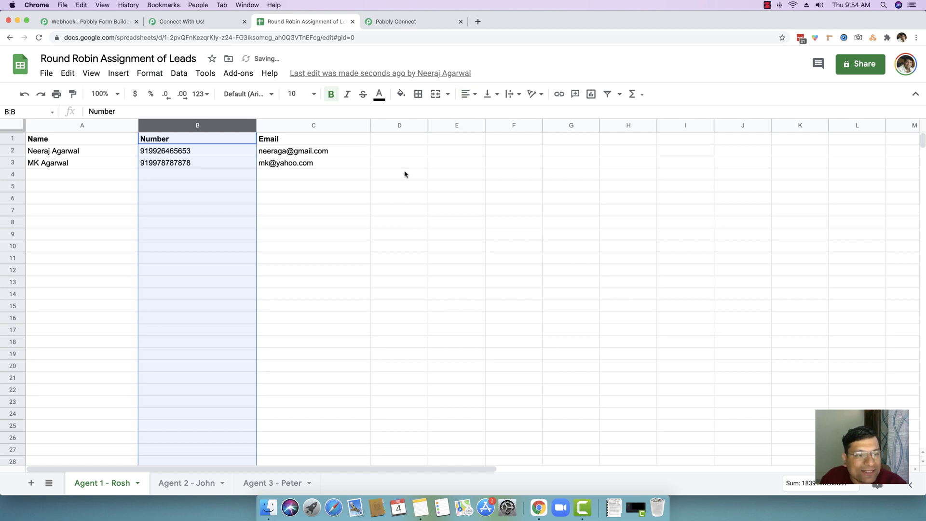
click(313, 245)
drag(58, 164, 306, 166)
click(270, 222)
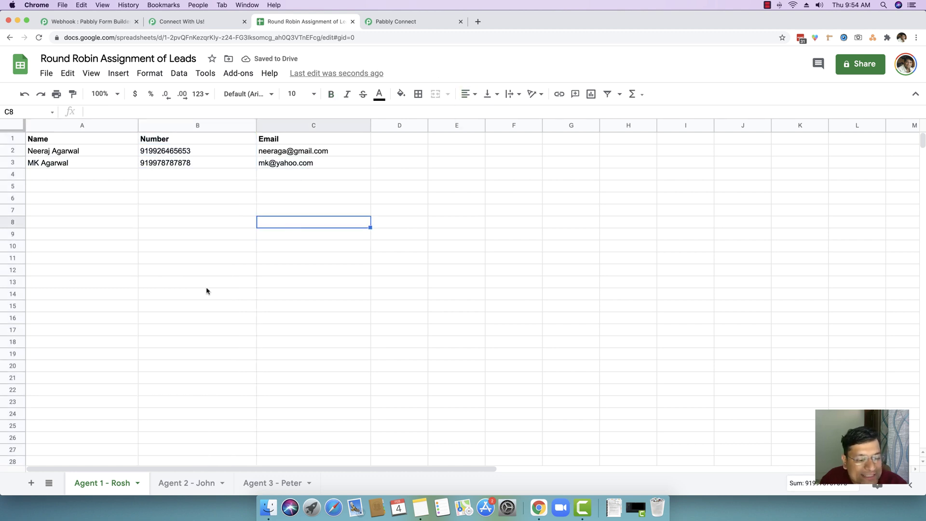
click(186, 23)
click(175, 39)
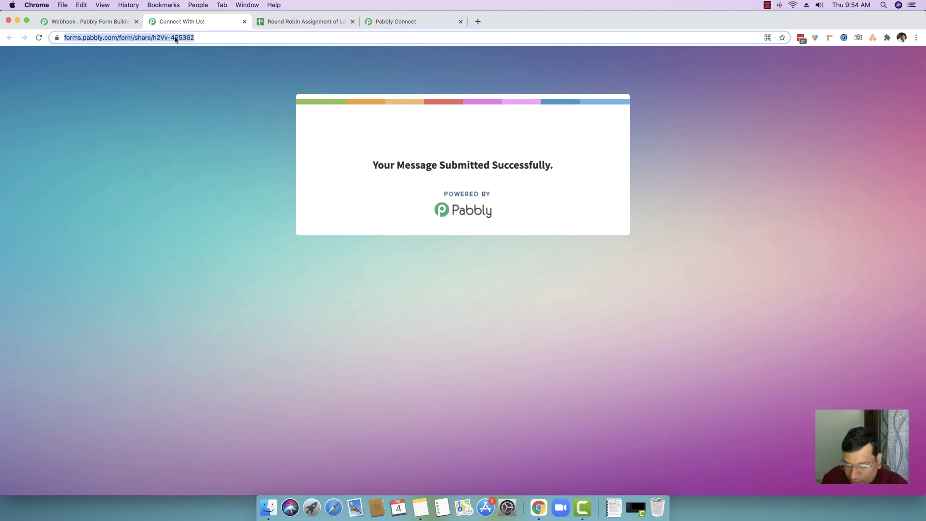
Reload the form, submit a test lead named ABC with contact number and email, and return to the sheet.
key(Return)
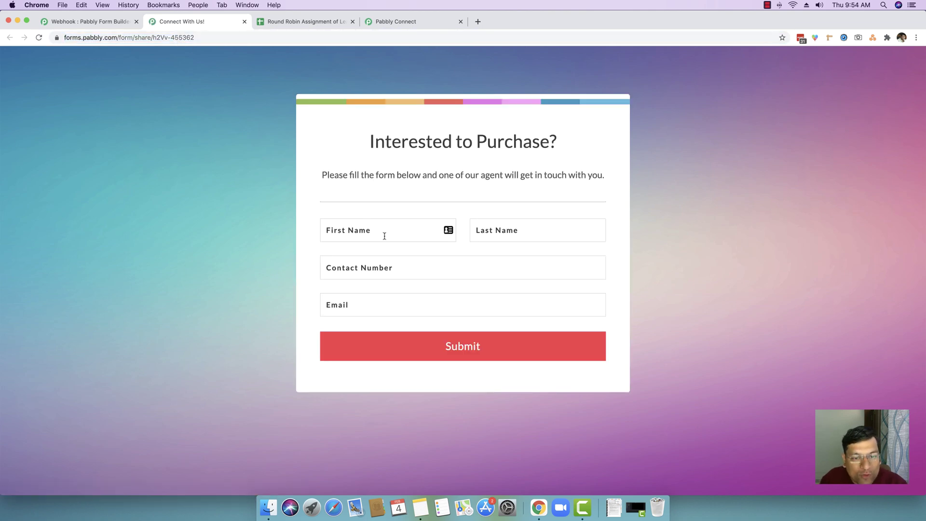
click(386, 230)
key(Tab)
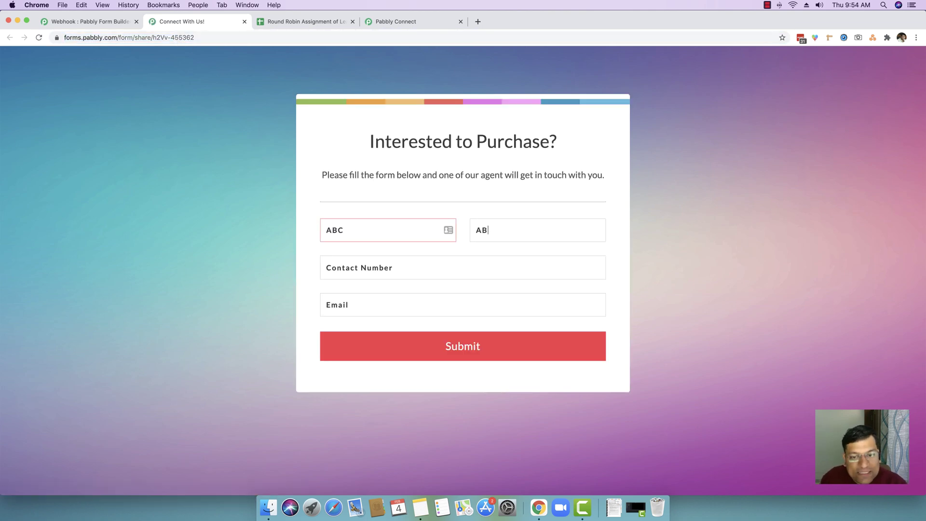
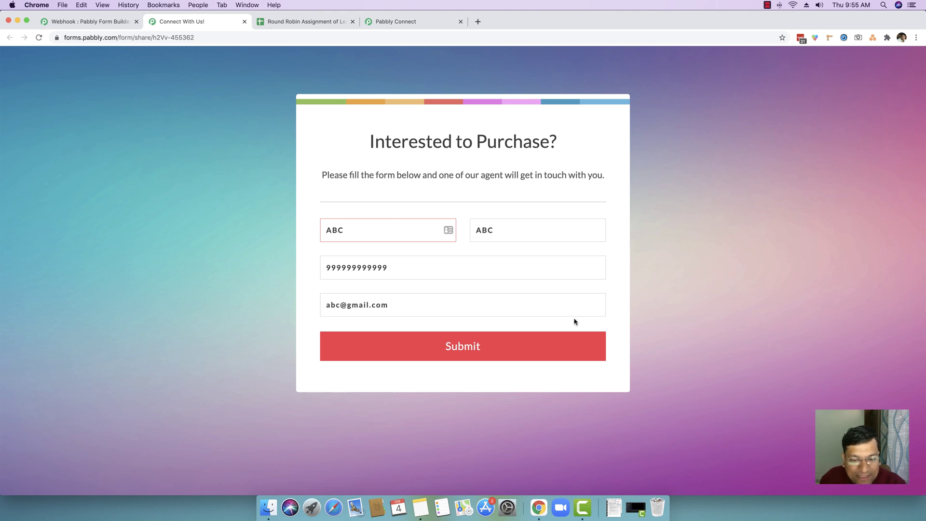
click(487, 352)
click(295, 23)
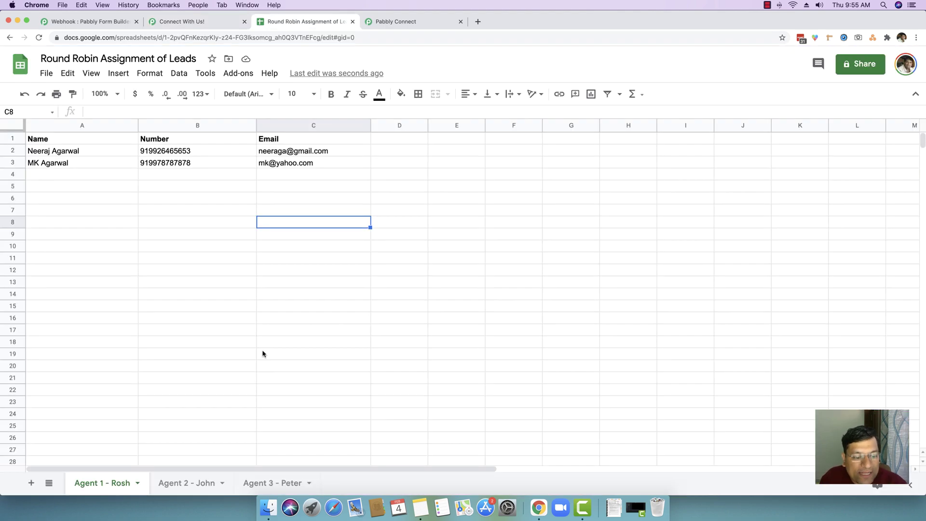
Confirm the ABC lead landed in row 3 of the Agent 2 sheet, then reload the form page.
click(185, 482)
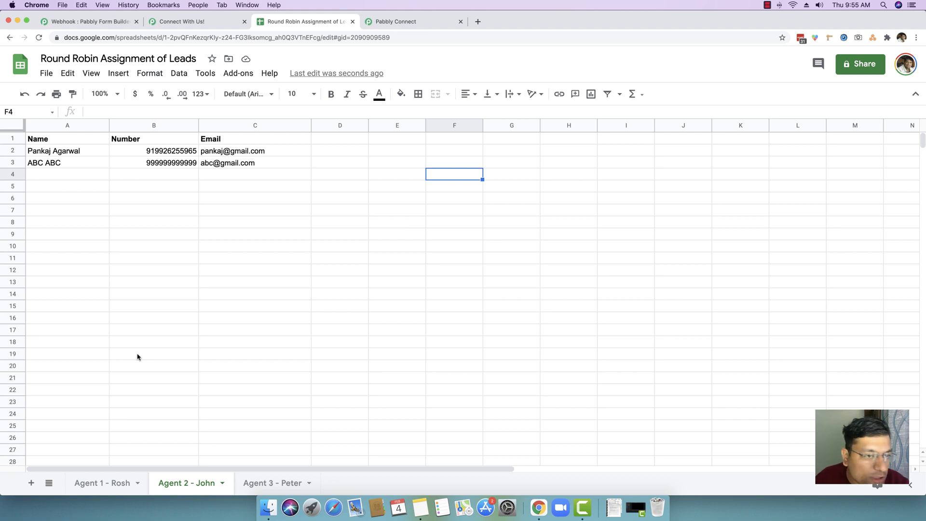
click(246, 249)
key(ctrl+shift+Tab)
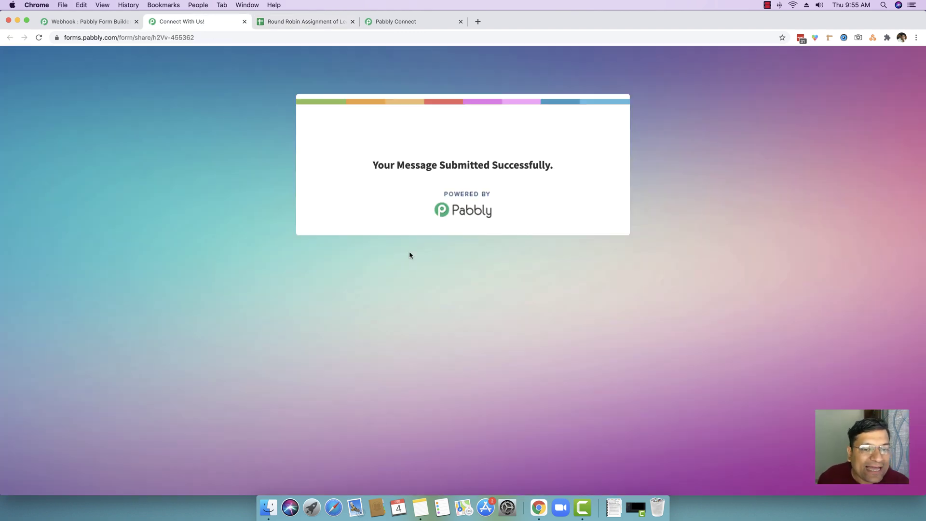
click(288, 36)
key(Return)
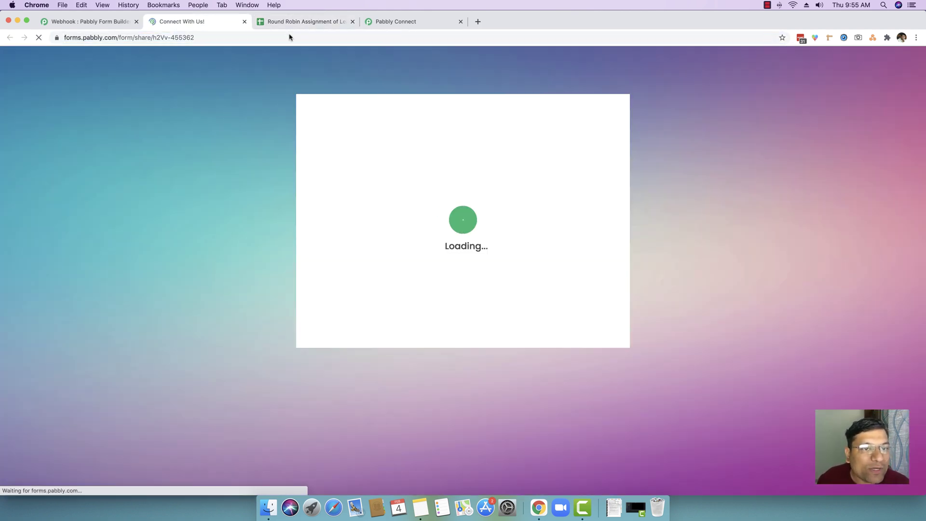
Back in the spreadsheet, dismiss the email contact card.
key(ctrl+Tab)
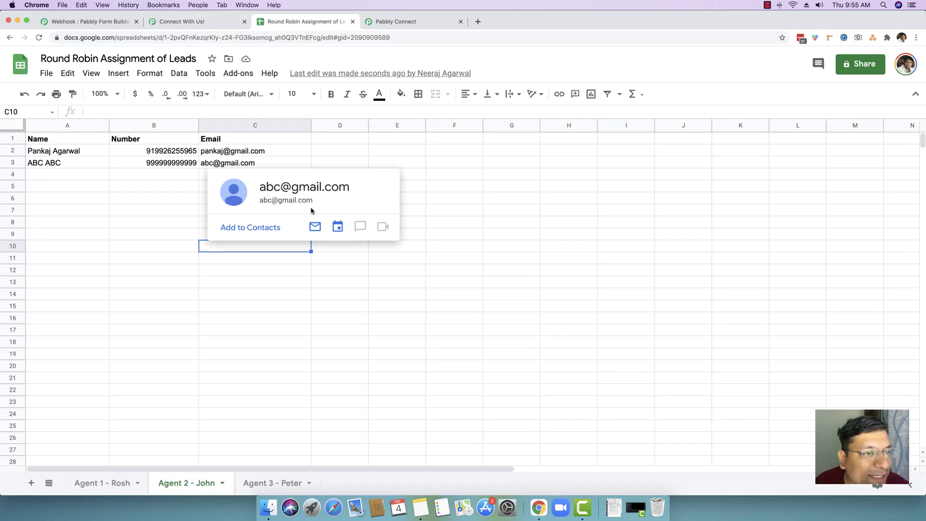
click(500, 269)
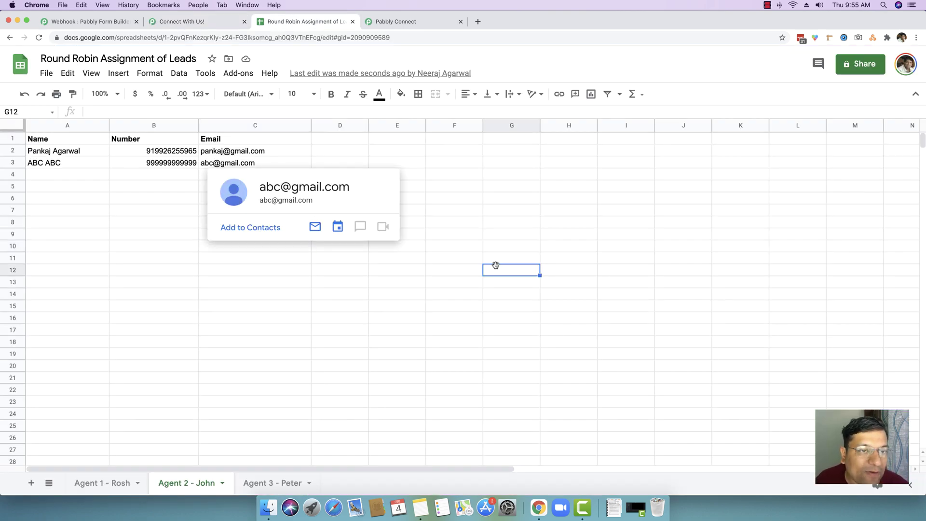
click(465, 273)
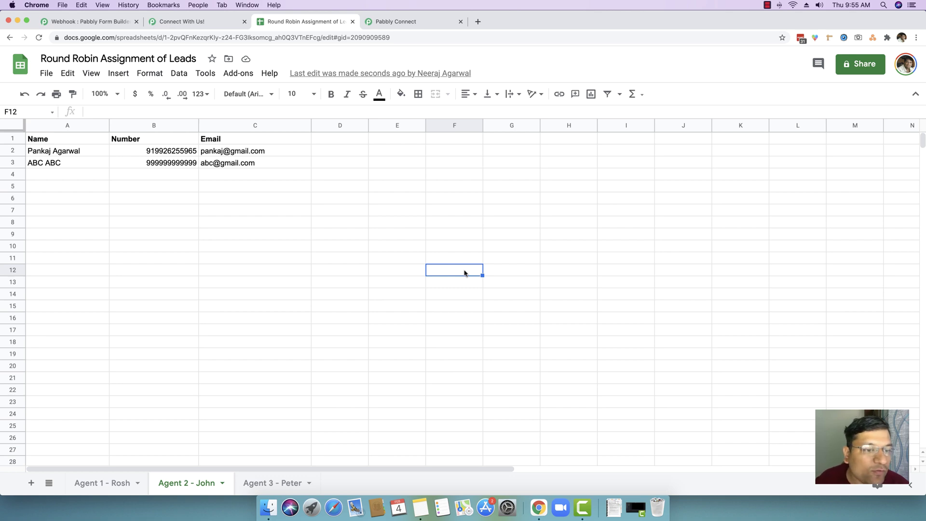
click(767, 5)
click(786, 18)
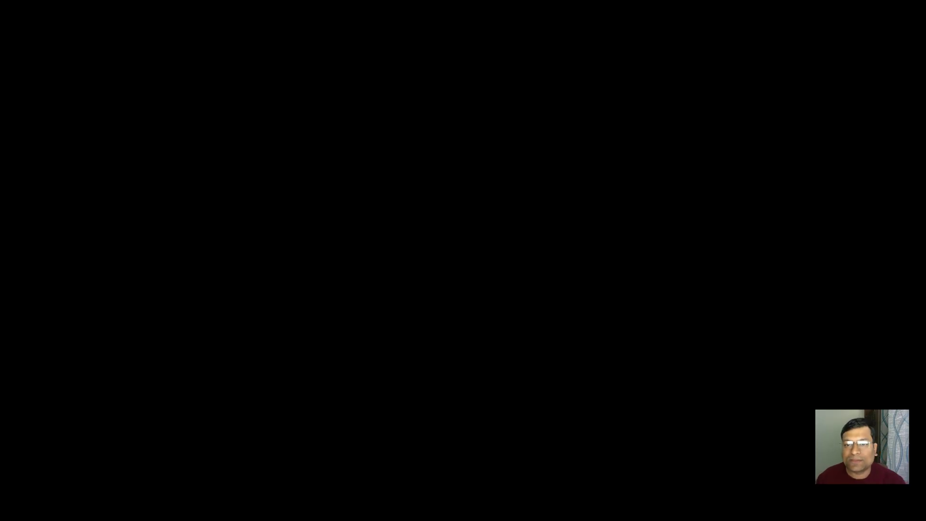